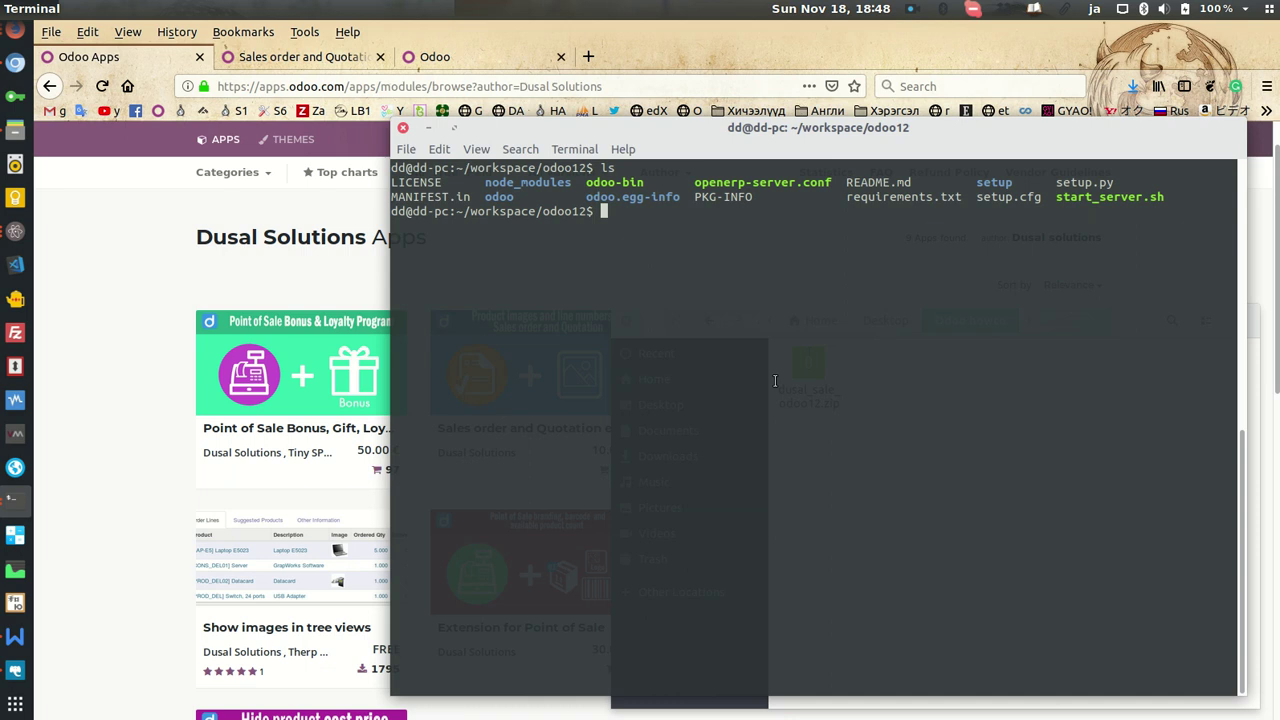
Move into the odoo source folder with cd odoo and list its contents
{"action": "type", "text": "cd odoo"}
{"action": "key", "text": "Return"}
{"action": "type", "text": "ls"}
{"action": "key", "text": "Return"}
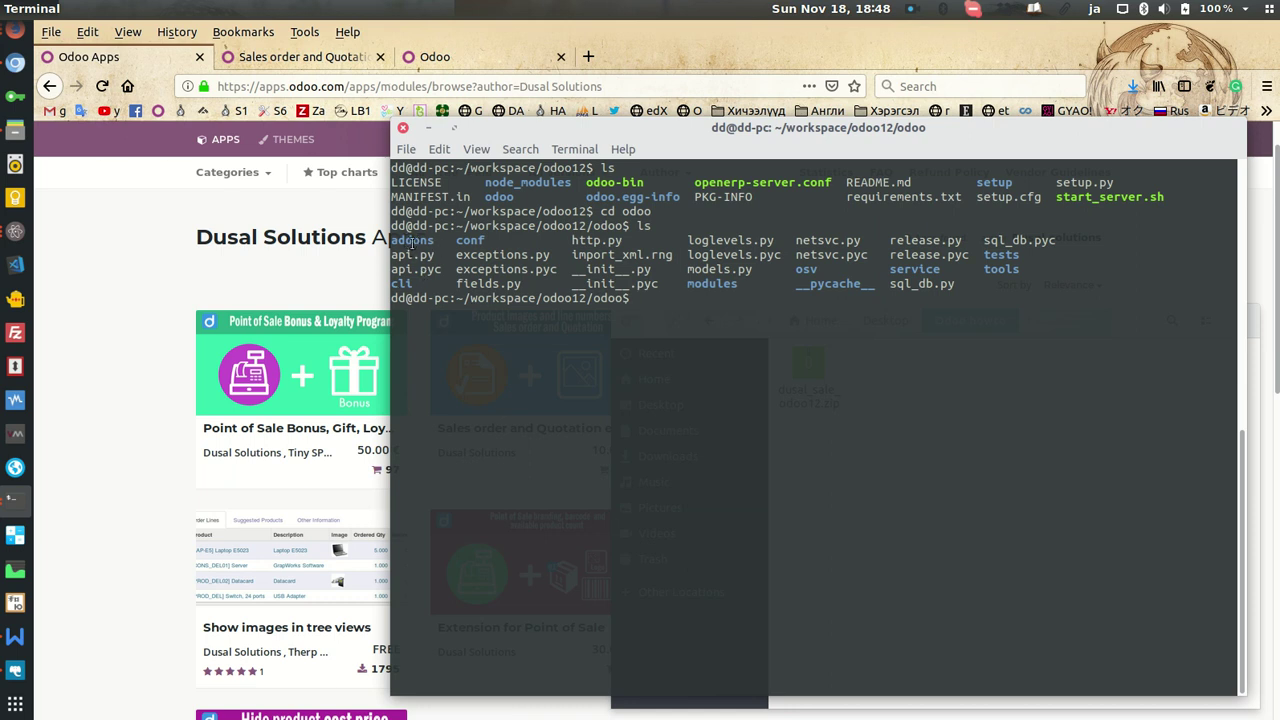
List the bundled addons folder and the odoo folder contents
{"action": "type", "text": "ls addons/"}
{"action": "key", "text": "Return"}
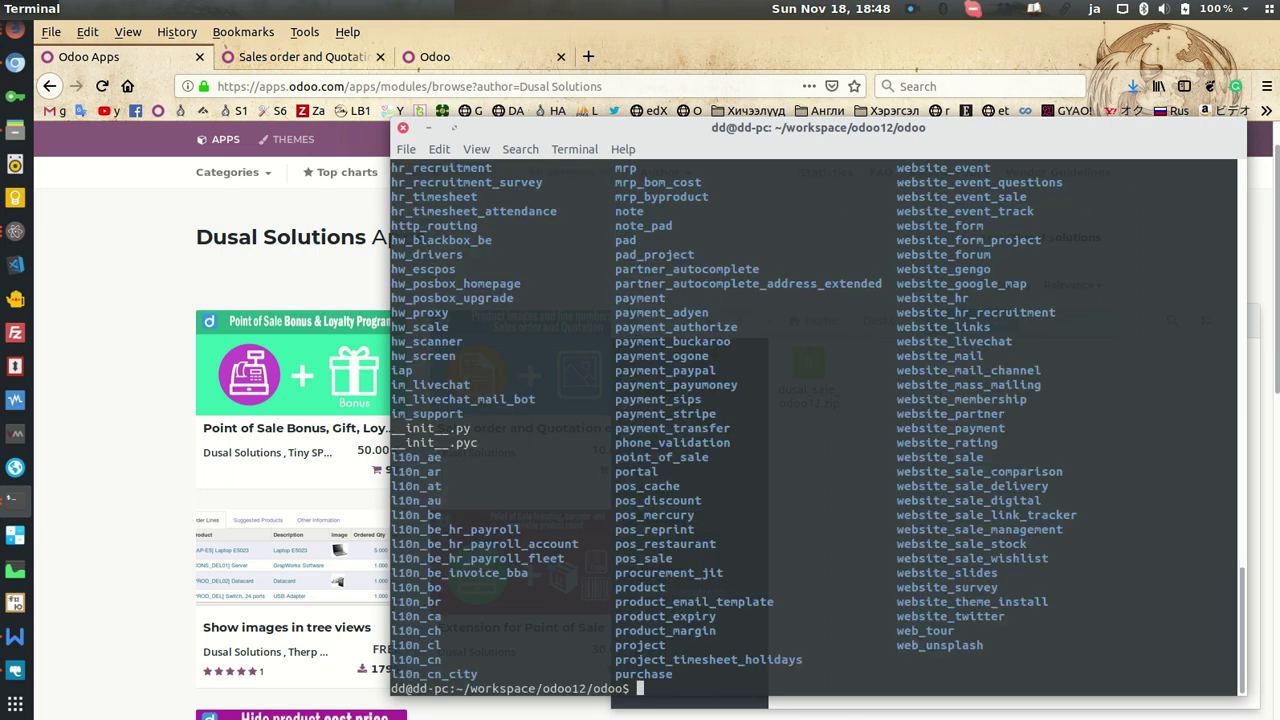
{"action": "type", "text": "ls"}
{"action": "key", "text": "Return"}
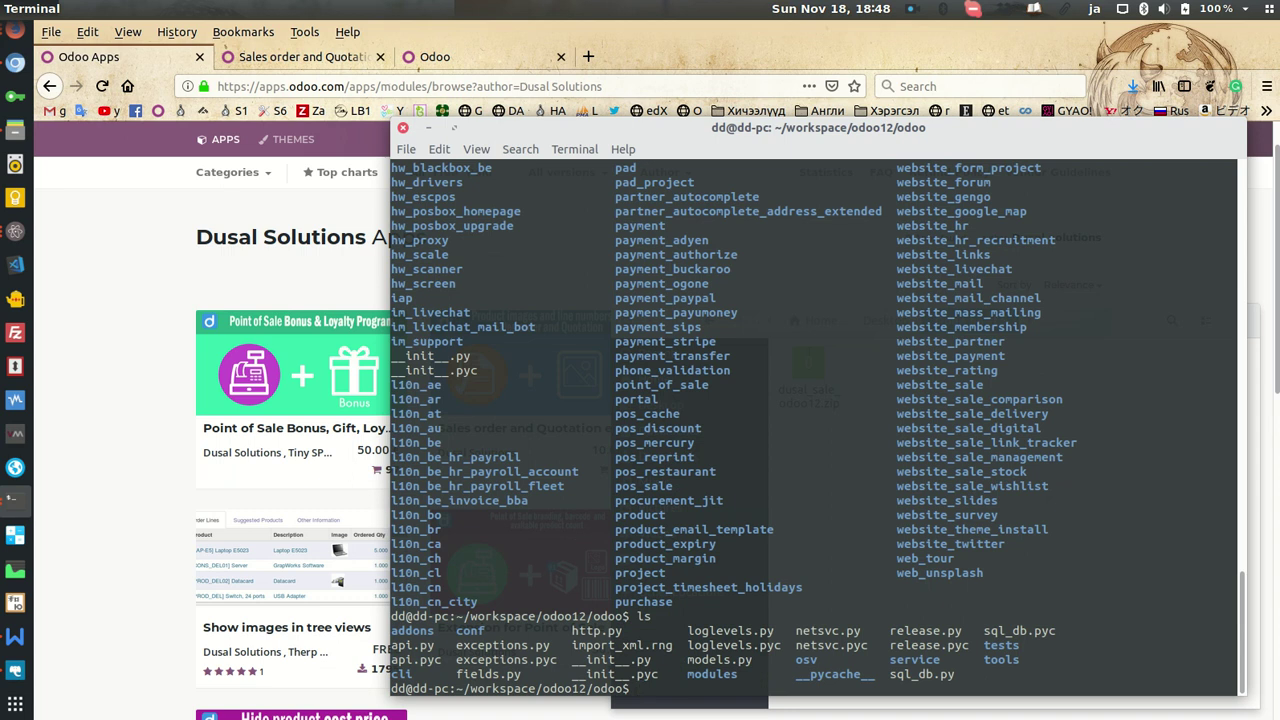
Create a custom-addons folder with mkdir and confirm it appears in the listing
{"action": "type", "text": "mkdir"}
{"action": "left_click", "coordinate": [1250, 10]}
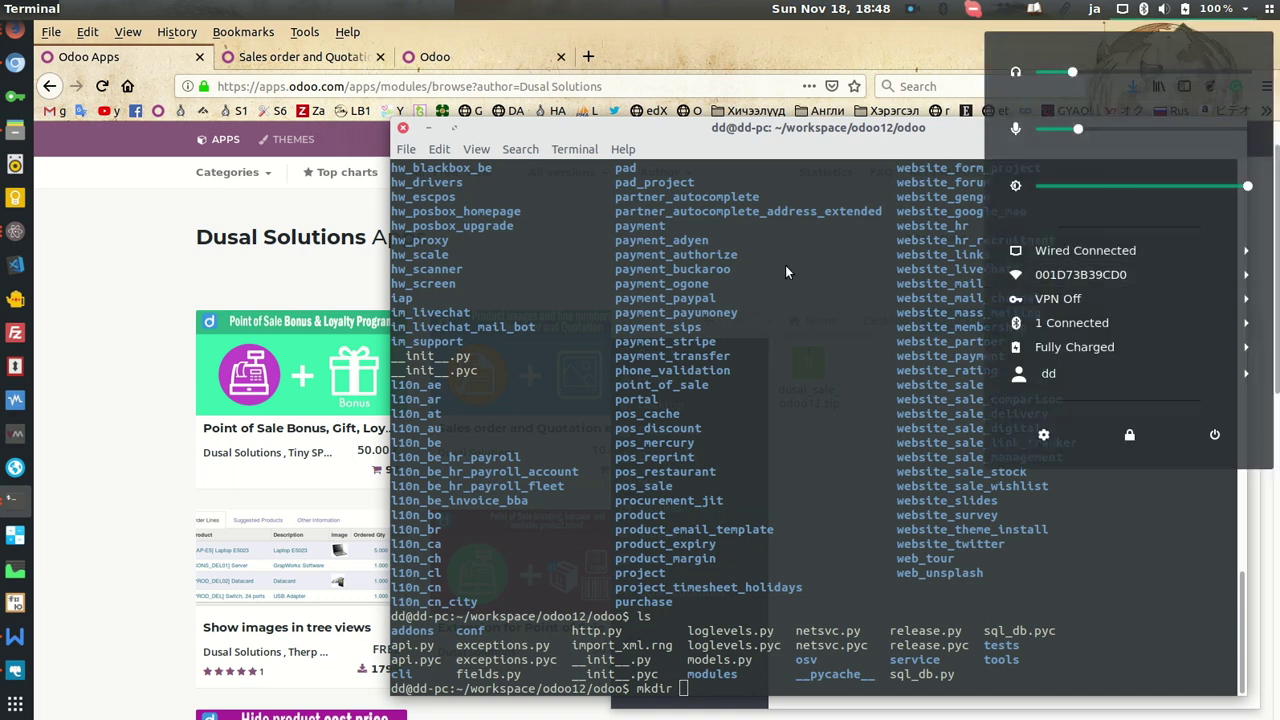
{"action": "left_click", "coordinate": [837, 373]}
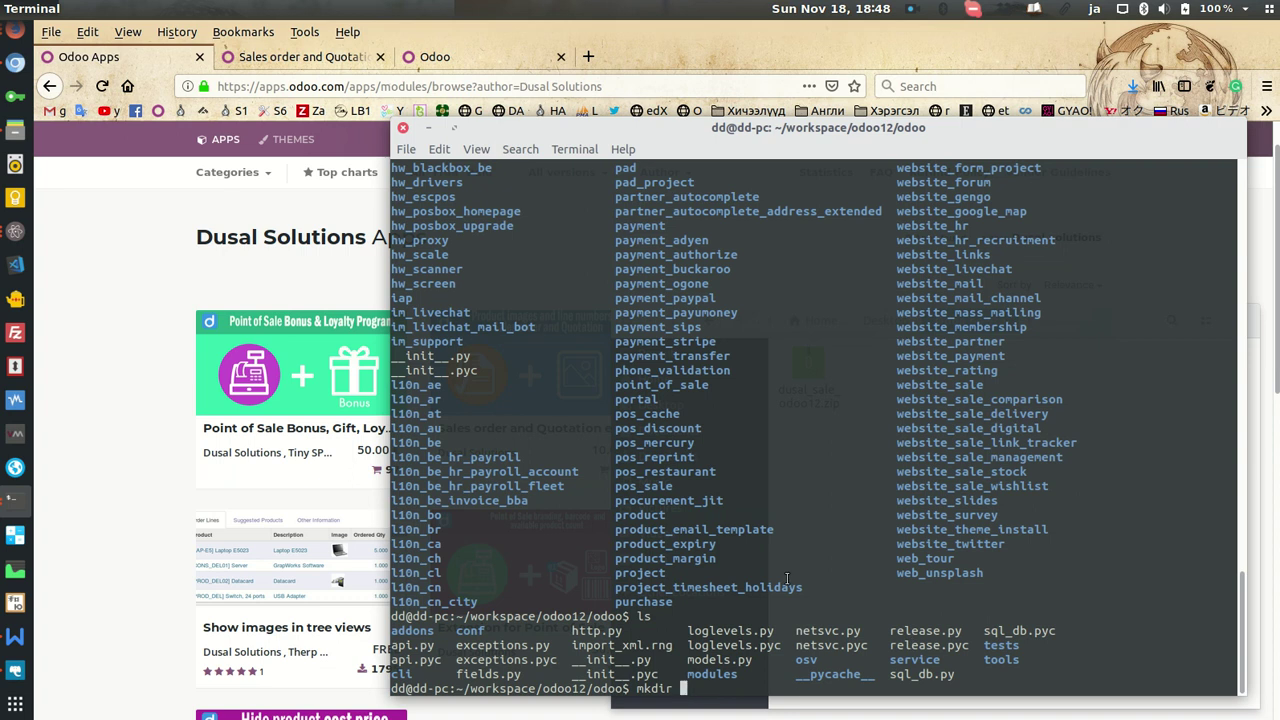
{"action": "type", "text": "custom-addons"}
{"action": "key", "text": "Return"}
{"action": "type", "text": "ls"}
{"action": "key", "text": "Return"}
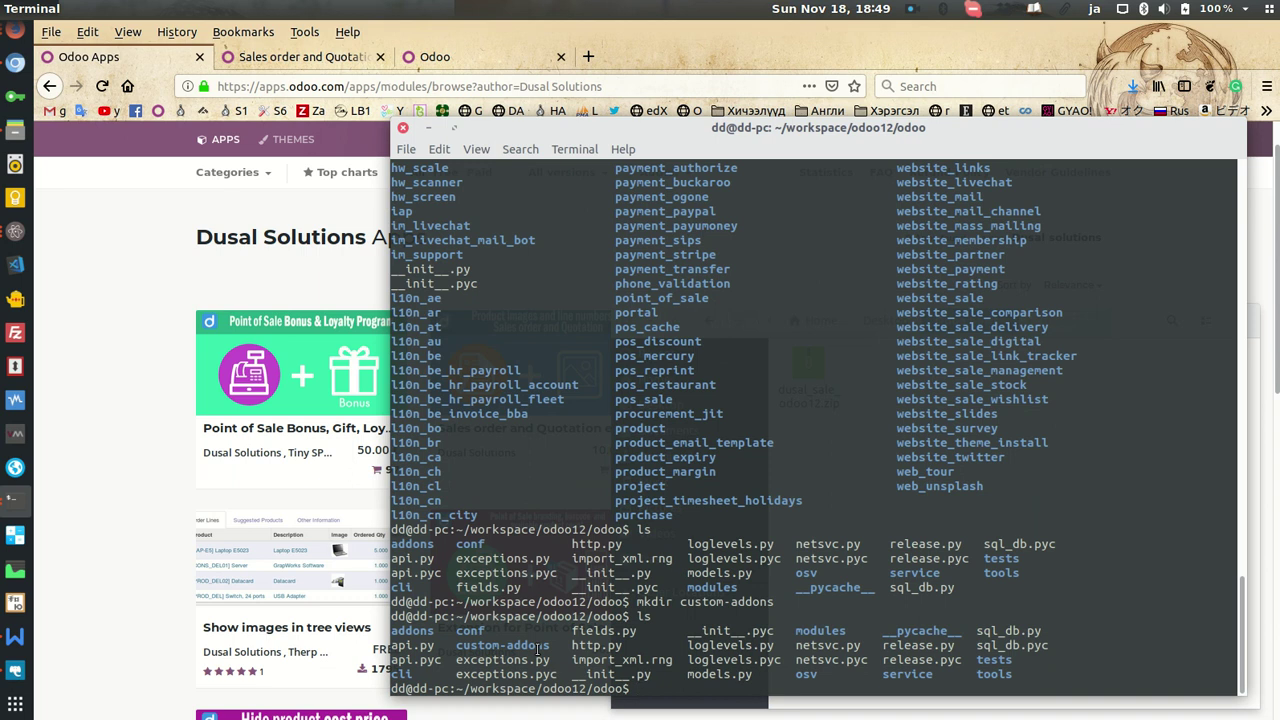
Move into the new custom-addons folder and list its empty contents
{"action": "mouse_move", "coordinate": [973, 121]}
{"action": "left_mouse_down"}
{"action": "mouse_move", "coordinate": [885, 100]}
{"action": "mouse_move", "coordinate": [668, 84]}
{"action": "left_mouse_up"}
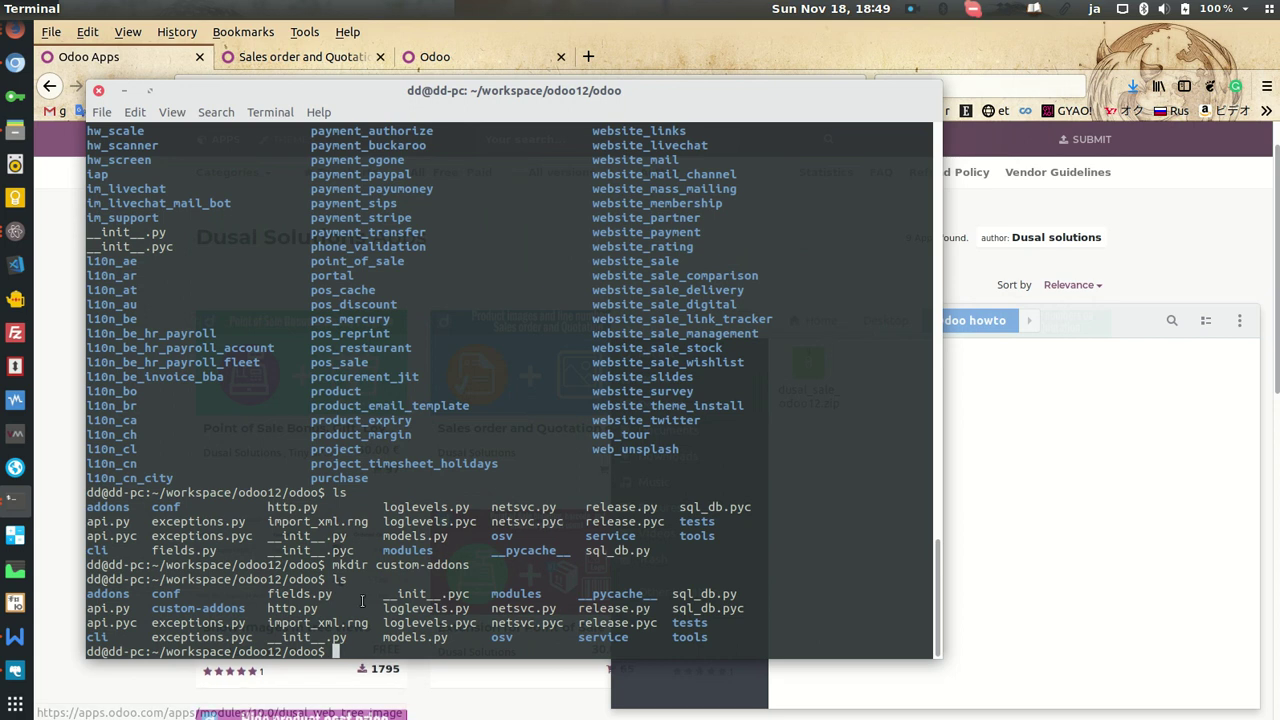
{"action": "type", "text": "cd "}
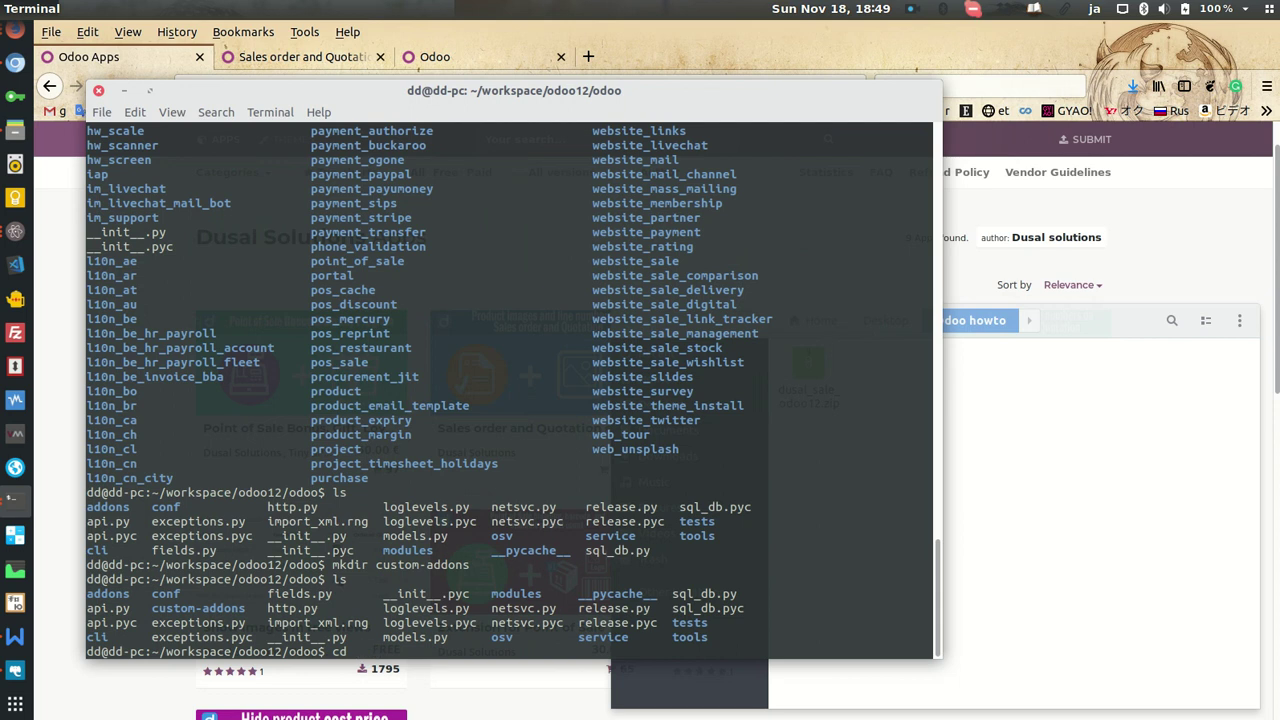
{"action": "type", "text": "cust"}
{"action": "key", "text": "Tab"}
{"action": "key", "text": "Return"}
{"action": "type", "text": "ls"}
{"action": "key", "text": "Return"}
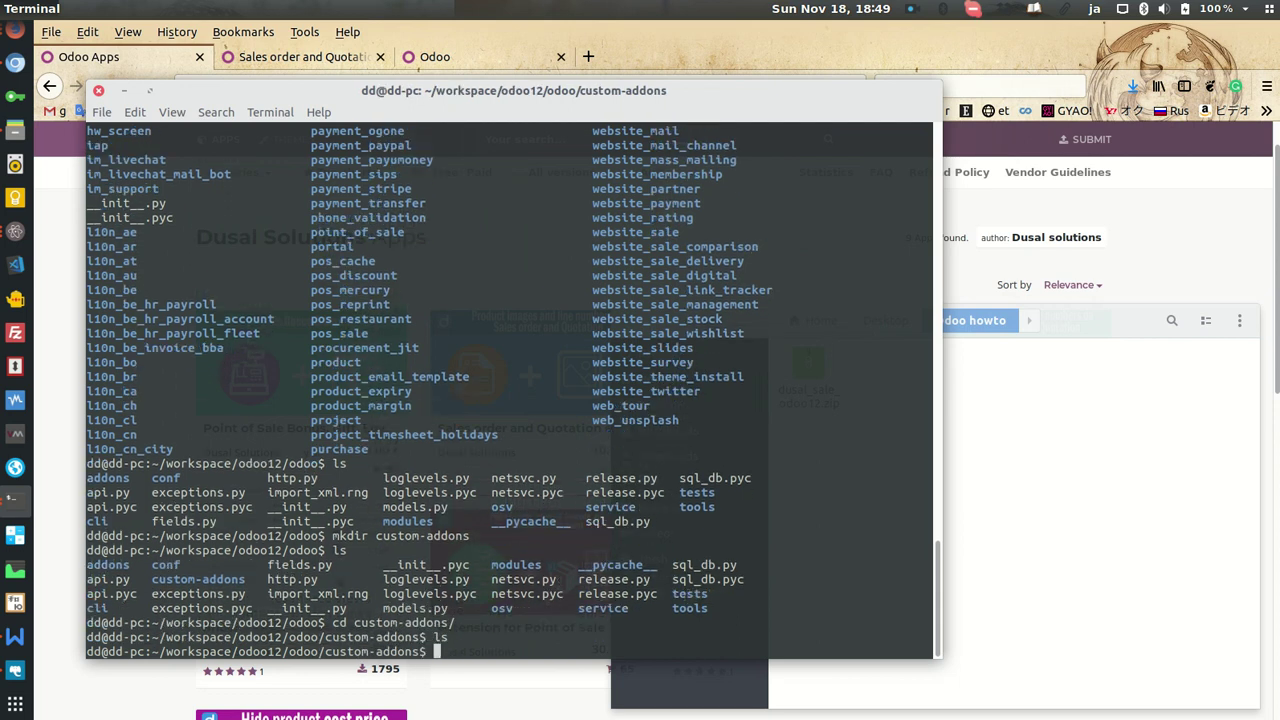
Check dusal_sale_odoo12.zip in Files and bring the Dusal Solutions apps page forward
{"action": "left_click", "coordinate": [1064, 434]}
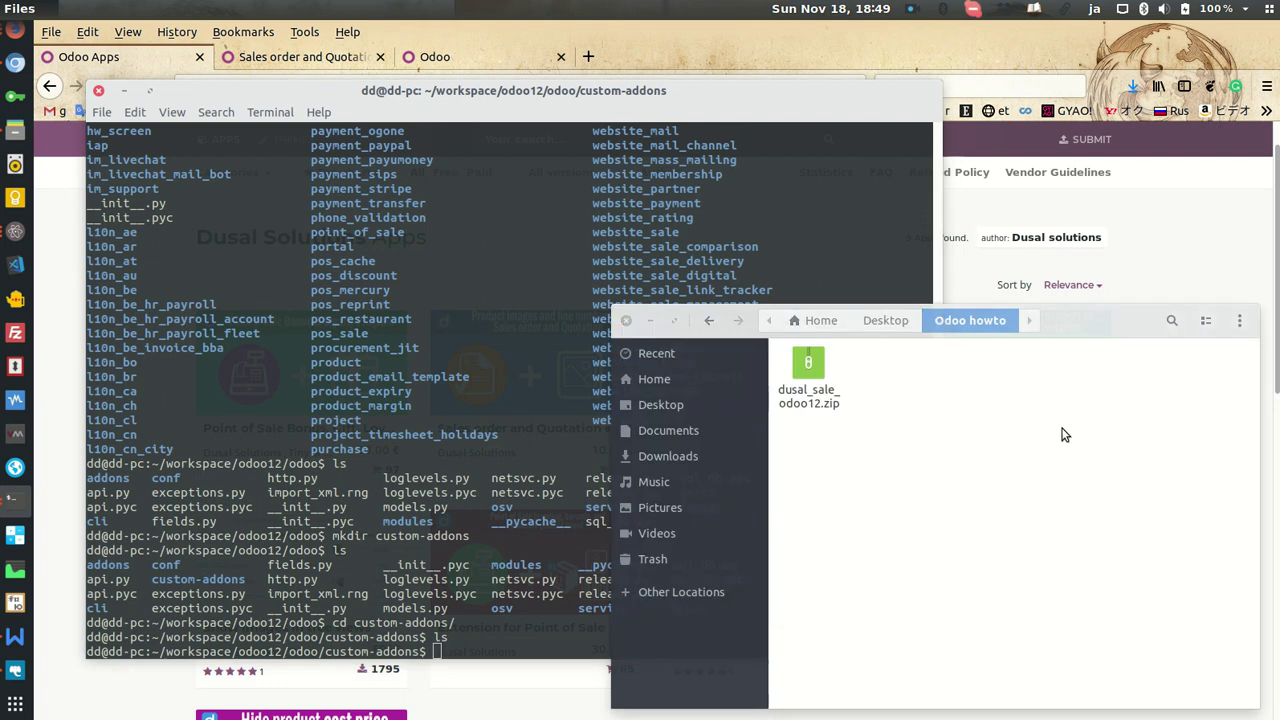
{"action": "right_click", "coordinate": [810, 397]}
{"action": "left_click", "coordinate": [800, 508]}
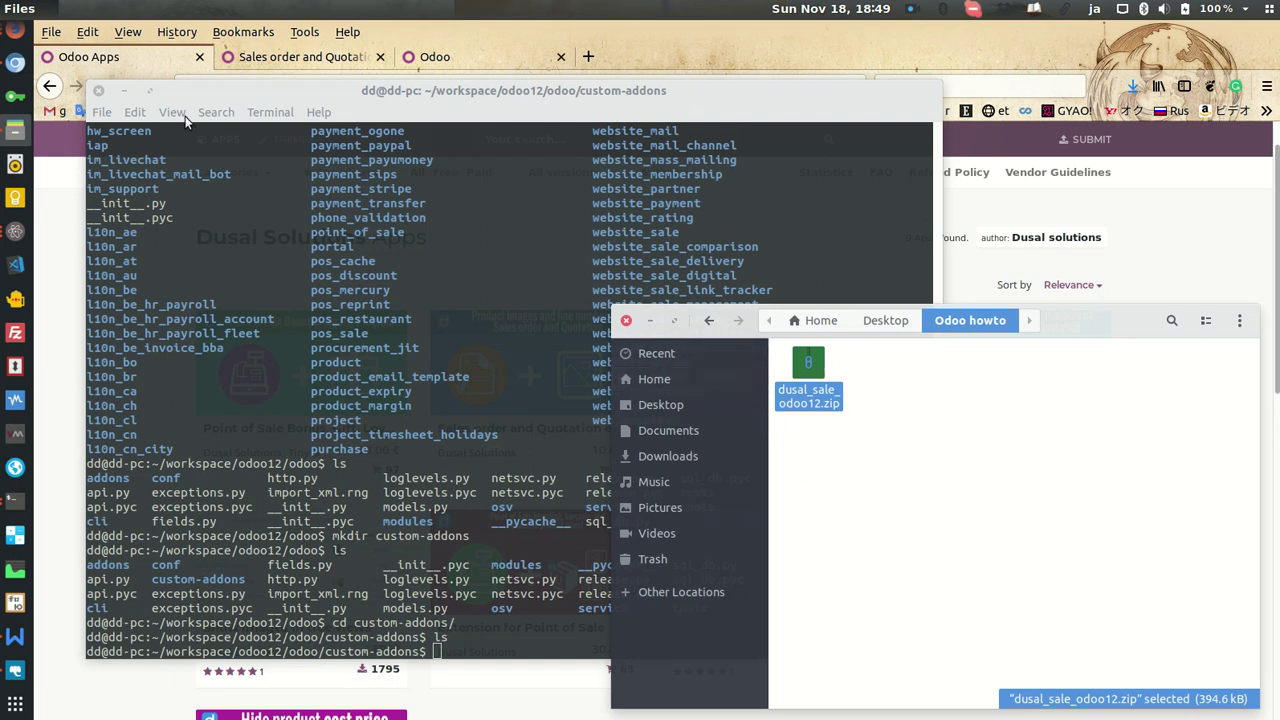
{"action": "left_click", "coordinate": [60, 242]}
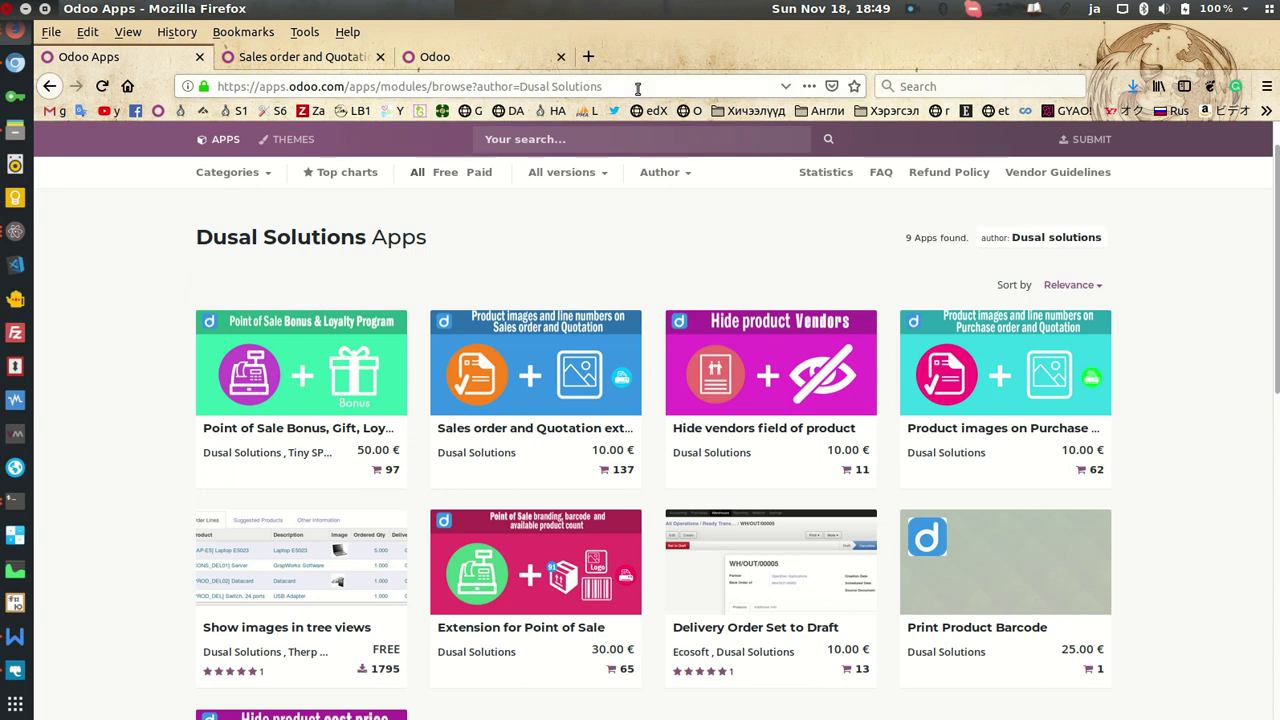
Browse the Dusal Solutions apps listing and show the Sales order and Quotation module page
{"action": "left_click_drag", "start_coordinate": [634, 86], "coordinate": [242, 228]}
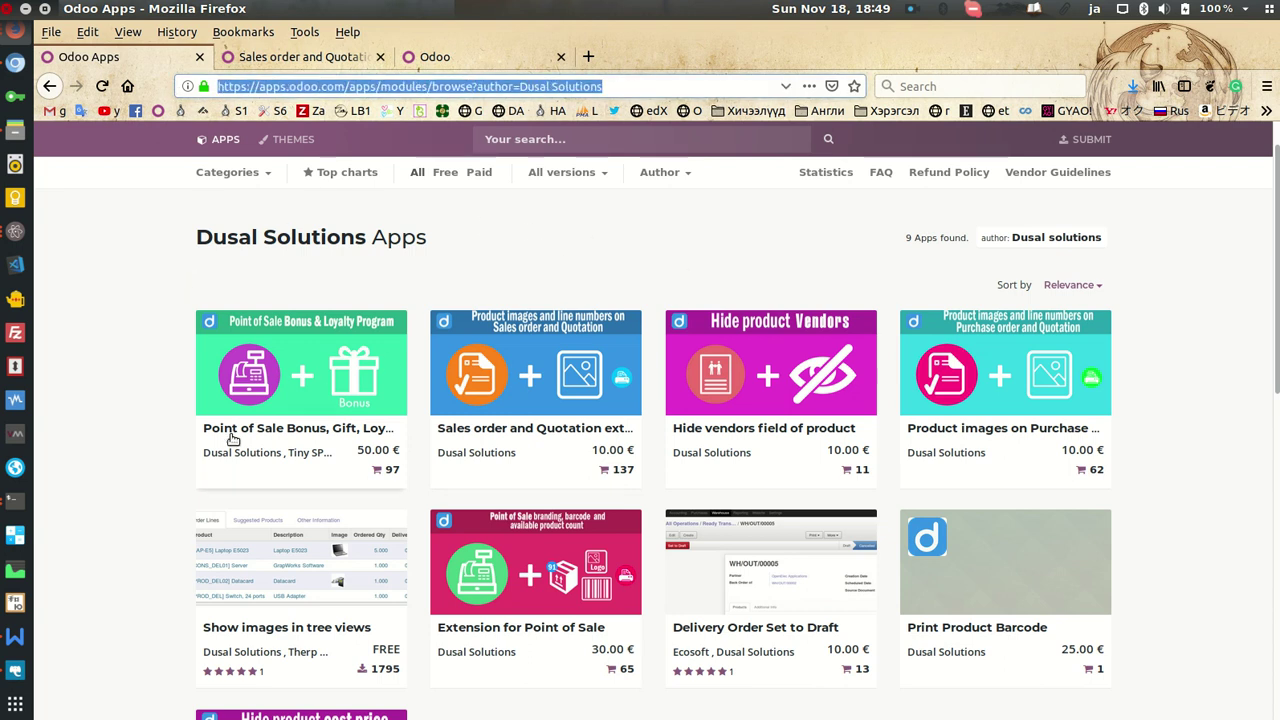
{"action": "left_click", "coordinate": [150, 480]}
{"action": "scroll", "coordinate": [145, 481], "scroll_direction": "down", "scroll_amount": 2}
{"action": "scroll", "coordinate": [145, 481], "scroll_direction": "down", "scroll_amount": 3}
{"action": "scroll", "coordinate": [150, 470], "scroll_direction": "up", "scroll_amount": 3}
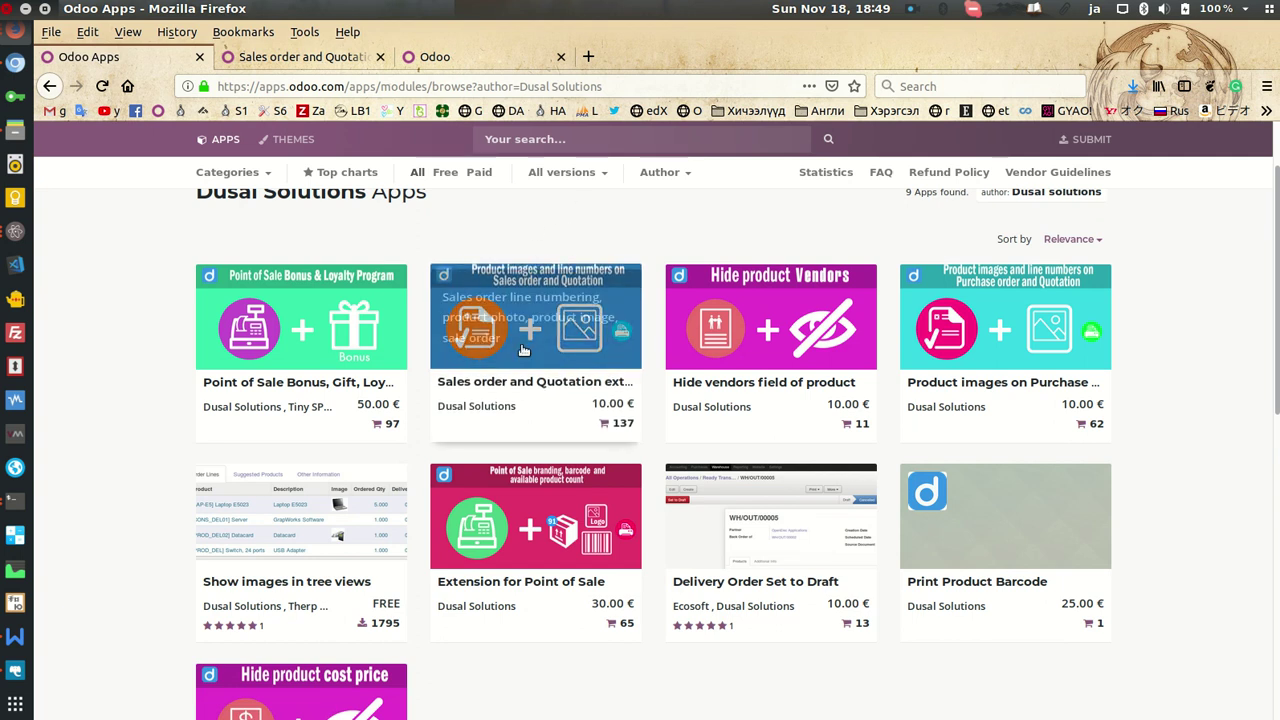
{"action": "left_click", "coordinate": [295, 57]}
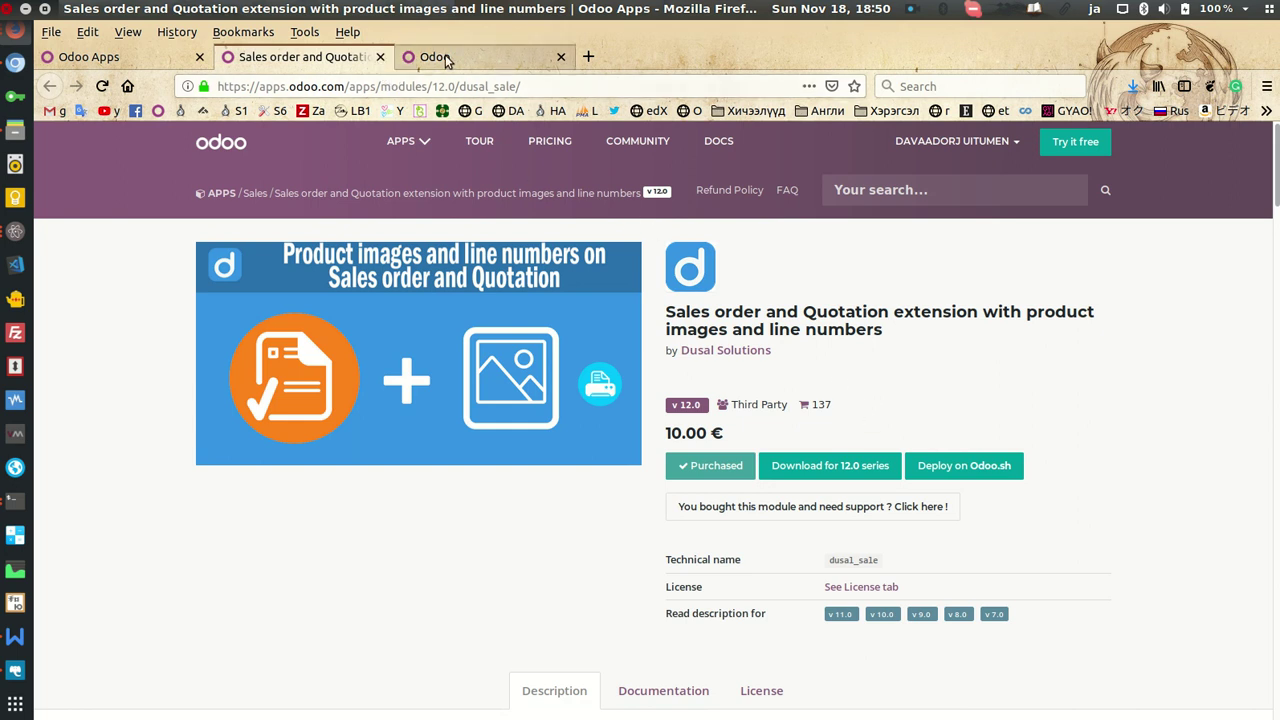
Close the two Odoo Apps tabs and extract dusal_sale_odoo12.zip in place
{"action": "left_click", "coordinate": [381, 57]}
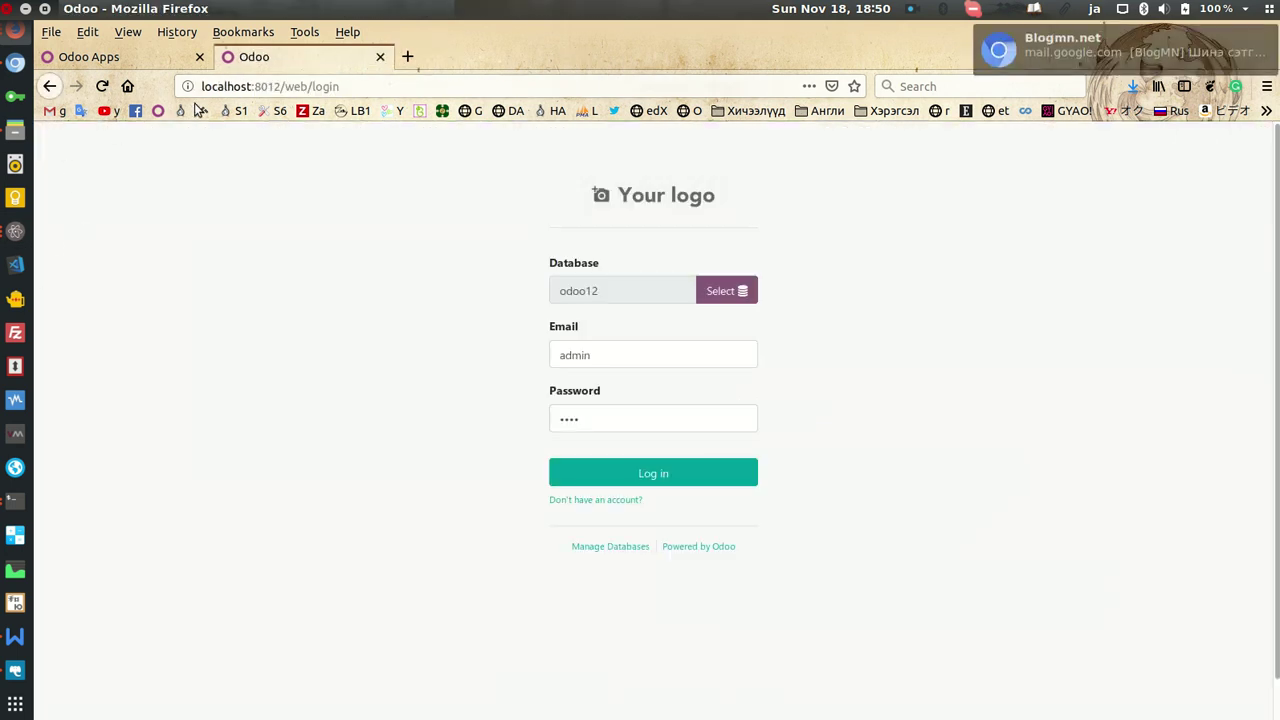
{"action": "left_click", "coordinate": [200, 57]}
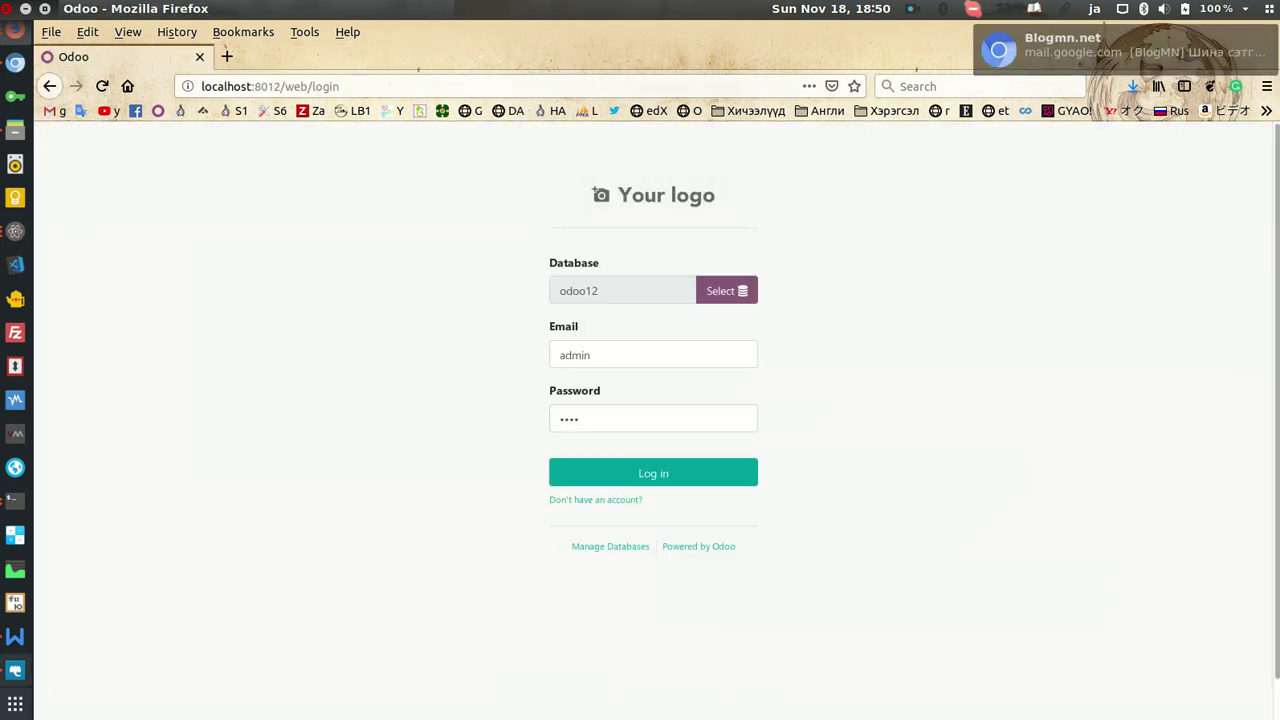
{"action": "left_click", "coordinate": [22, 133]}
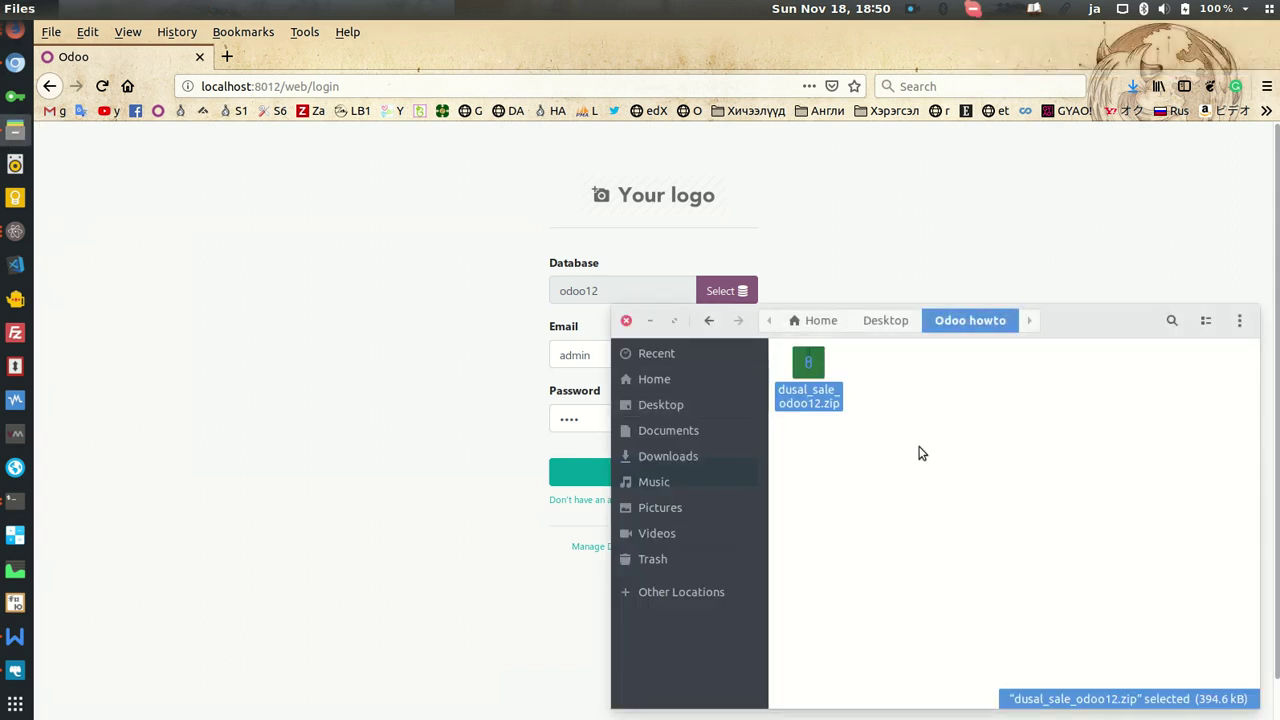
{"action": "right_click", "coordinate": [819, 395]}
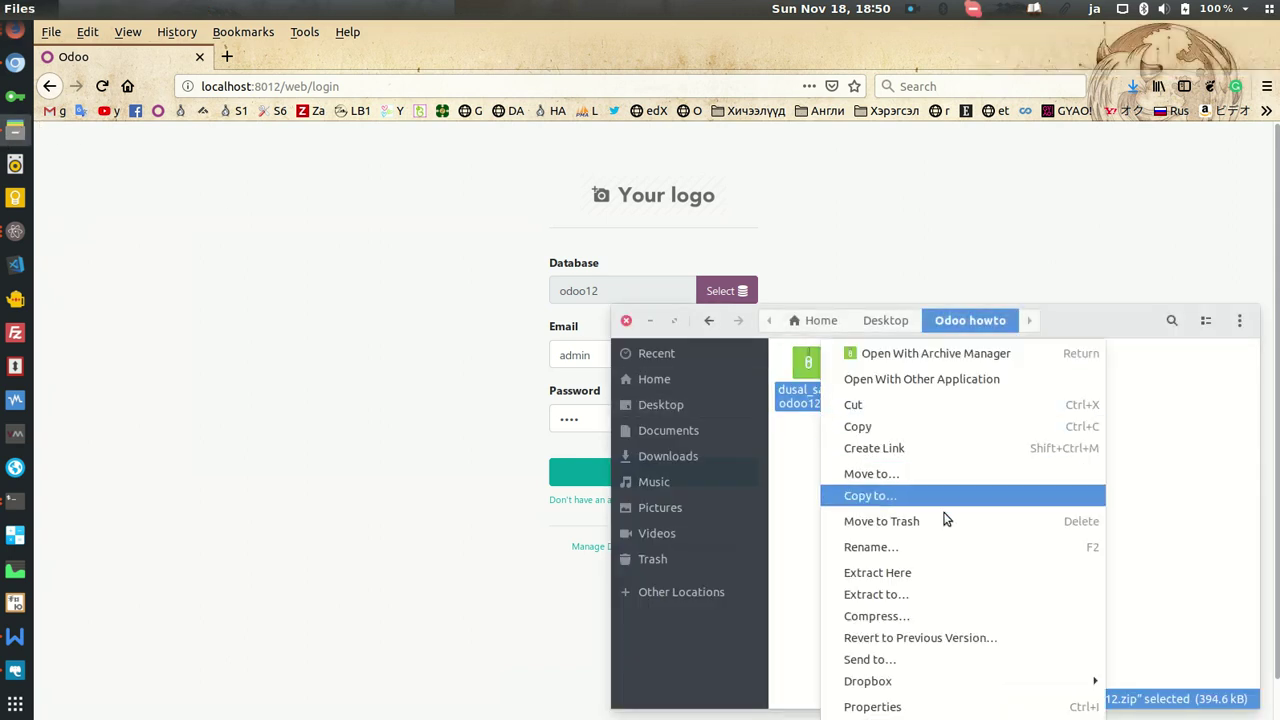
{"action": "left_click", "coordinate": [948, 572]}
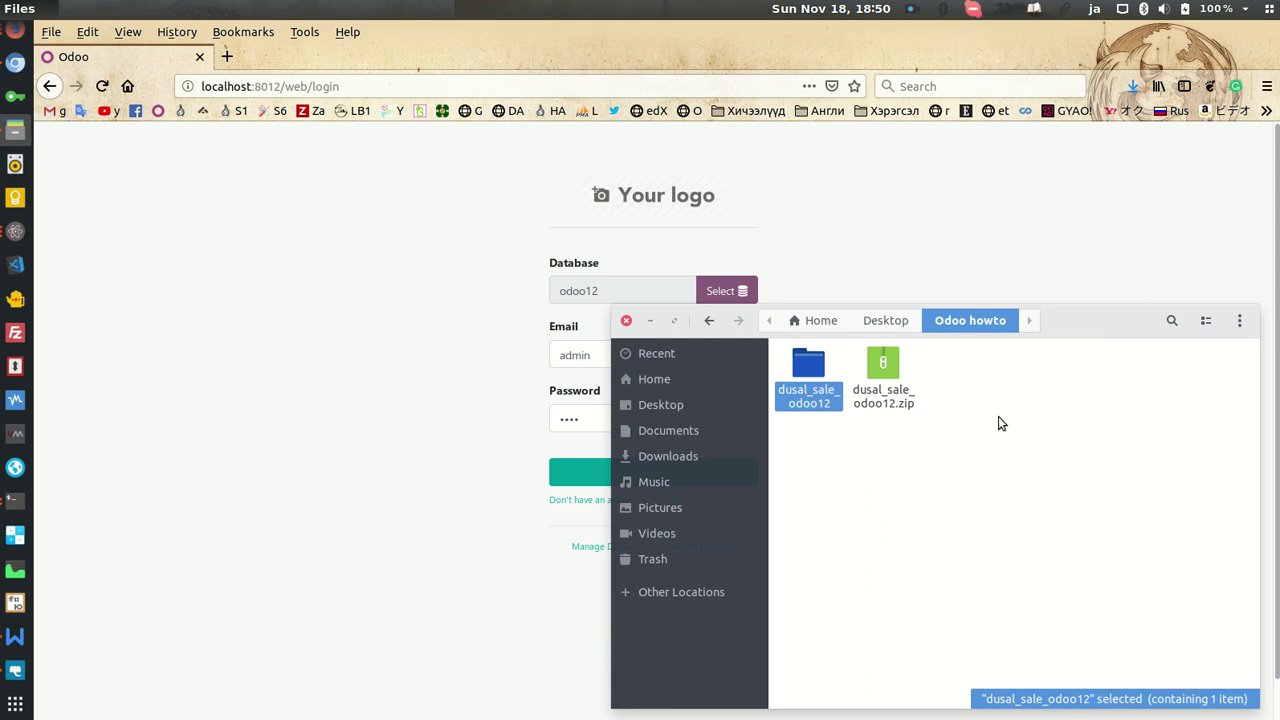
Inside the extracted dusal_sale_odoo12 folder, copy the dusal_sale module folder
{"action": "double_click", "coordinate": [812, 395]}
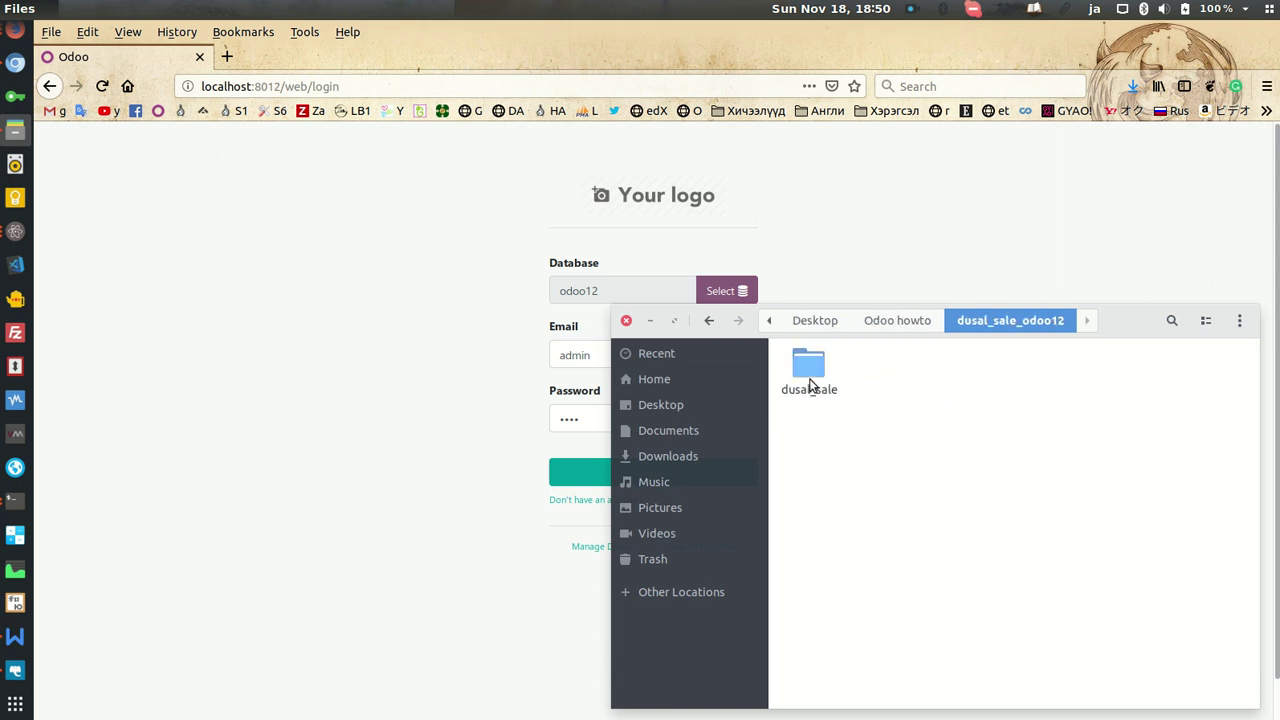
{"action": "double_click", "coordinate": [815, 368]}
{"action": "left_click", "coordinate": [945, 320]}
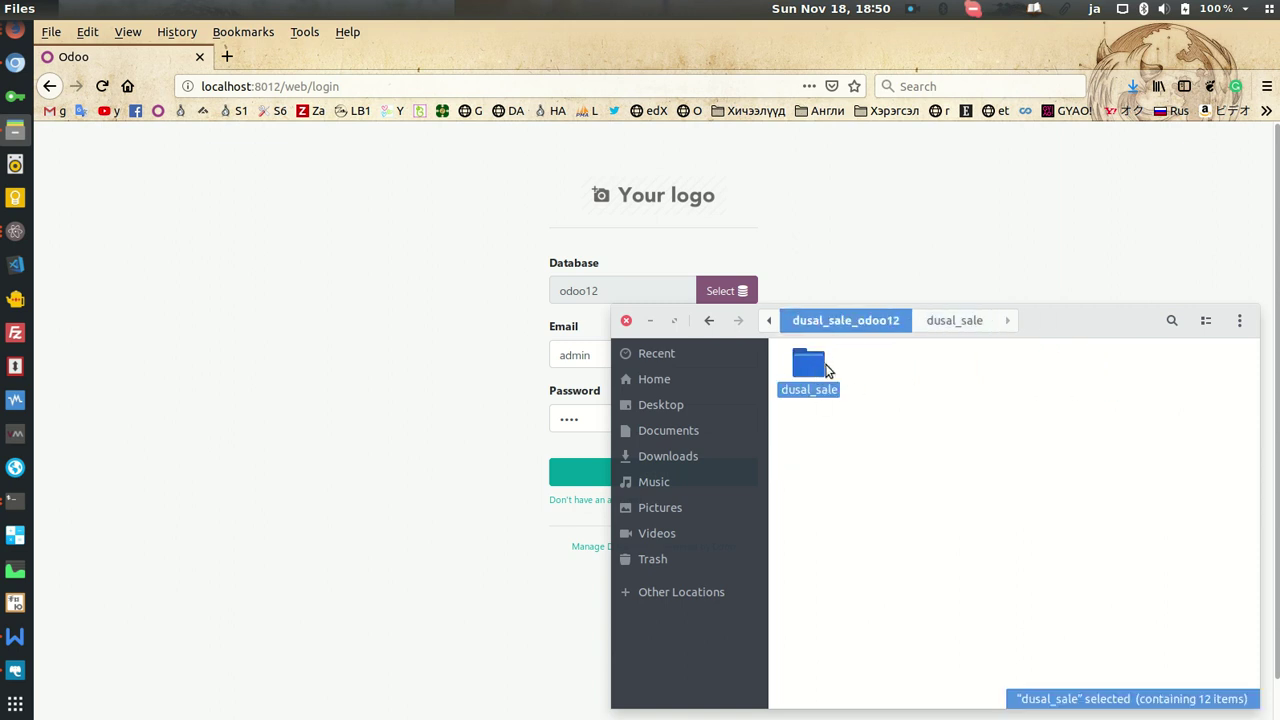
{"action": "left_click", "coordinate": [771, 321]}
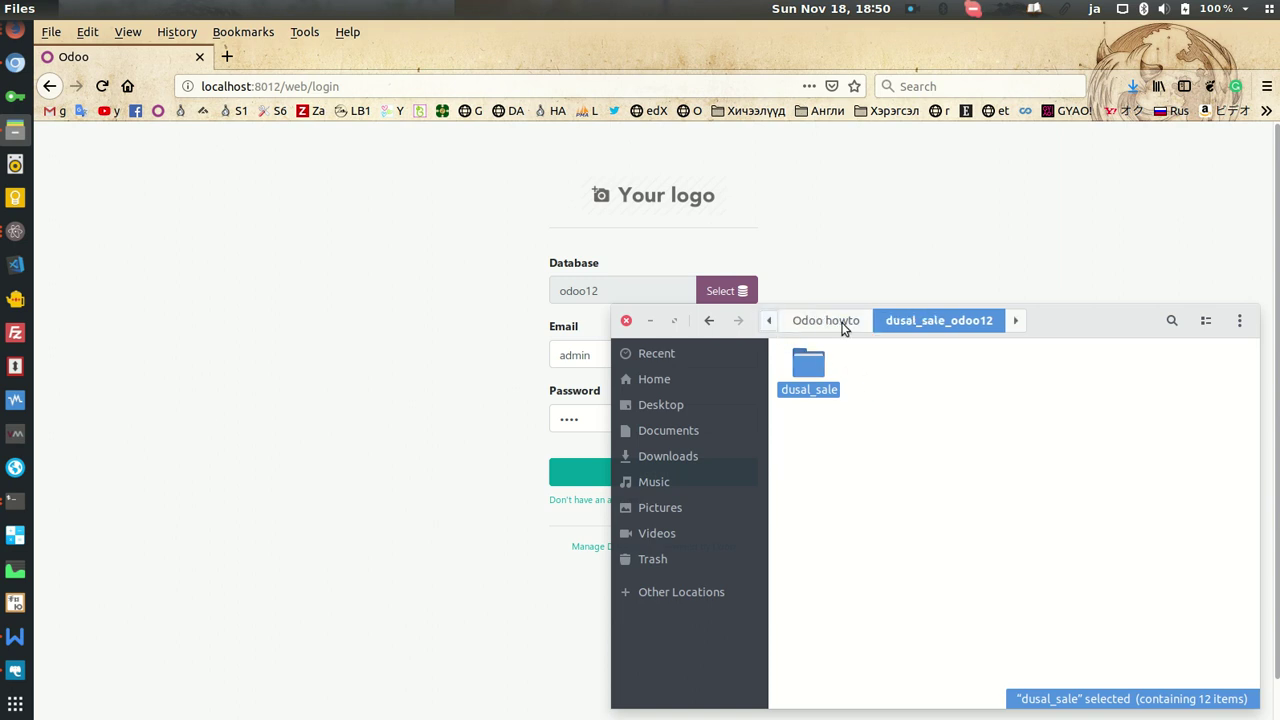
{"action": "left_click", "coordinate": [838, 321]}
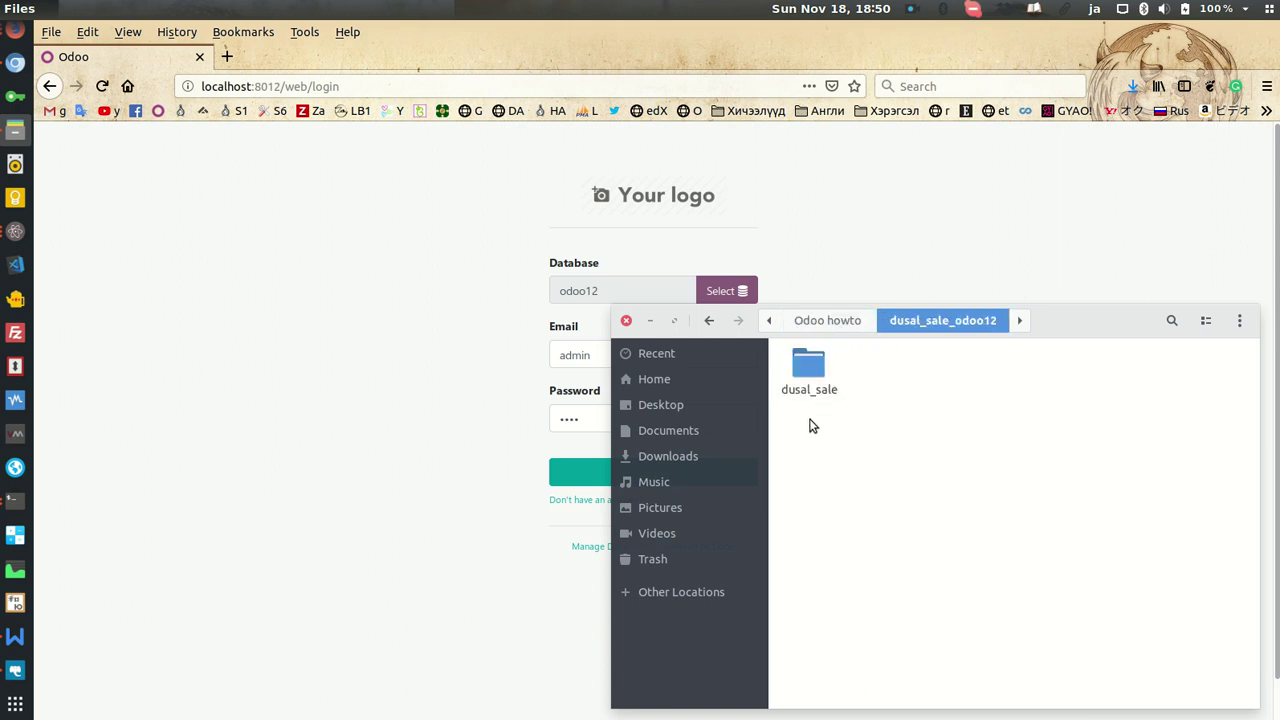
{"action": "left_click", "coordinate": [808, 367]}
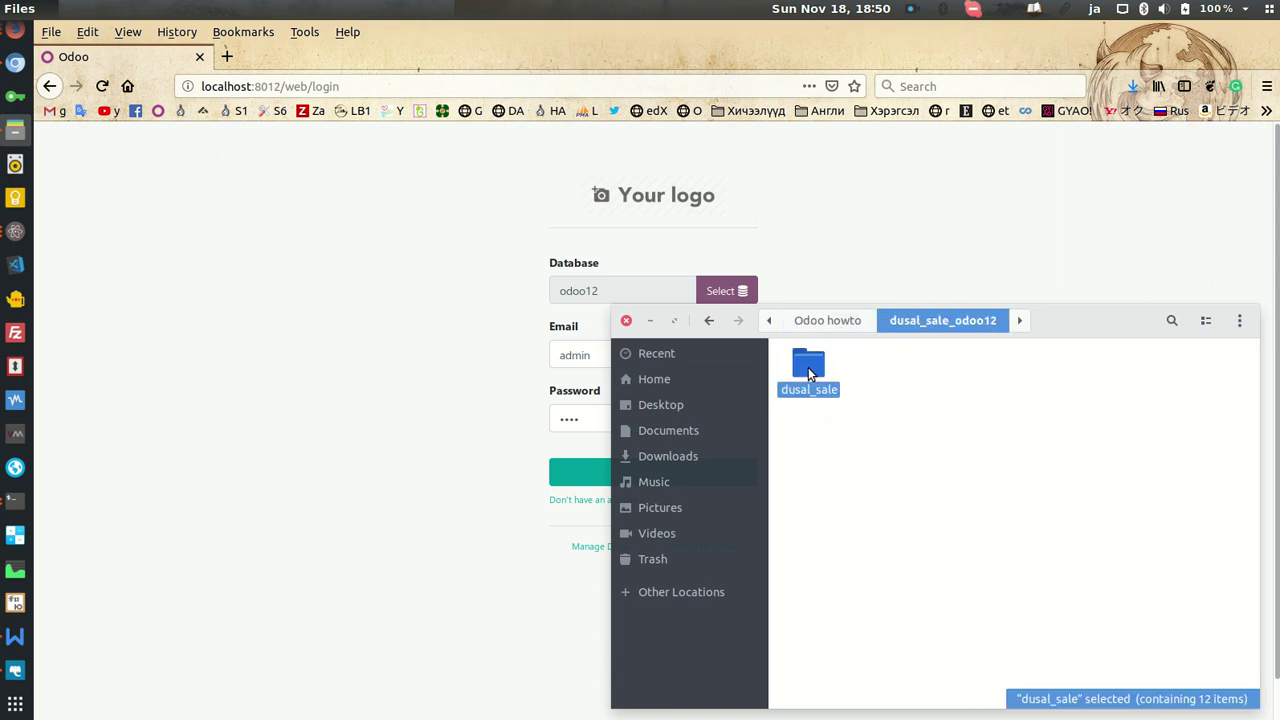
{"action": "right_click", "coordinate": [808, 367]}
{"action": "left_click", "coordinate": [868, 405]}
Switch back to the terminal in the odoo workspace
{"action": "left_click", "coordinate": [15, 499]}
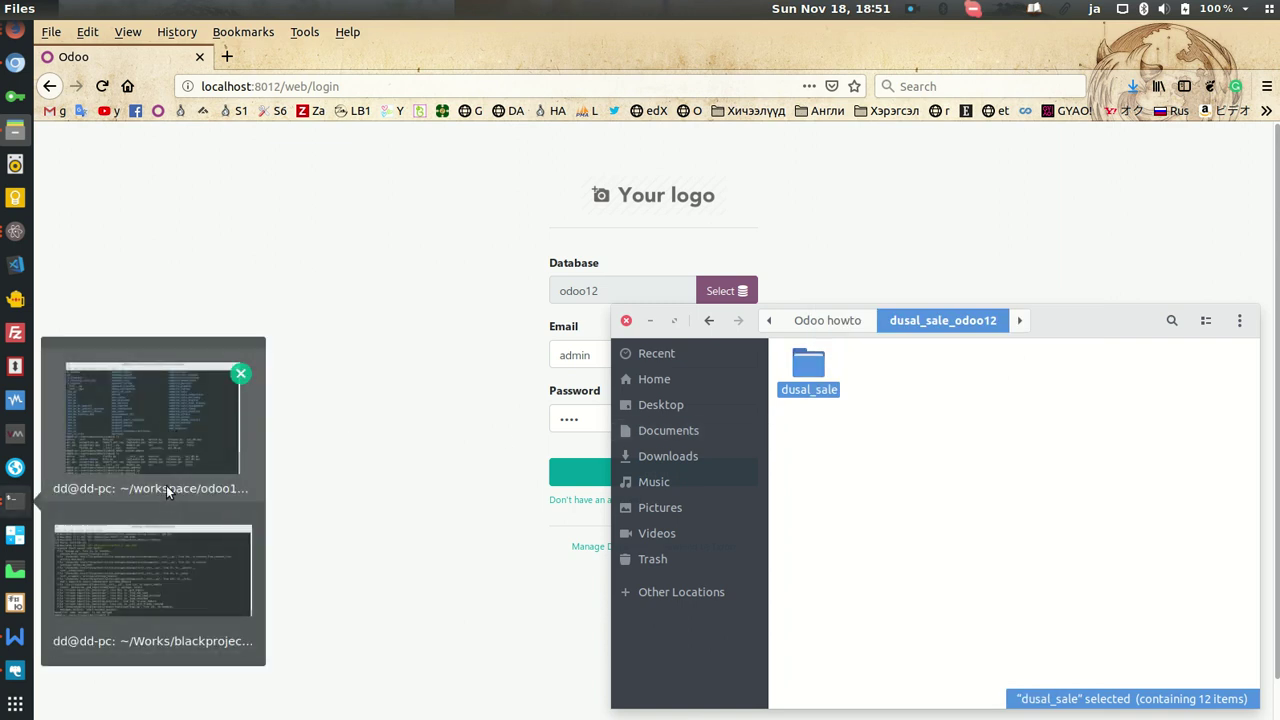
{"action": "left_click", "coordinate": [147, 565]}
{"action": "left_click", "coordinate": [18, 510]}
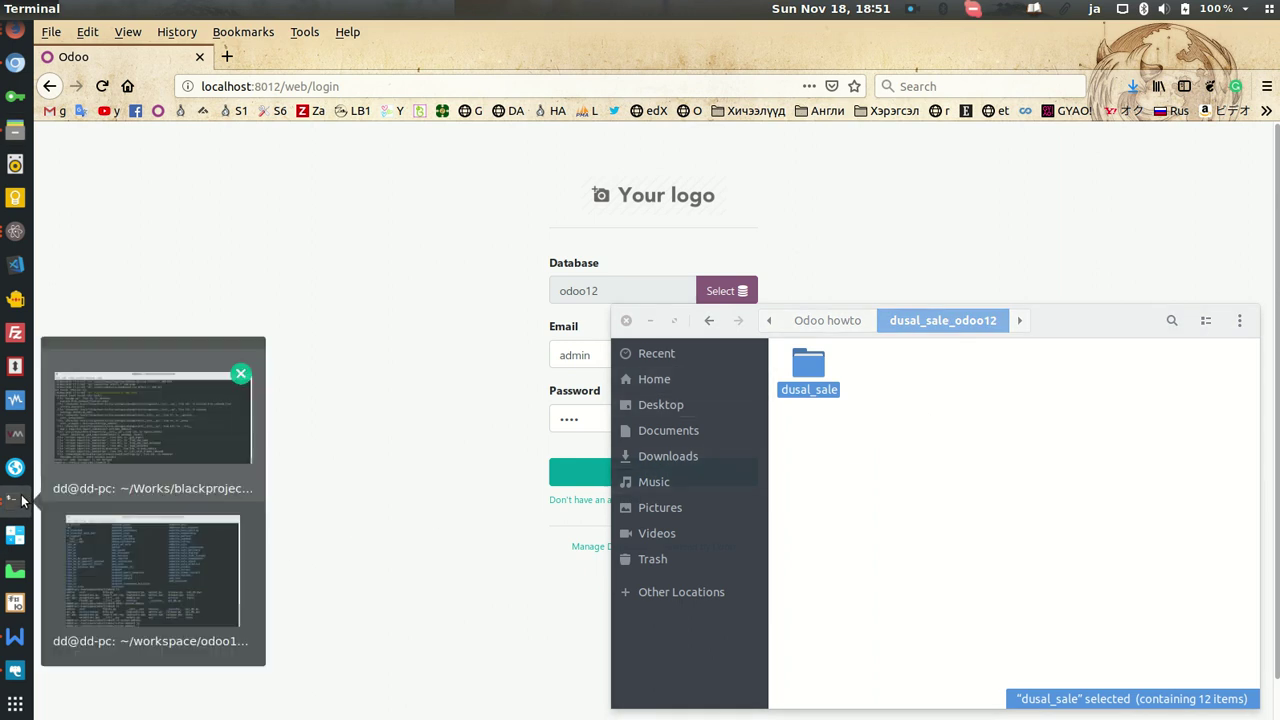
{"action": "left_click", "coordinate": [146, 549]}
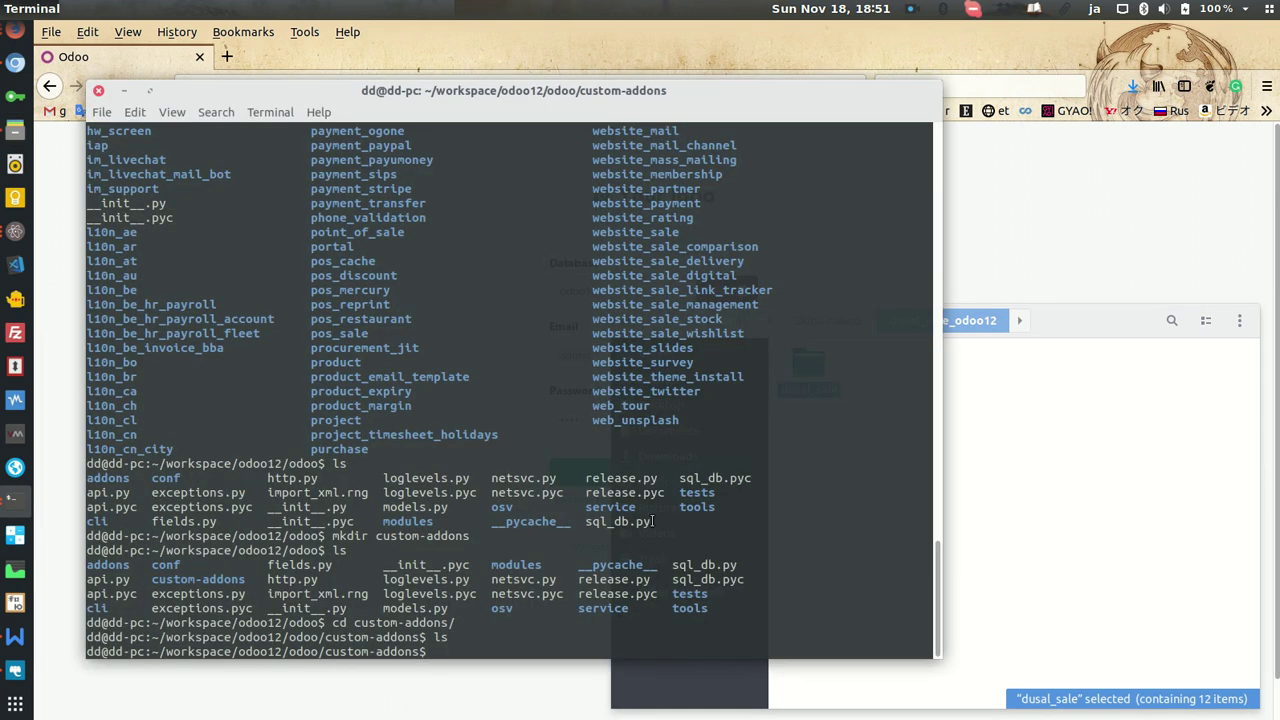
Try copying the pasted, quoted dusal_sale path into the current custom-addons folder
{"action": "type", "text": "cp"}
{"action": "key", "text": "ctrl+shift+v"}
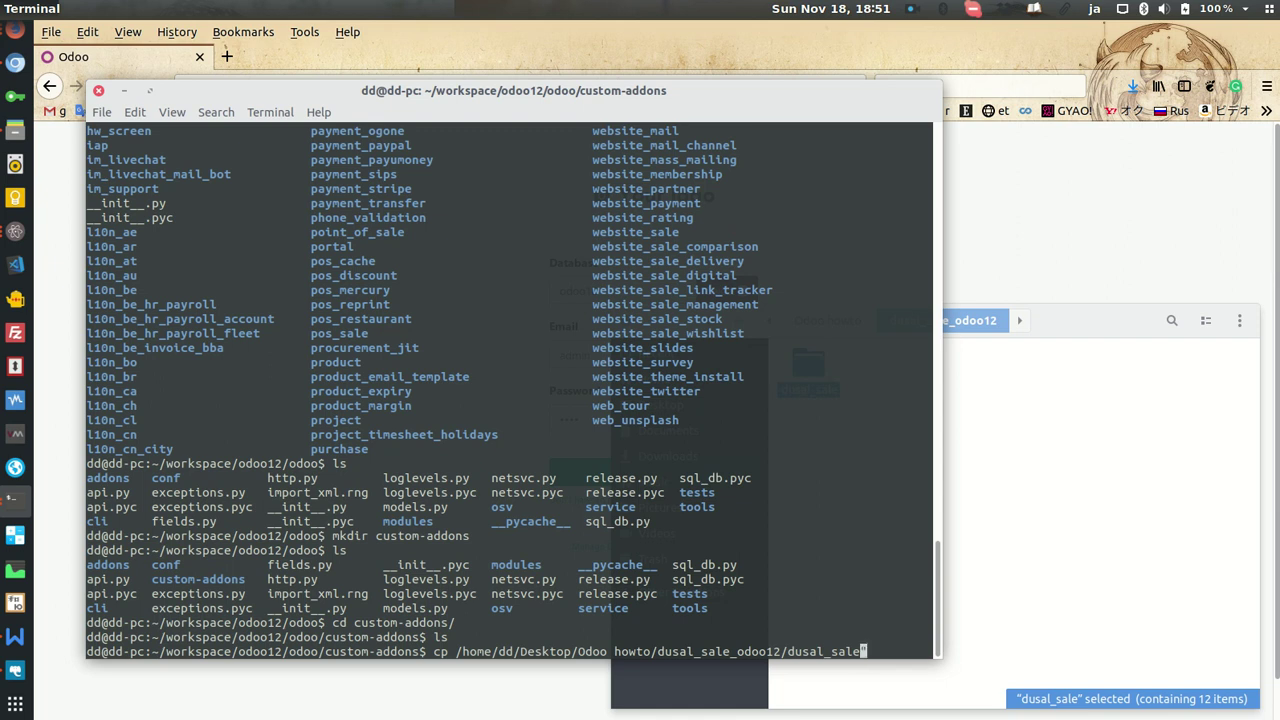
{"action": "key", "text": "Left"}
{"action": "key", "text": "Left"}
{"action": "key", "text": "Left"}
{"action": "key", "text": "Left"}
{"action": "key", "text": "Left"}
{"action": "key", "text": "Left"}
{"action": "key", "text": "Left"}
{"action": "key", "text": "Left"}
{"action": "key", "text": "Left"}
{"action": "key", "text": "Left"}
{"action": "key", "text": "Left"}
{"action": "key", "text": "Left"}
{"action": "type", "text": "\""}
{"action": "key", "text": "Right"}
{"action": "key", "text": "Right"}
{"action": "key", "text": "Right"}
{"action": "key", "text": "Right"}
{"action": "key", "text": "Right"}
{"action": "key", "text": "Right"}
{"action": "key", "text": "Right"}
{"action": "key", "text": "Right"}
{"action": "key", "text": "Right"}
{"action": "key", "text": "Right"}
{"action": "key", "text": "Right"}
{"action": "key", "text": "Right"}
{"action": "key", "text": "Right"}
{"action": "key", "text": "Right"}
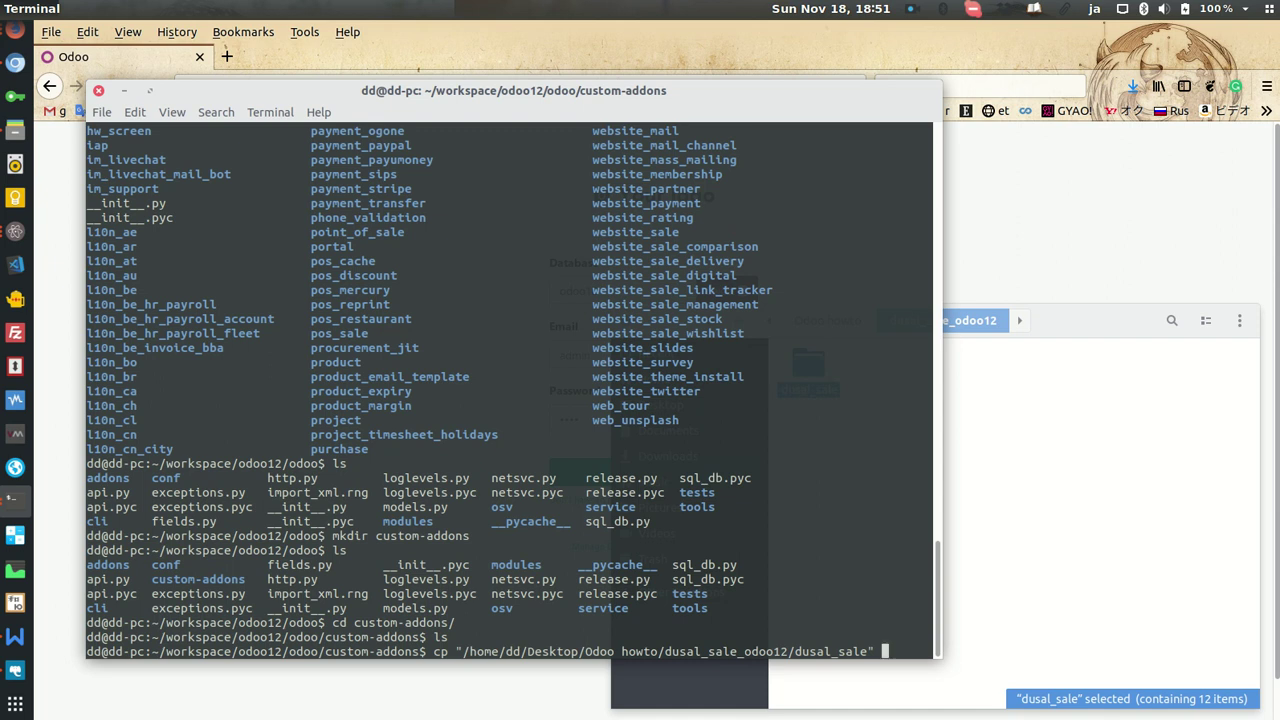
{"action": "type", "text": "./"}
{"action": "key", "text": "Return"}
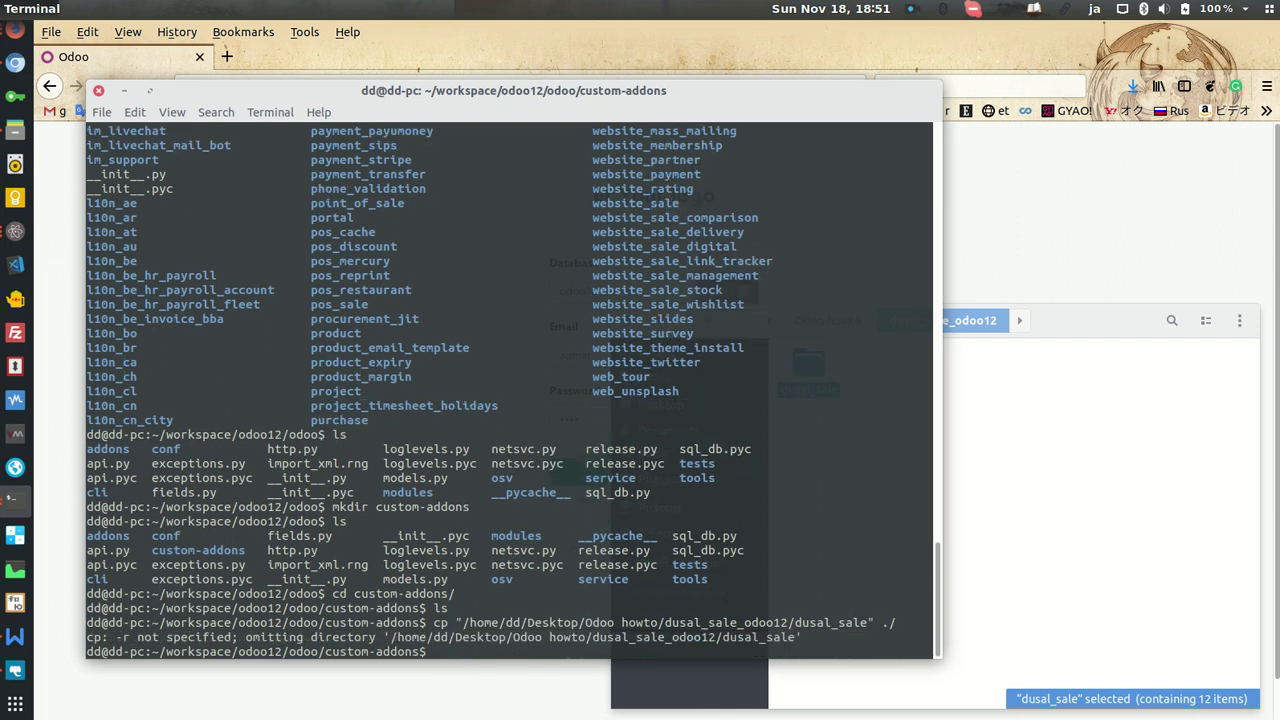
Rerun the copy with -r and list custom-addons to confirm dusal_sale is there
{"action": "key", "text": "Up"}
{"action": "key", "text": "Left"}
{"action": "key", "text": "Left"}
{"action": "key", "text": "Left"}
{"action": "key", "text": "Left"}
{"action": "key", "text": "Left"}
{"action": "key", "text": "Left"}
{"action": "key", "text": "Left"}
{"action": "key", "text": "Left"}
{"action": "key", "text": "Left"}
{"action": "key", "text": "Left"}
{"action": "key", "text": "Left"}
{"action": "key", "text": "Left"}
{"action": "key", "text": "Left"}
{"action": "key", "text": "Left"}
{"action": "key", "text": "Left"}
{"action": "type", "text": "-r"}
{"action": "key", "text": "Return"}
{"action": "type", "text": "ls"}
{"action": "key", "text": "Return"}
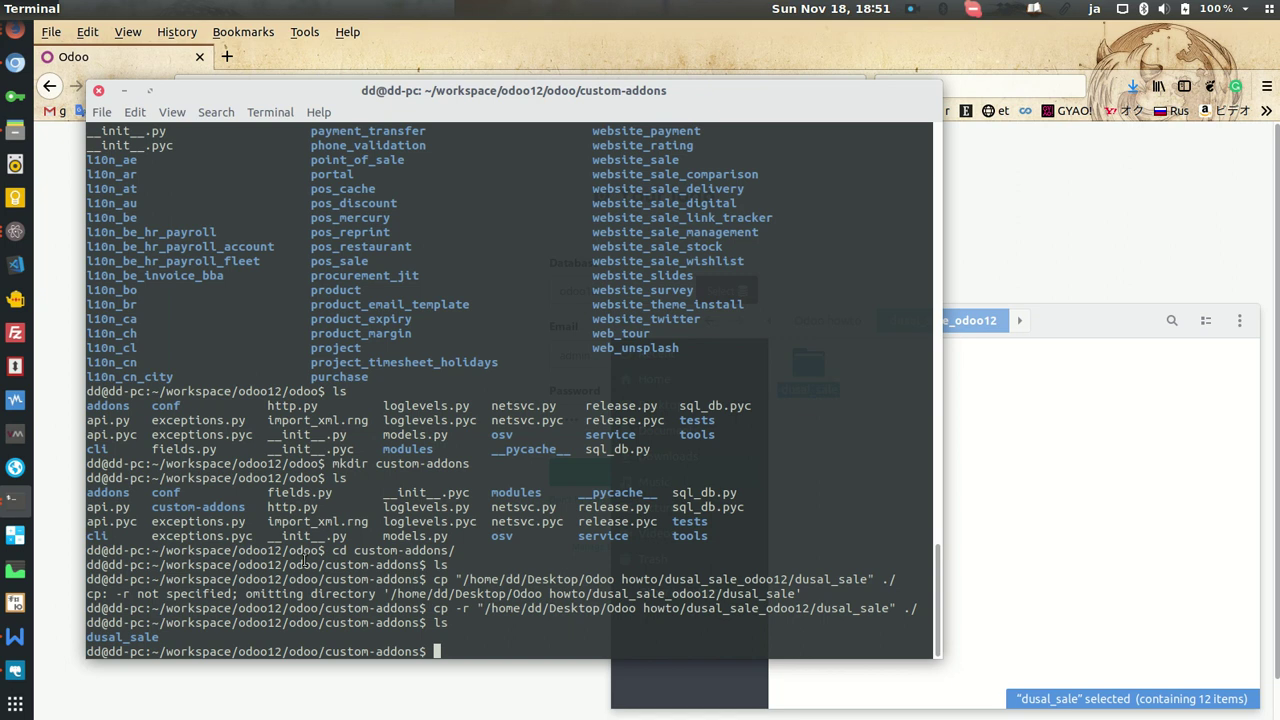
List dusal_sale, go up to odoo and check custom-addons ownership with ls -lah
{"action": "type", "text": "ls d"}
{"action": "key", "text": "Tab"}
{"action": "key", "text": "Return"}
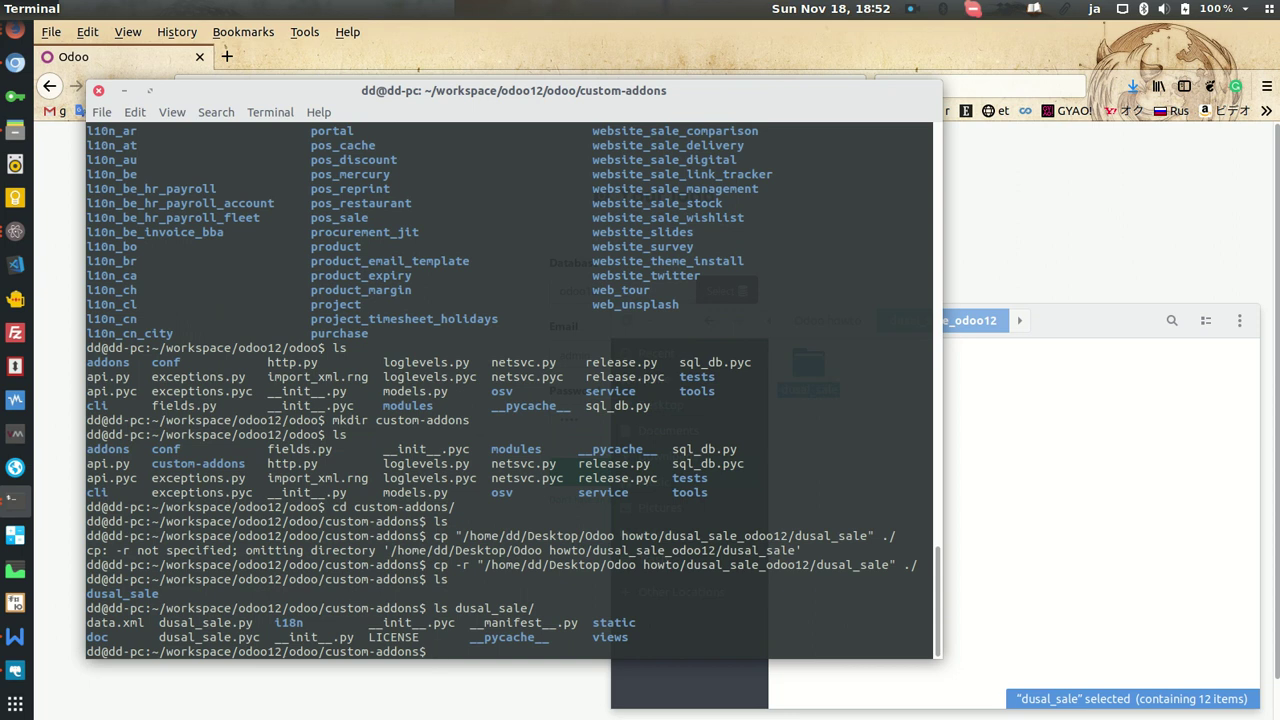
{"action": "type", "text": "cd .."}
{"action": "key", "text": "Return"}
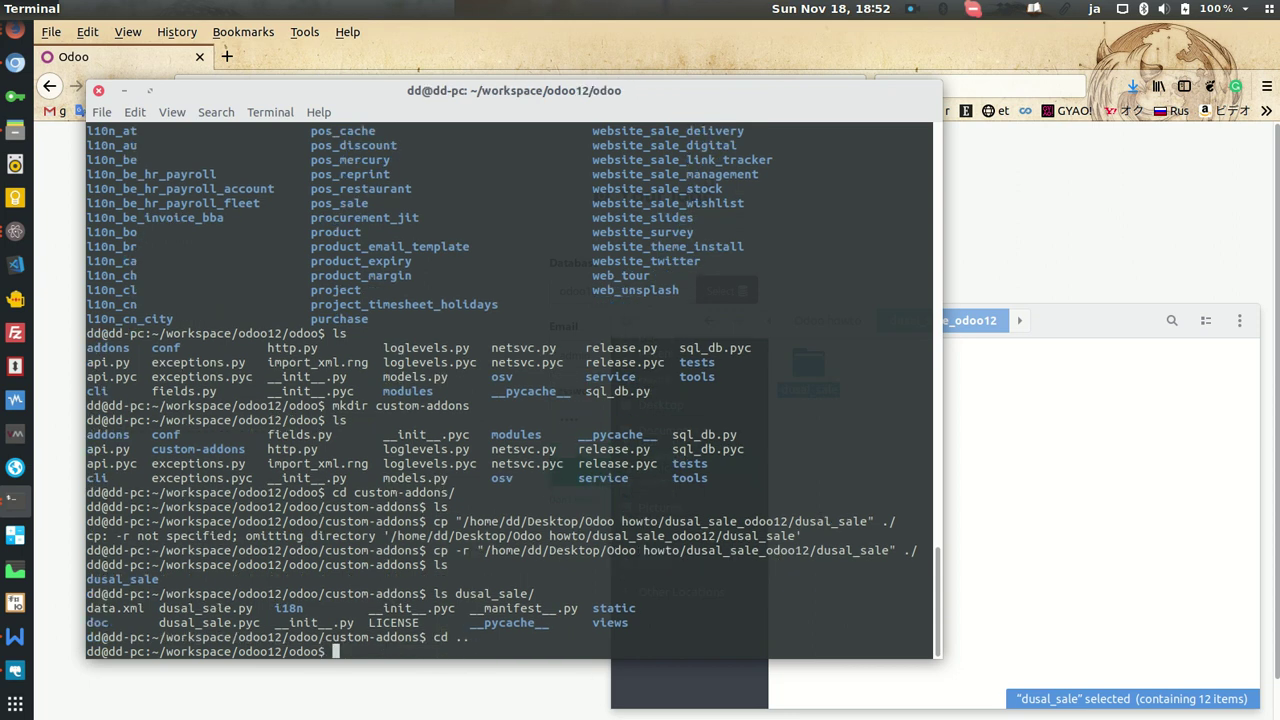
{"action": "type", "text": "ls -lah"}
{"action": "key", "text": "Return"}
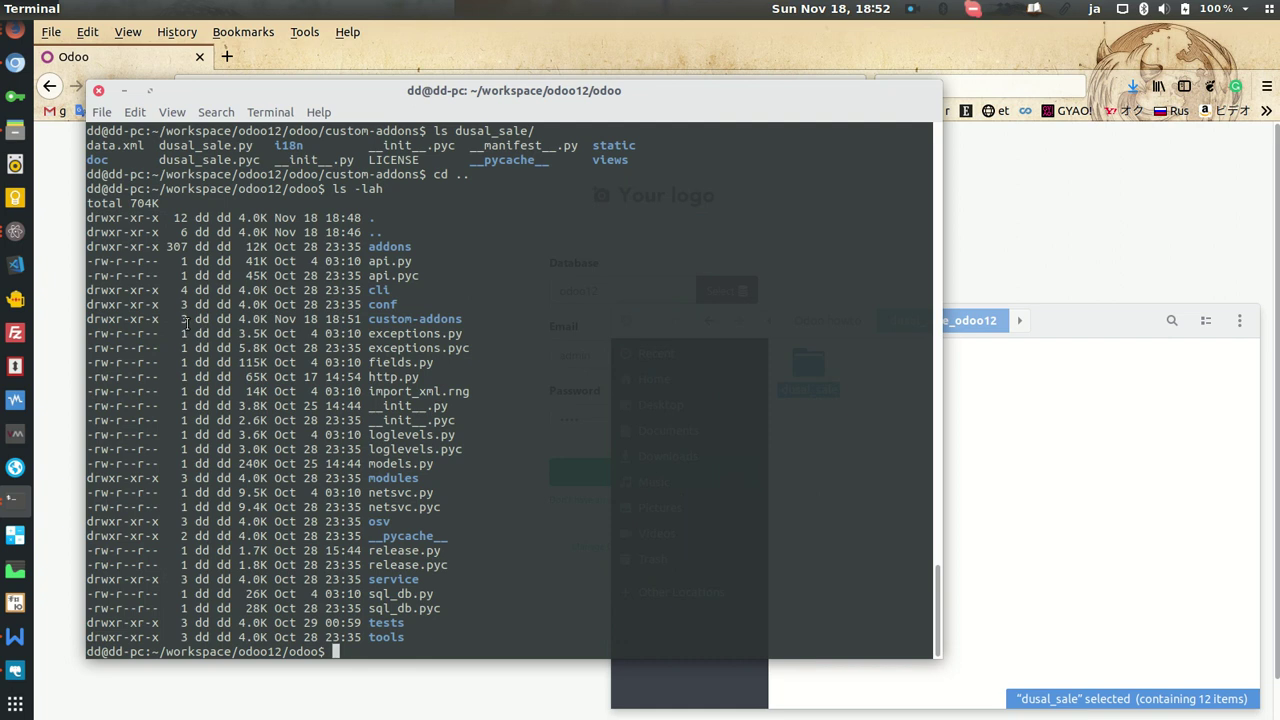
{"action": "left_click_drag", "start_coordinate": [462, 320], "coordinate": [130, 322]}
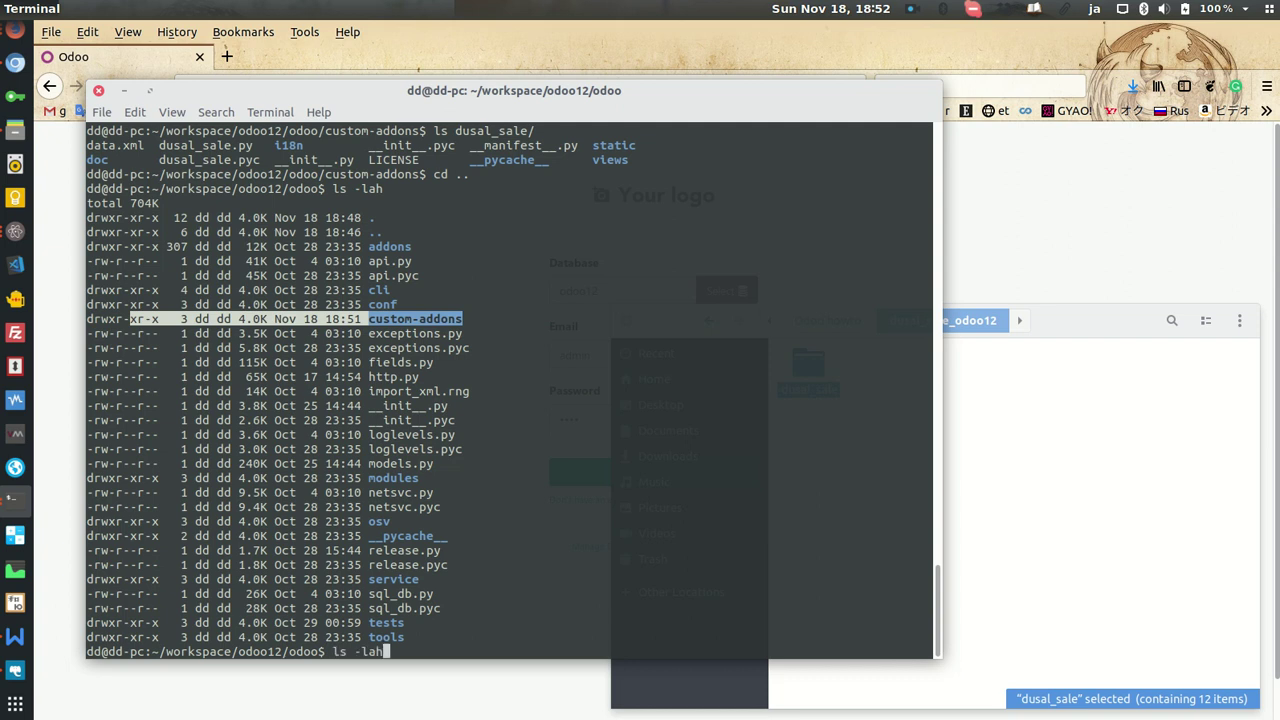
Attempt chown root.root on custom-addons without sudo
{"action": "type", "text": "chown"}
{"action": "key", "text": "BackSpace"}
{"action": "key", "text": "BackSpace"}
{"action": "key", "text": "BackSpace"}
{"action": "type", "text": "w"}
{"action": "key", "text": "BackSpace"}
{"action": "type", "text": "own root.root c"}
{"action": "key", "text": "Tab"}
{"action": "key", "text": "Return"}
{"action": "type", "text": "ls"}
Rerun chown root.root custom-addons with sudo and check the new owner
{"action": "key", "text": "Up"}
{"action": "key", "text": "ctrl+Left"}
{"action": "key", "text": "ctrl+Left"}
{"action": "key", "text": "ctrl+Left"}
{"action": "key", "text": "ctrl+Left"}
{"action": "key", "text": "ctrl+Left"}
{"action": "type", "text": "sudo"}
{"action": "key", "text": "Return"}
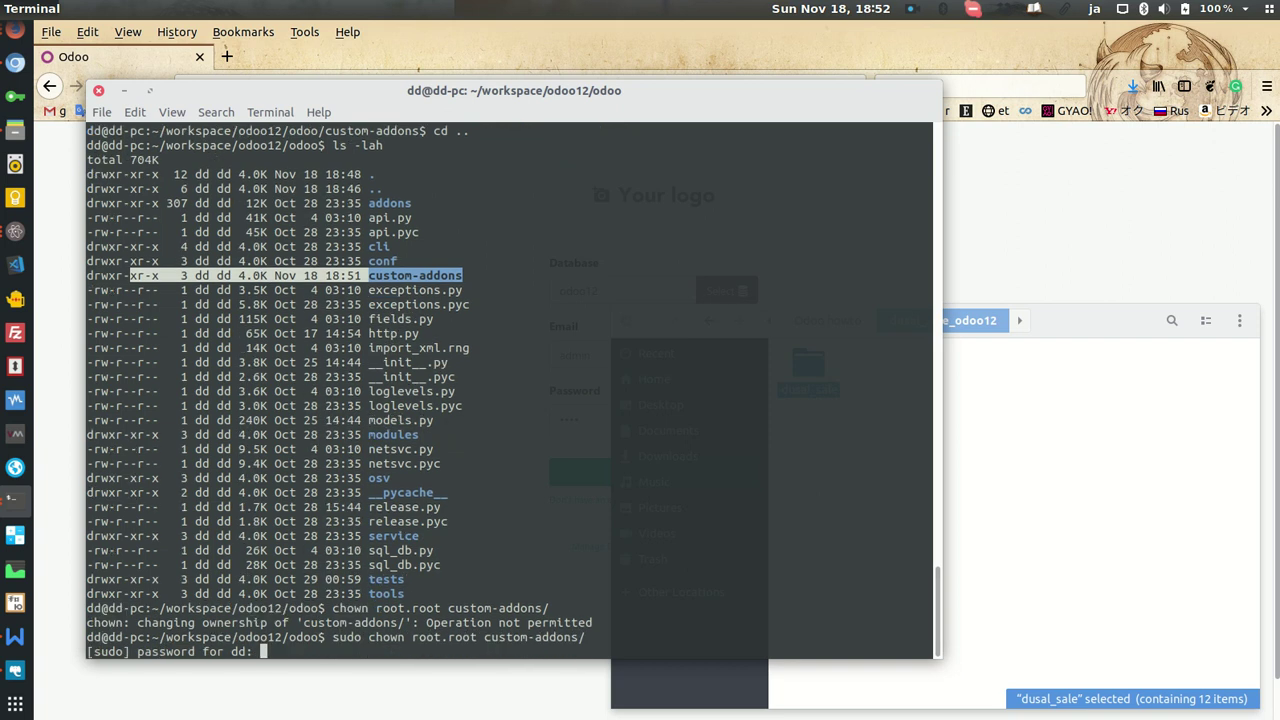
{"action": "key", "text": "Return"}
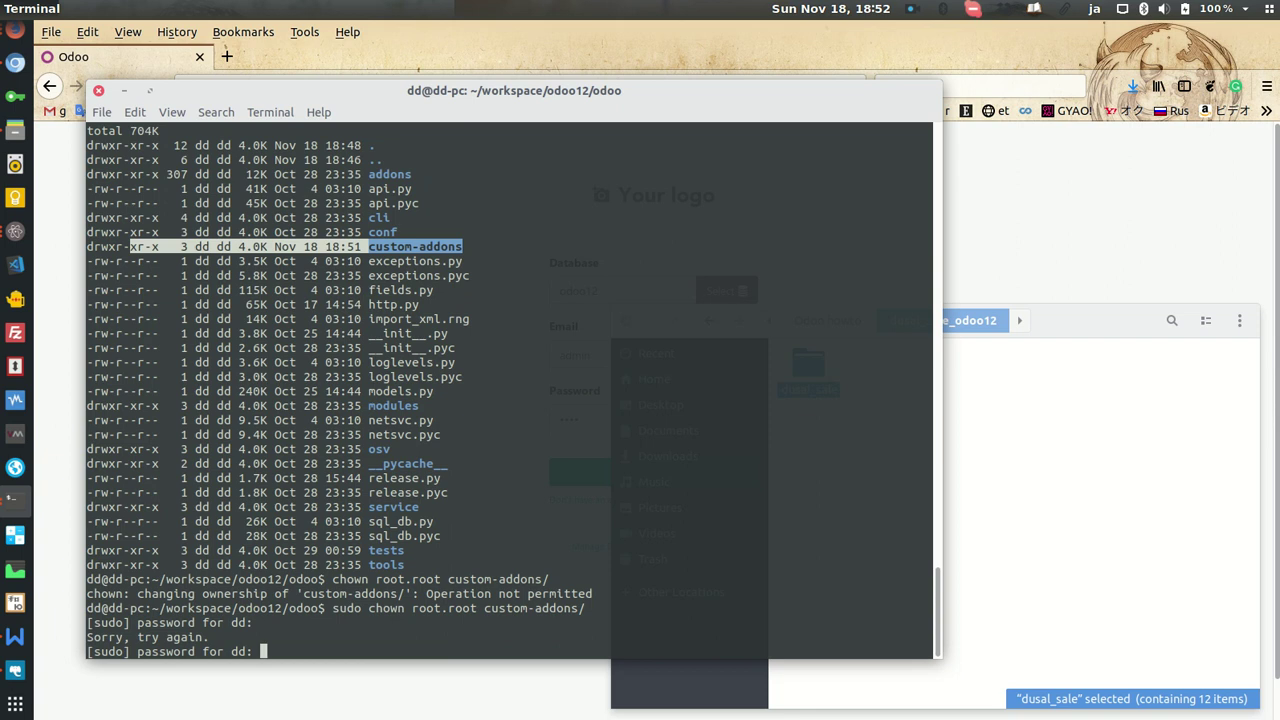
{"action": "key", "text": "Return"}
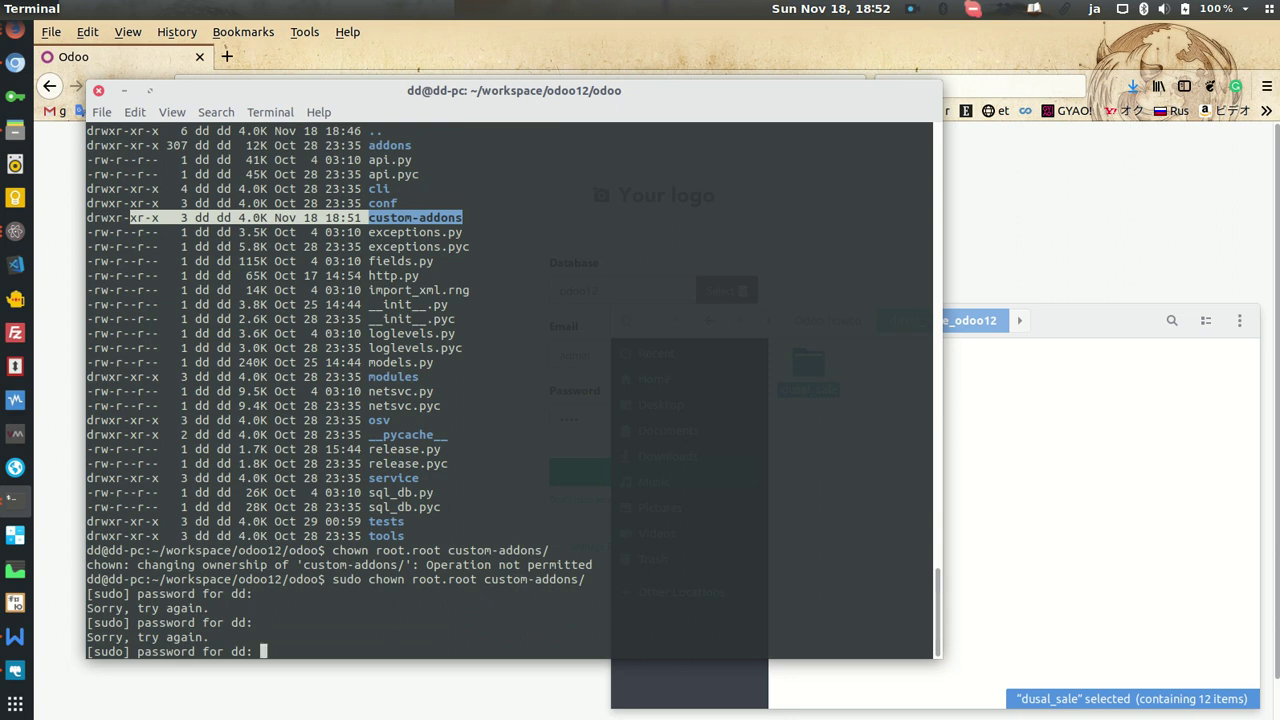
{"action": "key", "text": "Return"}
{"action": "type", "text": "ls"}
{"action": "key", "text": "Return"}
{"action": "type", "text": "ls -lah"}
{"action": "key", "text": "Return"}
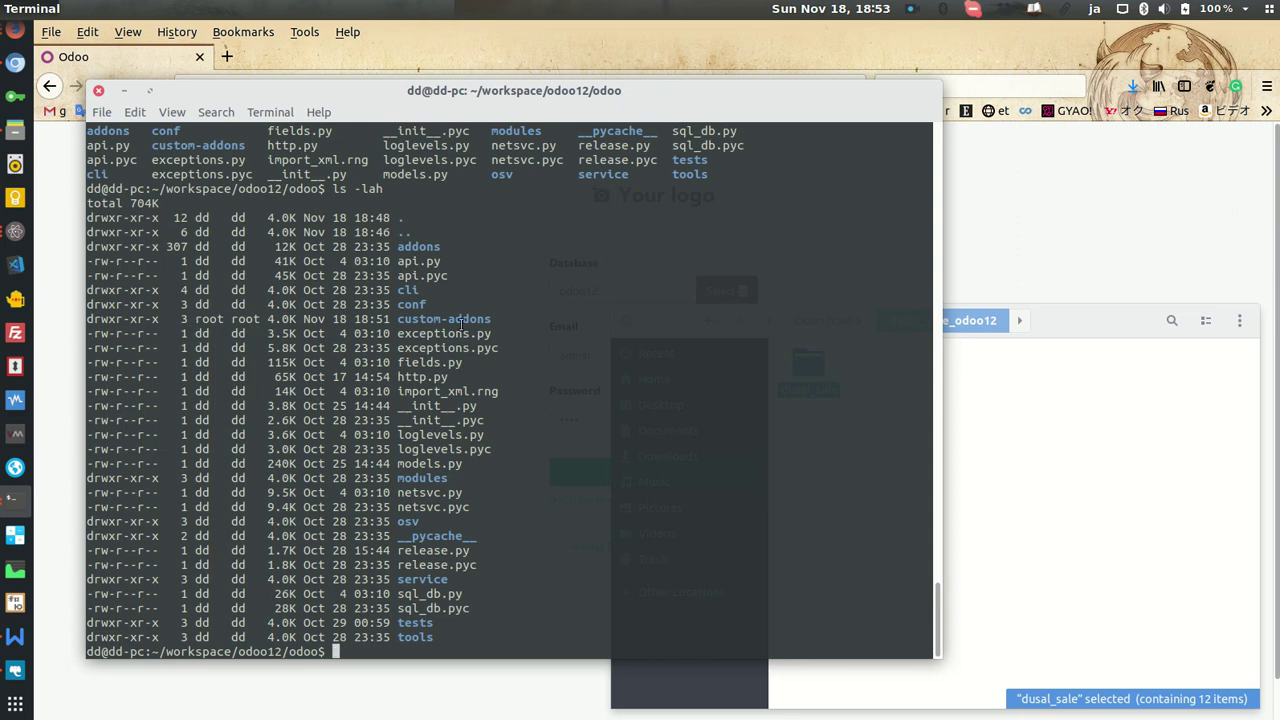
Recursively give custom-addons back to dd.dd with sudo chown -R and verify the listing
{"action": "type", "text": "sudo chown root.root cu"}
{"action": "key", "text": "Tab"}
{"action": "key", "text": "Left"}
{"action": "key", "text": "Left"}
{"action": "key", "text": "Left"}
{"action": "key", "text": "BackSpace"}
{"action": "key", "text": "BackSpace"}
{"action": "key", "text": "BackSpace"}
{"action": "key", "text": "BackSpace"}
{"action": "key", "text": "BackSpace"}
{"action": "key", "text": "BackSpace"}
{"action": "key", "text": "BackSpace"}
{"action": "key", "text": "BackSpace"}
{"action": "key", "text": "BackSpace"}
{"action": "type", "text": "dd.dd"}
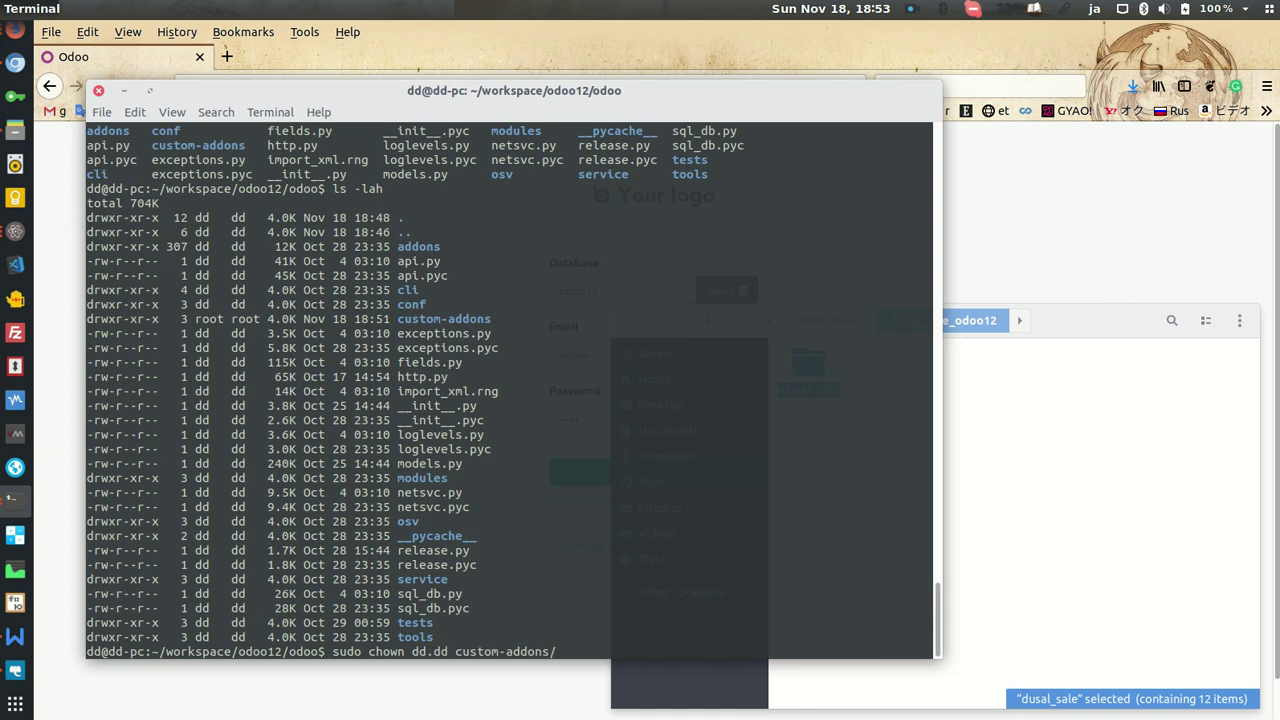
{"action": "type", "text": " -r"}
{"action": "key", "text": "BackSpace"}
{"action": "type", "text": "R"}
{"action": "key", "text": "Right"}
{"action": "key", "text": "Return"}
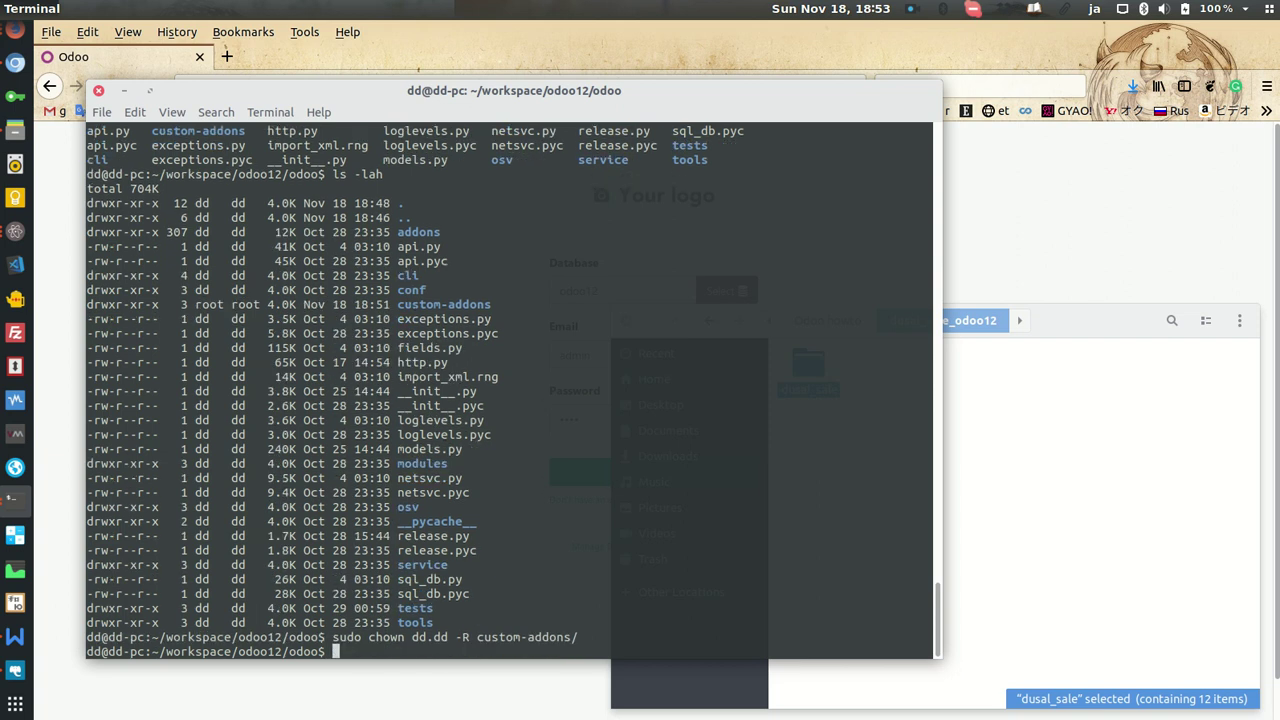
{"action": "type", "text": "ls -lah"}
{"action": "key", "text": "Return"}
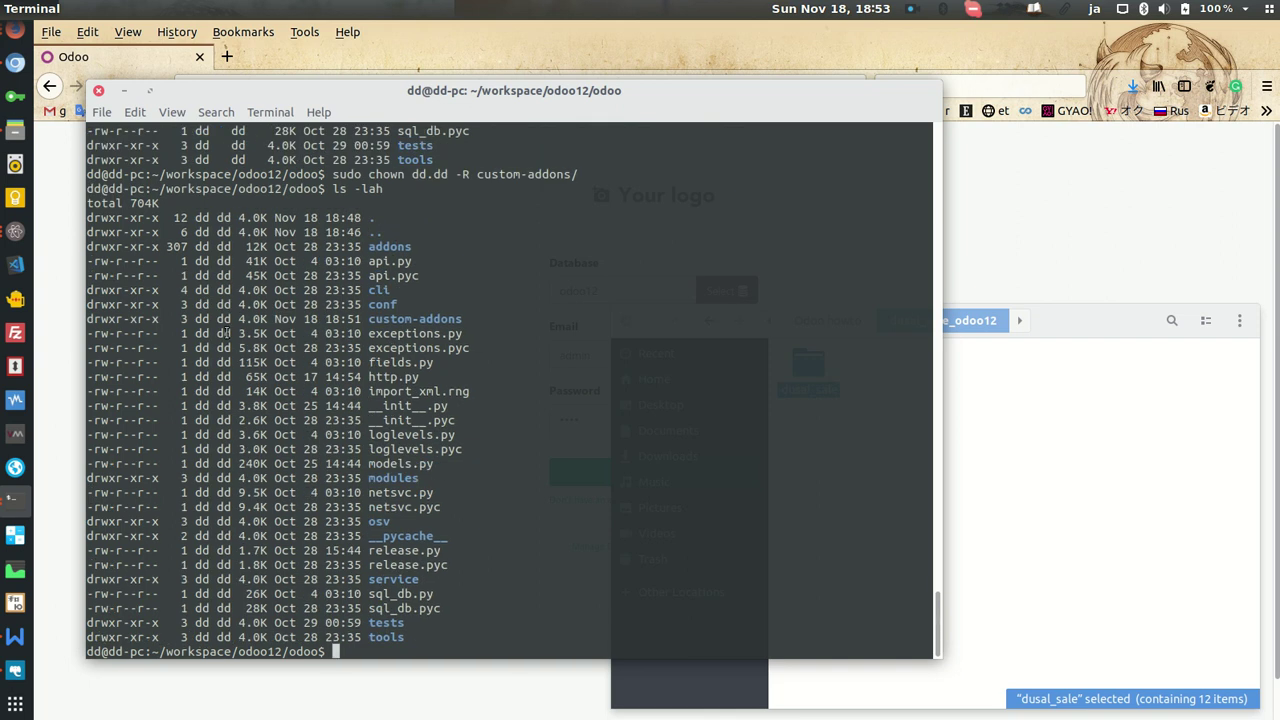
{"action": "type", "text": "ls -l"}
{"action": "type", "text": "ah cu"}
Confirm dusal_sale inside custom-addons is owned by dd with ls -lah
{"action": "key", "text": "Tab"}
{"action": "key", "text": "Return"}
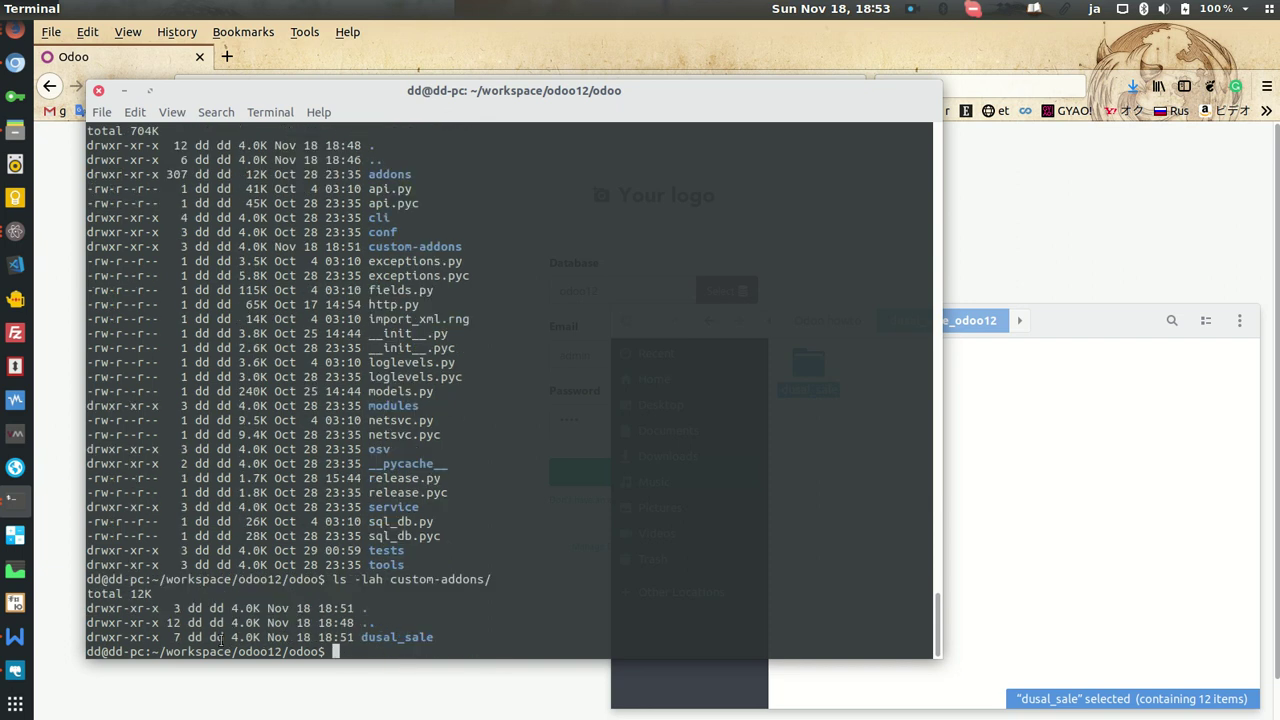
{"action": "left_click_drag", "start_coordinate": [221, 637], "coordinate": [86, 637]}
{"action": "left_click", "coordinate": [447, 631]}
Go up to the odoo12 folder and list its files
{"action": "type", "text": "cd "}
{"action": "type", "text": ".."}
{"action": "key", "text": "Return"}
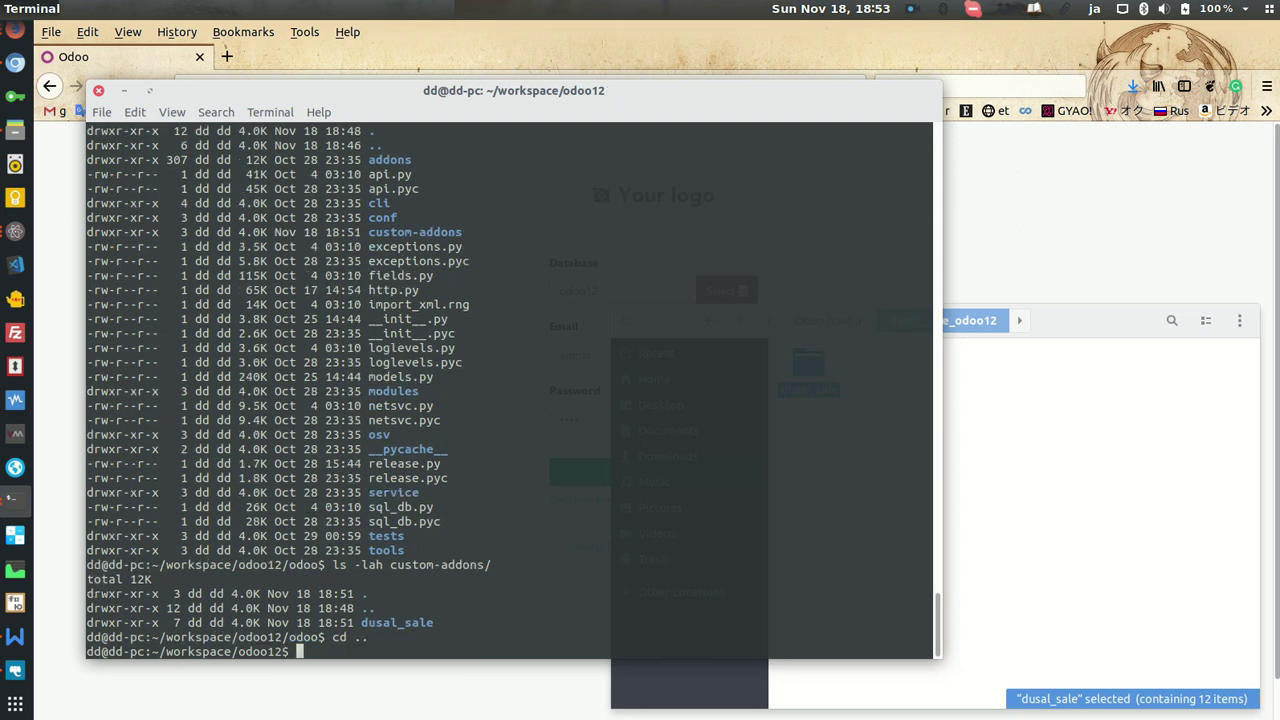
{"action": "type", "text": "ls"}
{"action": "key", "text": "Return"}
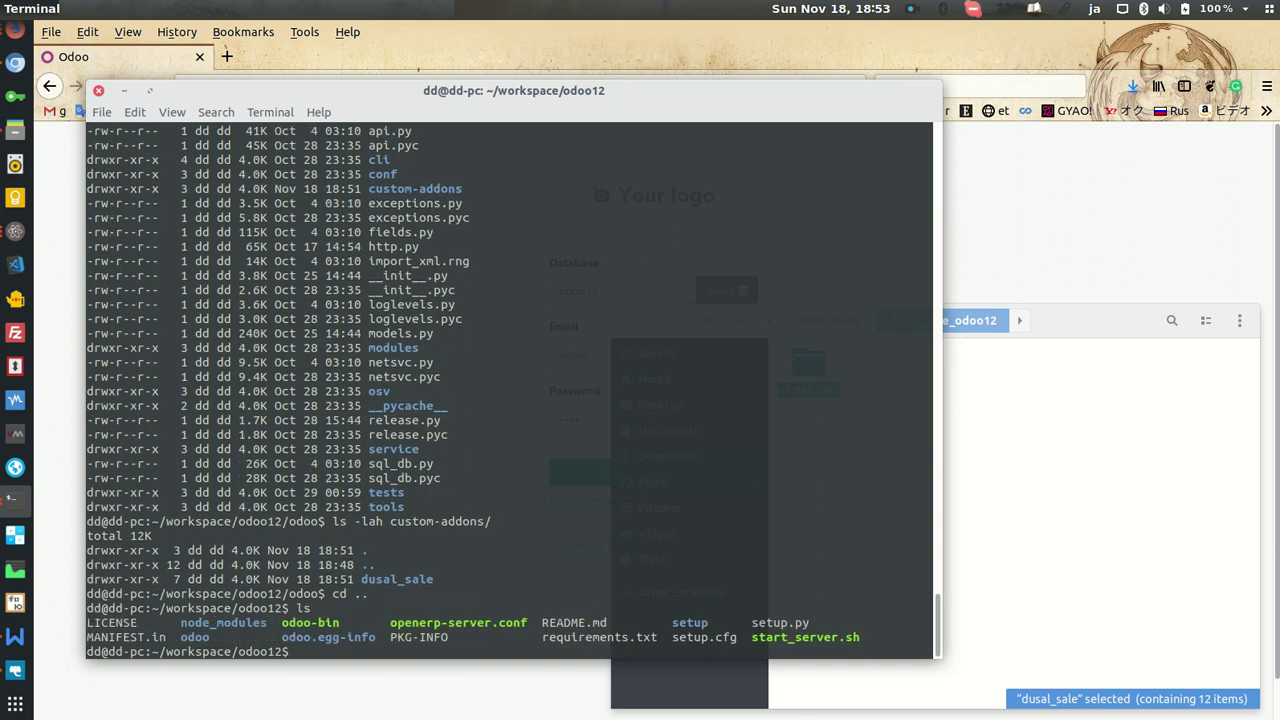
{"action": "type", "text": "vim "}
{"action": "type", "text": "oper"}
Open openerp-server.conf in vim, inspect the addons_path line, and quit without saving
{"action": "key", "text": "BackSpace"}
{"action": "key", "text": "BackSpace"}
{"action": "type", "text": "en"}
{"action": "key", "text": "Tab"}
{"action": "key", "text": "Return"}
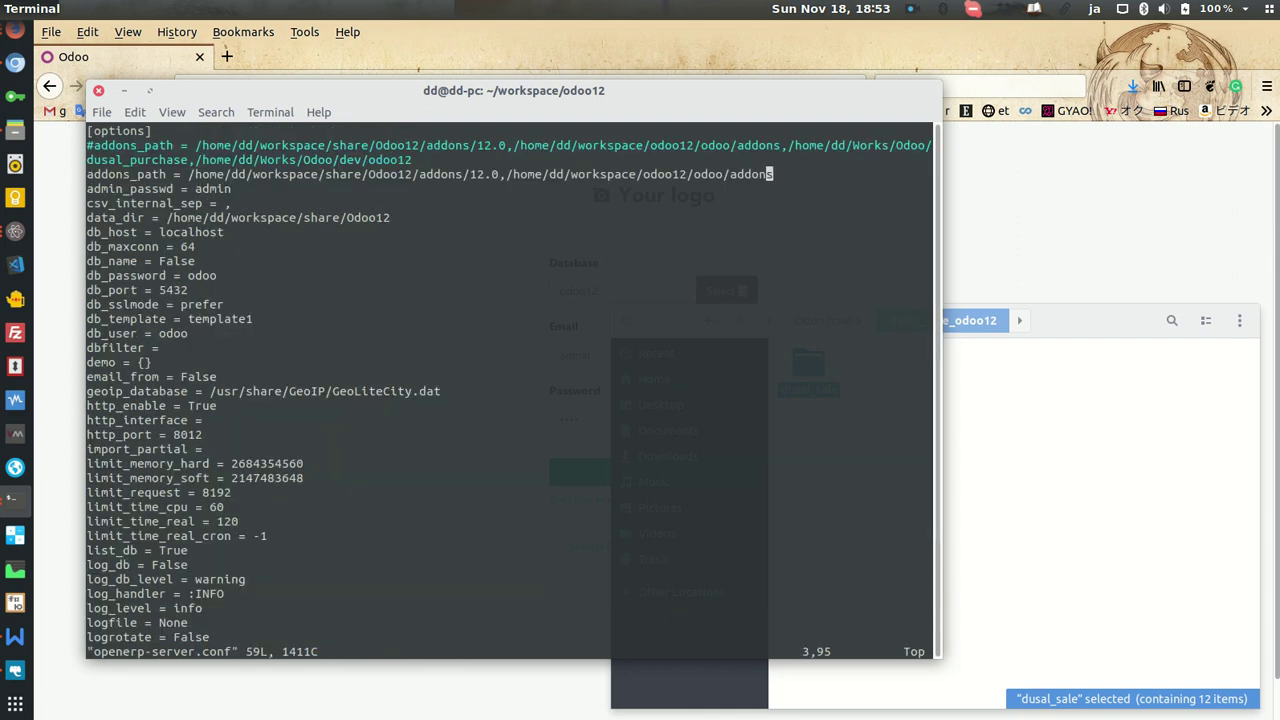
{"action": "left_click", "coordinate": [234, 188]}
{"action": "left_click", "coordinate": [240, 174]}
{"action": "key", "text": "Right"}
{"action": "key", "text": "Right"}
{"action": "key", "text": "Right"}
{"action": "key", "text": "Right"}
{"action": "key", "text": "Right"}
{"action": "key", "text": "Right"}
{"action": "key", "text": "Right"}
{"action": "key", "text": "Right"}
{"action": "key", "text": "Right"}
{"action": "key", "text": "Right"}
{"action": "key", "text": "Right"}
{"action": "key", "text": "Left"}
{"action": "key", "text": "Left"}
{"action": "key", "text": "Left"}
{"action": "key", "text": "Left"}
{"action": "key", "text": "Left"}
{"action": "key", "text": "Left"}
{"action": "key", "text": "Left"}
{"action": "key", "text": "Left"}
{"action": "key", "text": "Left"}
{"action": "key", "text": "Left"}
{"action": "key", "text": "Left"}
{"action": "key", "text": "Left"}
{"action": "key", "text": "Left"}
{"action": "type", "text": ":q"}
{"action": "key", "text": "Return"}
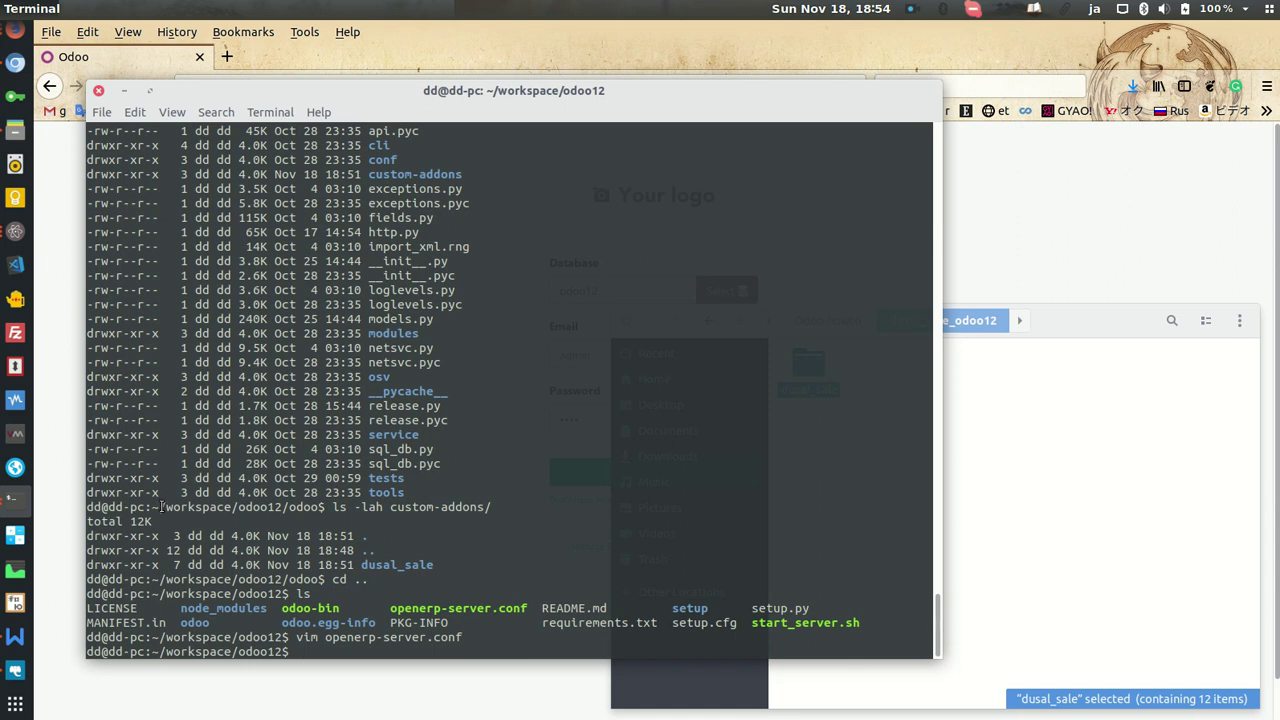
Copy the odoo folder path from the terminal and reopen openerp-server.conf
{"action": "left_click_drag", "start_coordinate": [153, 507], "coordinate": [491, 507]}
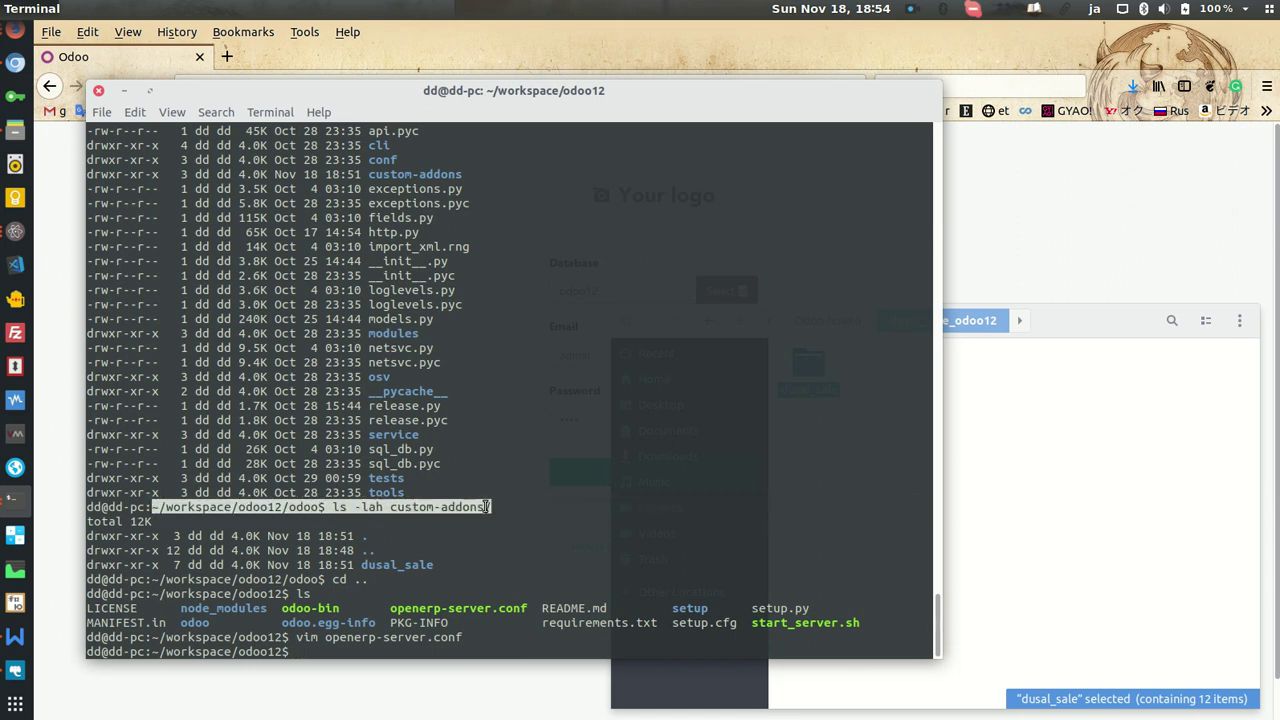
{"action": "right_click", "coordinate": [486, 507]}
{"action": "left_click", "coordinate": [532, 520]}
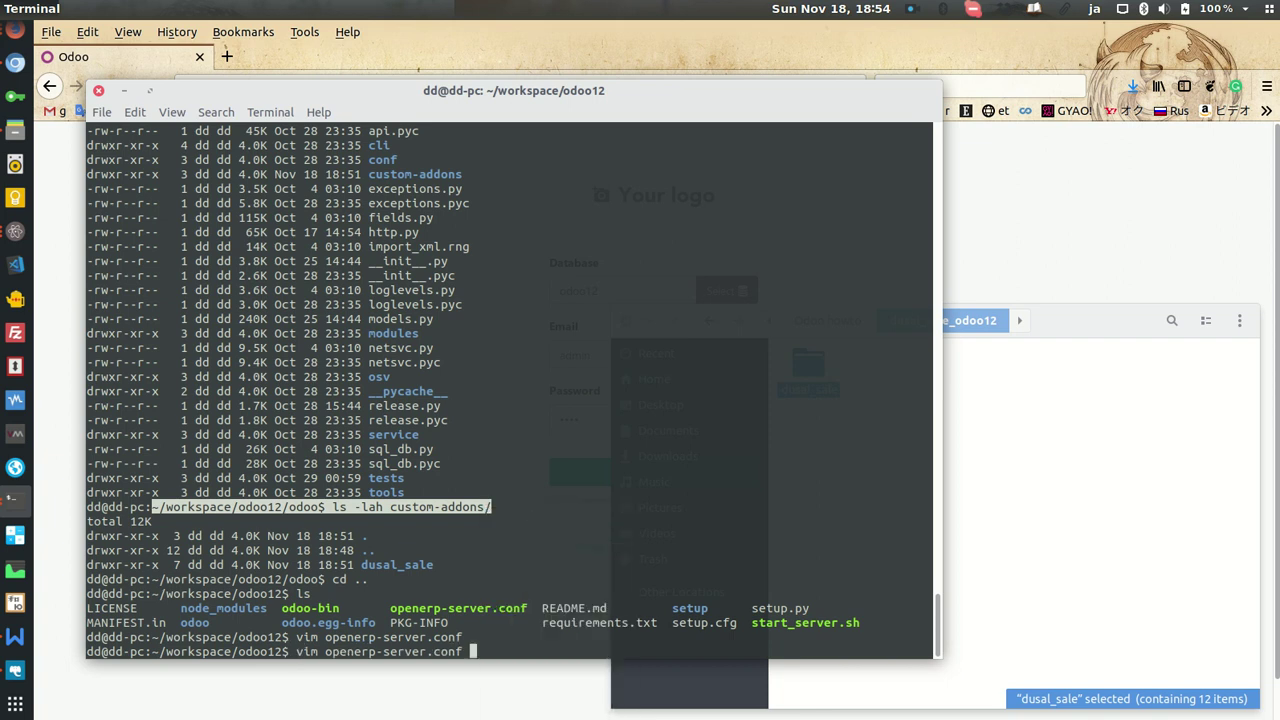
{"action": "key", "text": "Up"}
{"action": "key", "text": "Return"}
Insert /home/dd/.../odoo/custom-addons at the front of addons_path, fixing the pasted path
{"action": "key", "text": "ctrl+shift+v"}
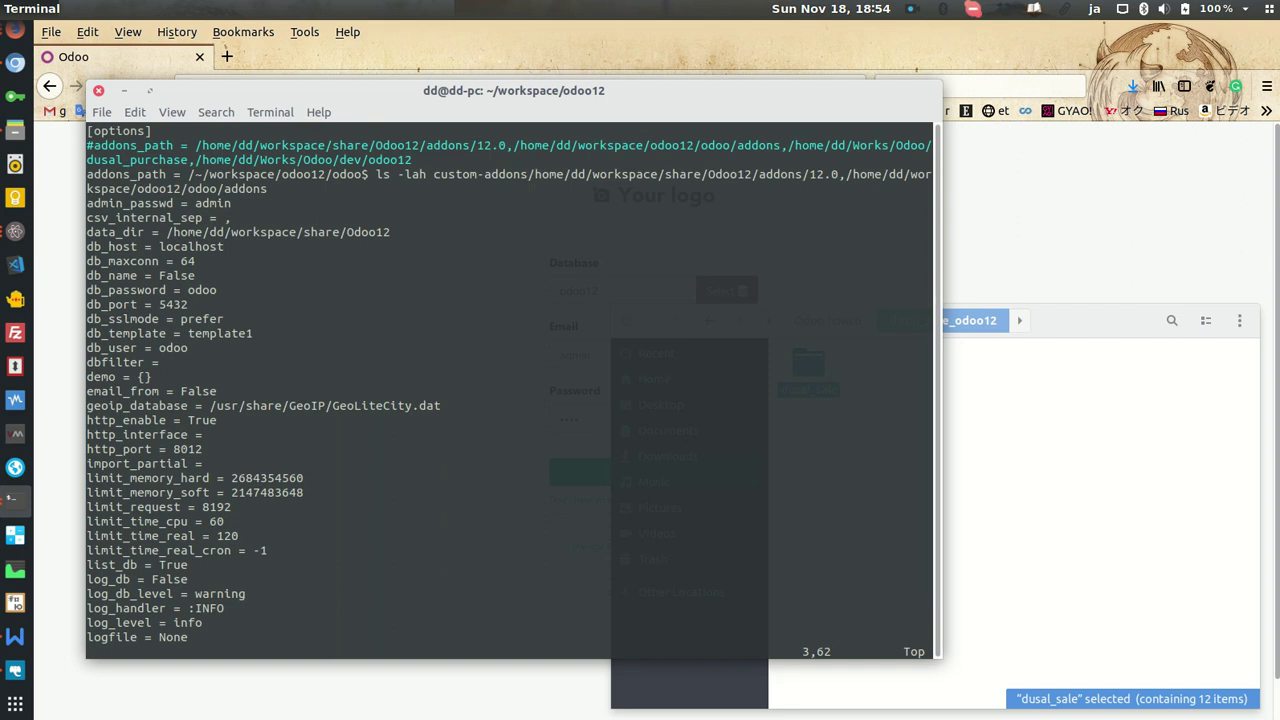
{"action": "key", "text": "Right"}
{"action": "type", "text": "i,"}
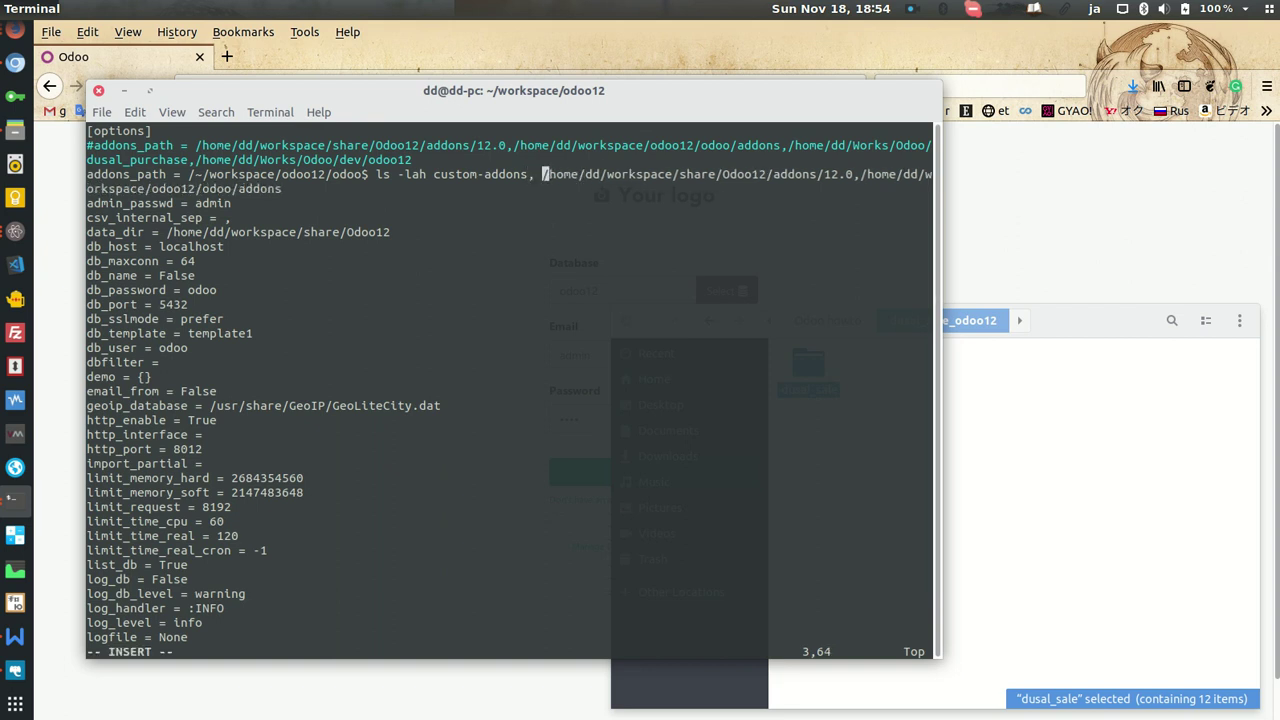
{"action": "key", "text": "BackSpace"}
{"action": "key", "text": "Left"}
{"action": "key", "text": "Left"}
{"action": "key", "text": "Left"}
{"action": "key", "text": "Left"}
{"action": "key", "text": "Left"}
{"action": "key", "text": "Left"}
{"action": "key", "text": "Left"}
{"action": "key", "text": "BackSpace"}
{"action": "key", "text": "BackSpace"}
{"action": "key", "text": "BackSpace"}
{"action": "key", "text": "BackSpace"}
{"action": "key", "text": "BackSpace"}
{"action": "key", "text": "BackSpace"}
{"action": "key", "text": "BackSpace"}
{"action": "key", "text": "BackSpace"}
{"action": "key", "text": "BackSpace"}
{"action": "type", "text": "/"}
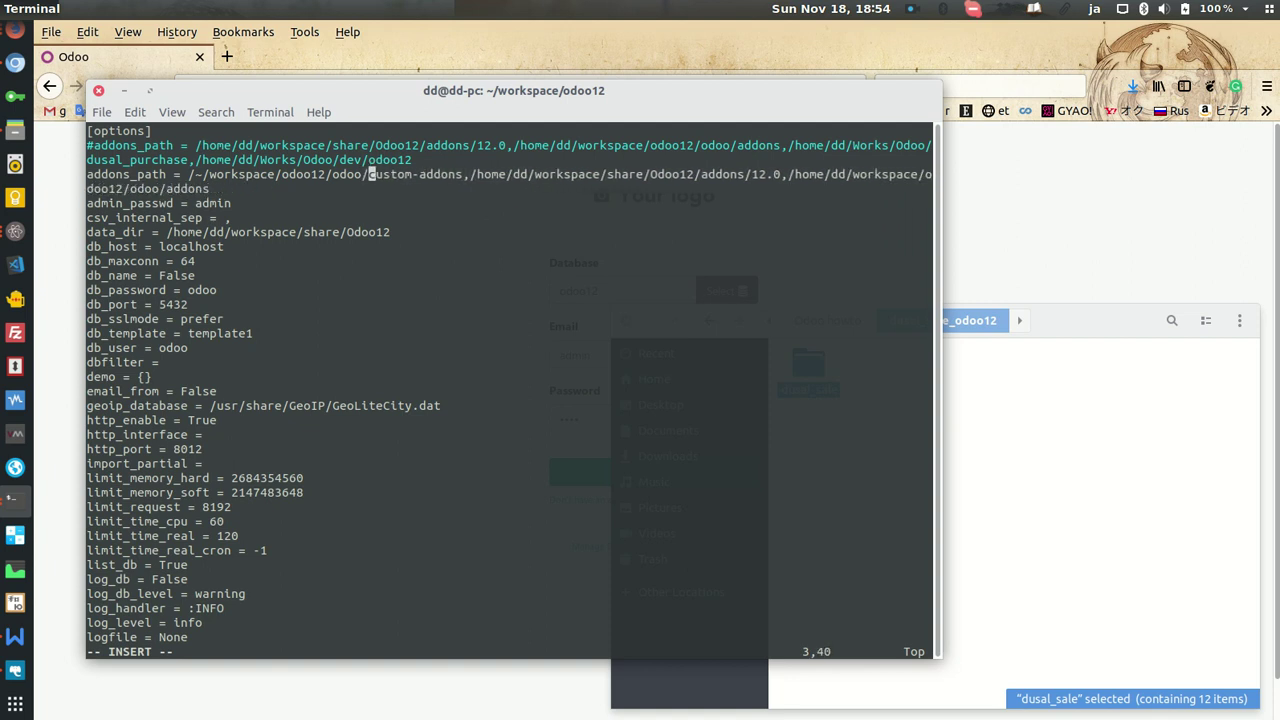
{"action": "key", "text": "Left"}
{"action": "key", "text": "Left"}
{"action": "key", "text": "Left"}
{"action": "key", "text": "Left"}
{"action": "key", "text": "Left"}
{"action": "key", "text": "Left"}
{"action": "key", "text": "Left"}
{"action": "key", "text": "Left"}
{"action": "key", "text": "BackSpace"}
{"action": "type", "text": "home/dd"}
{"action": "key", "text": "Right"}
{"action": "key", "text": "Right"}
{"action": "key", "text": "Right"}
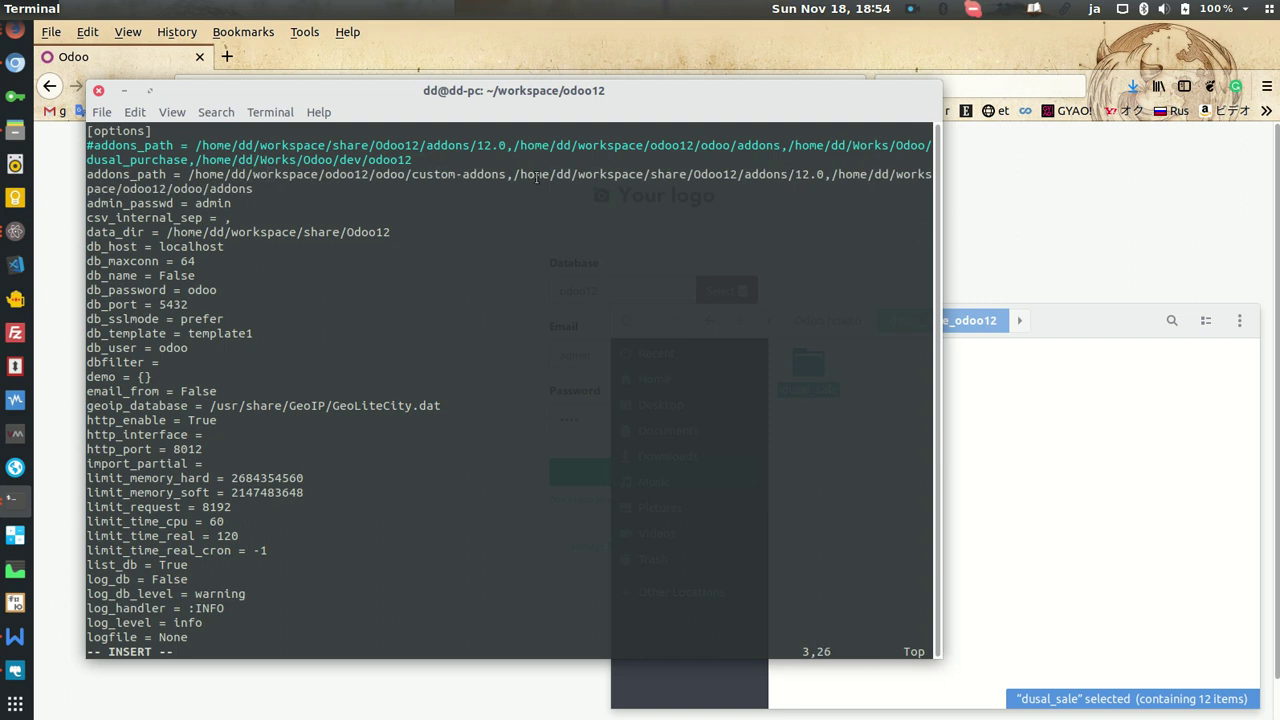
Review the new addons_path entry and save the file with :wq
{"action": "left_click_drag", "start_coordinate": [513, 174], "coordinate": [186, 174]}
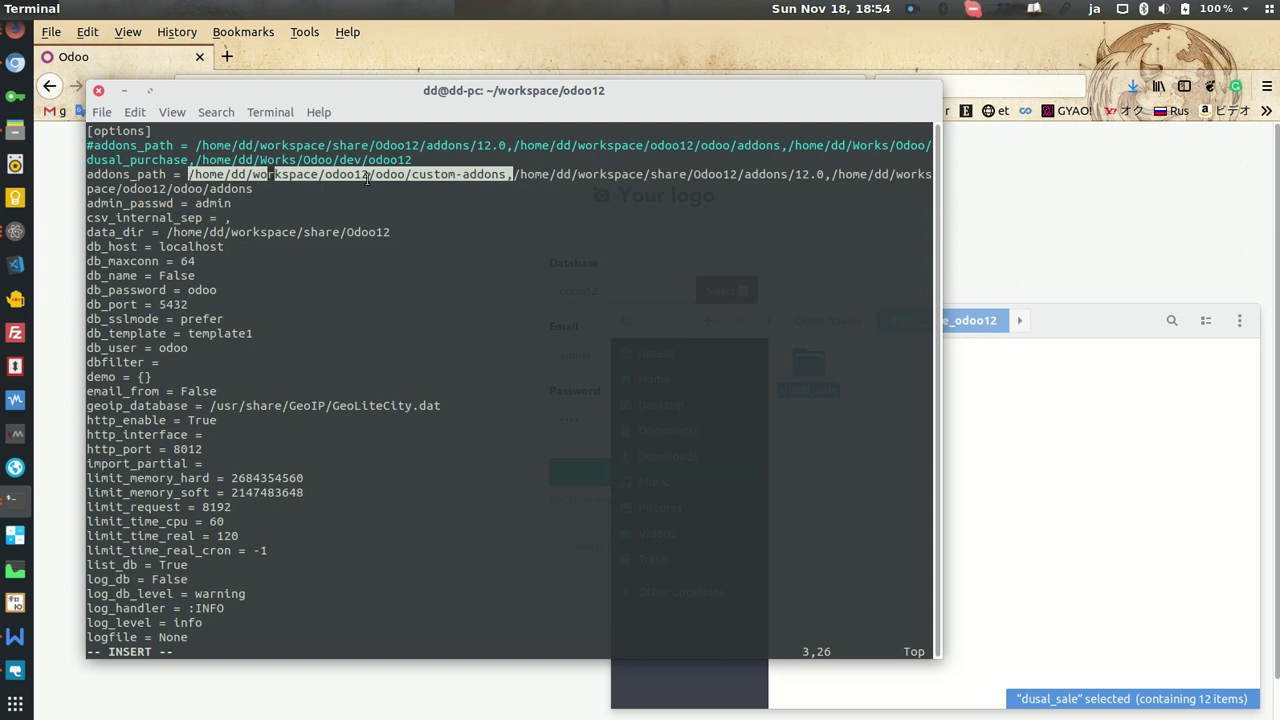
{"action": "left_click", "coordinate": [268, 176]}
{"action": "key", "text": "Escape"}
{"action": "type", "text": ":wq"}
{"action": "key", "text": "Return"}
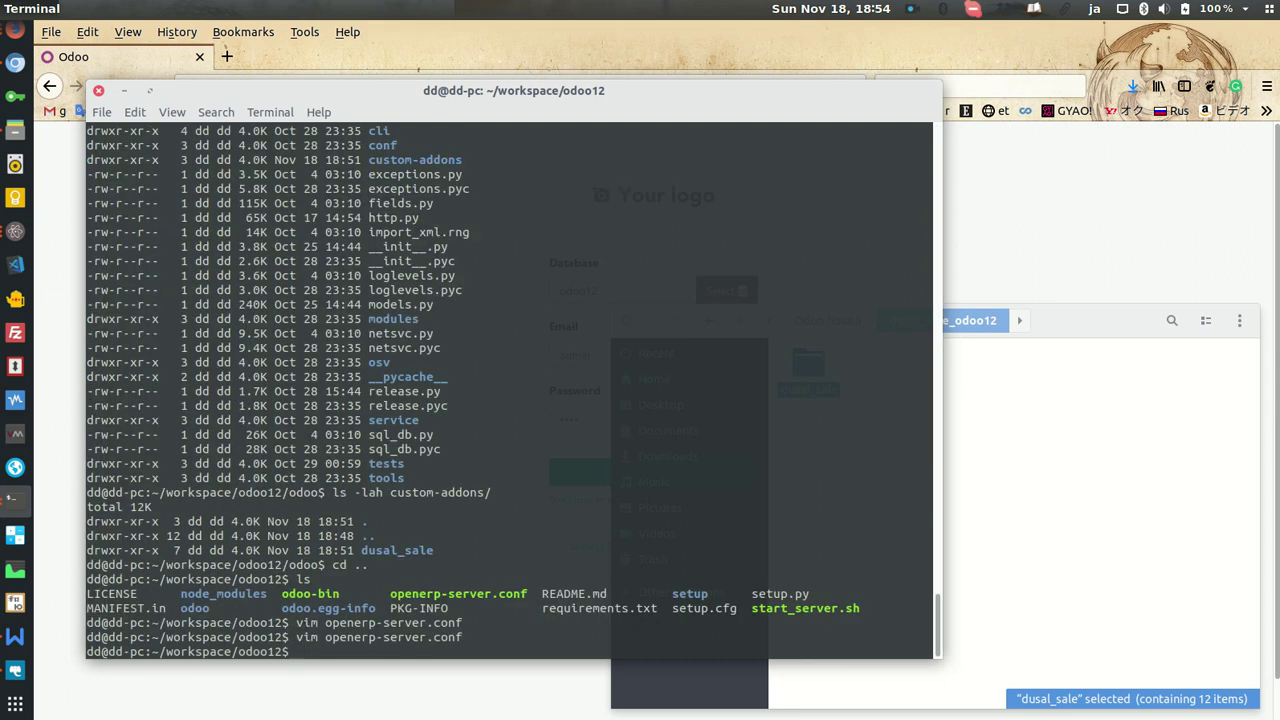
Start the Odoo server with ./start_server.sh and confirm custom-addons appears among its addons paths
{"action": "type", "text": "./st"}
{"action": "key", "text": "Tab"}
{"action": "key", "text": "Return"}
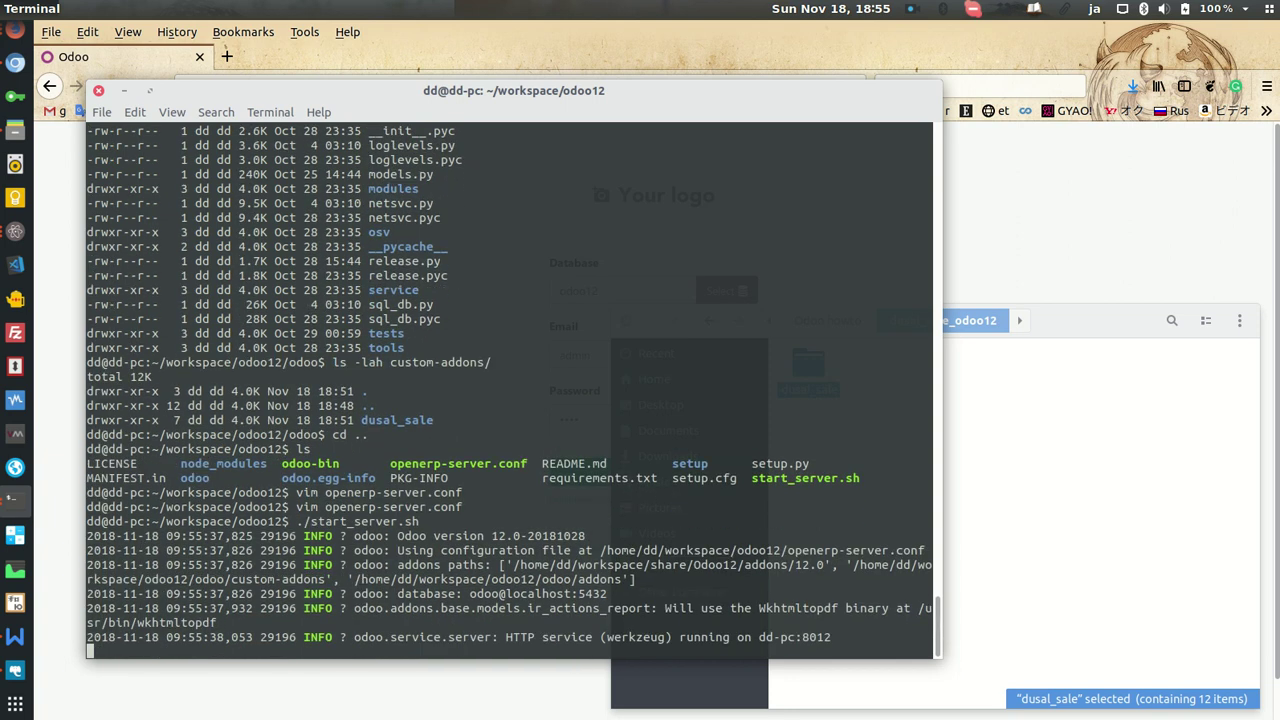
{"action": "mouse_move", "coordinate": [511, 564]}
{"action": "left_mouse_down"}
{"action": "mouse_move", "coordinate": [826, 565]}
{"action": "mouse_move", "coordinate": [806, 584]}
{"action": "left_mouse_up"}
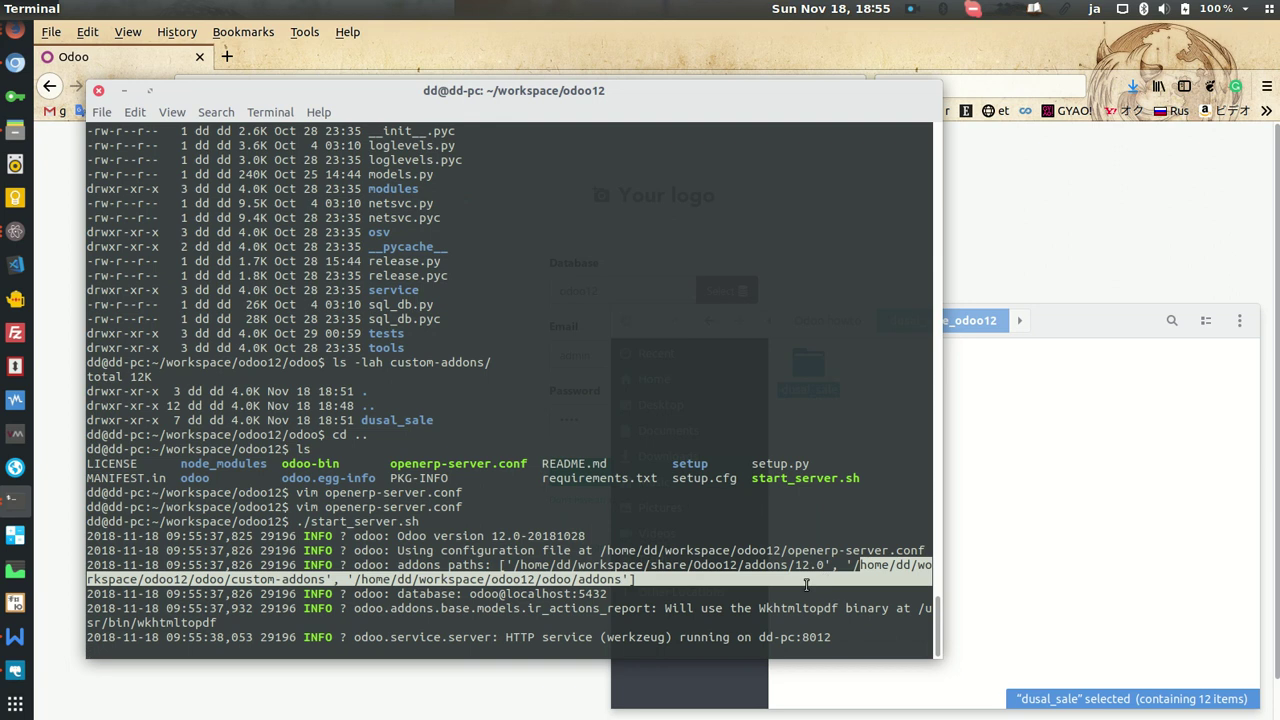
{"action": "left_click", "coordinate": [300, 586]}
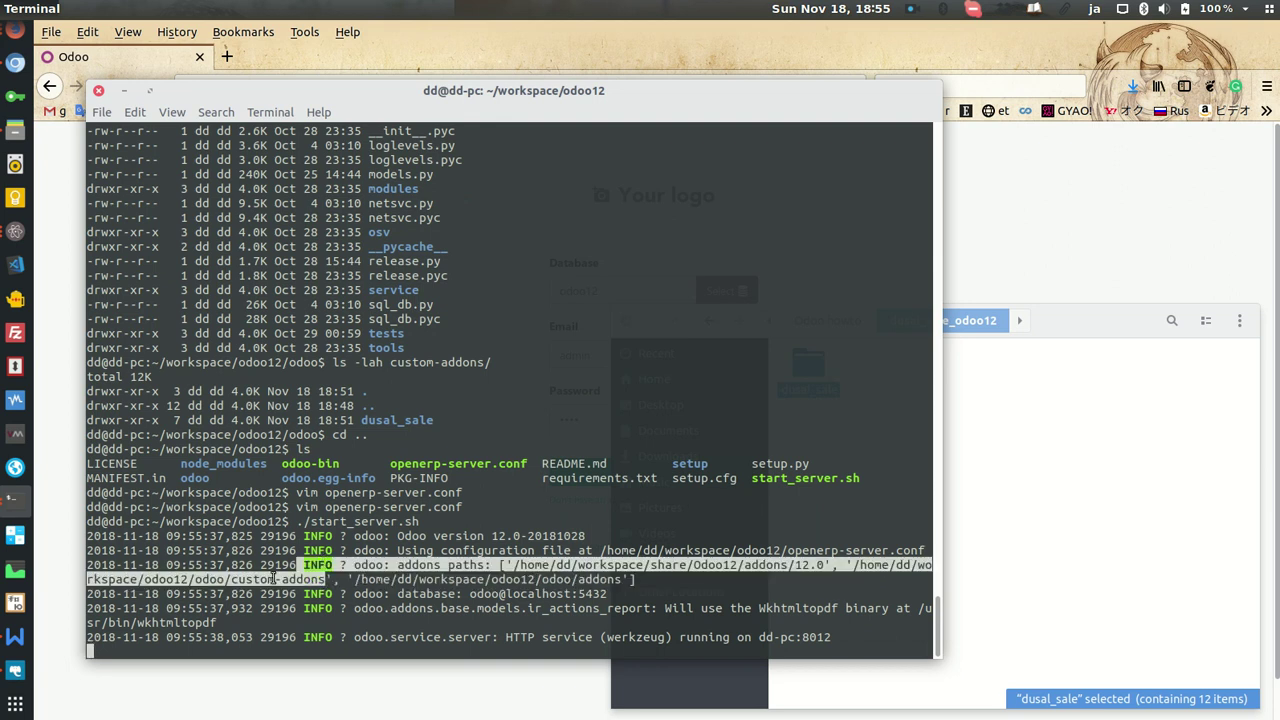
{"action": "double_click", "coordinate": [890, 566]}
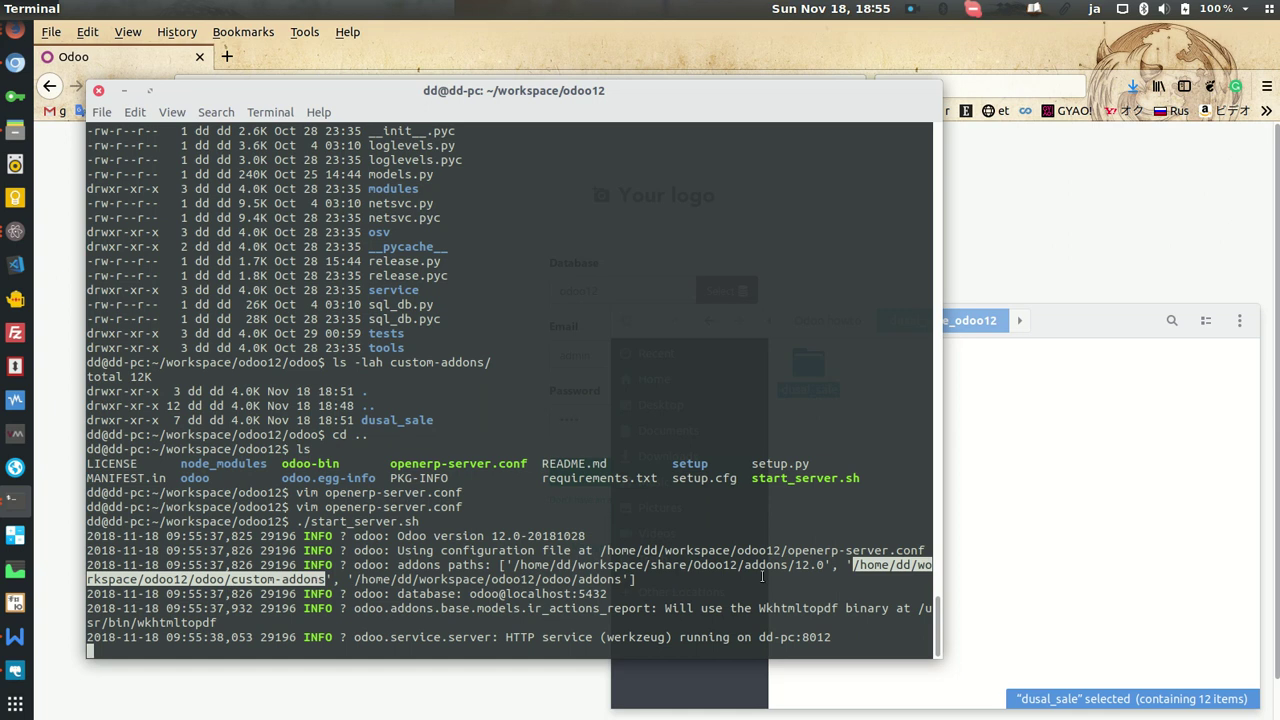
Reload the Odoo login page in Firefox and log into the odoo12 database
{"action": "left_click", "coordinate": [1174, 162]}
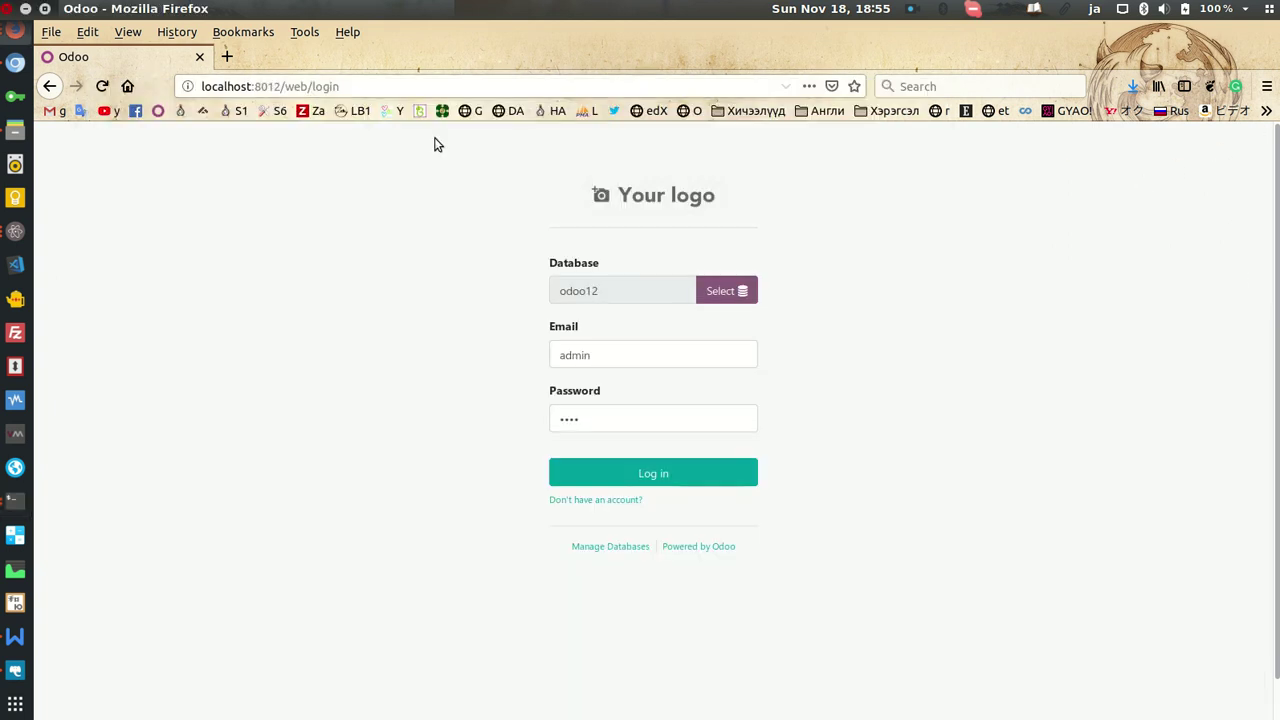
{"action": "left_click", "coordinate": [101, 86]}
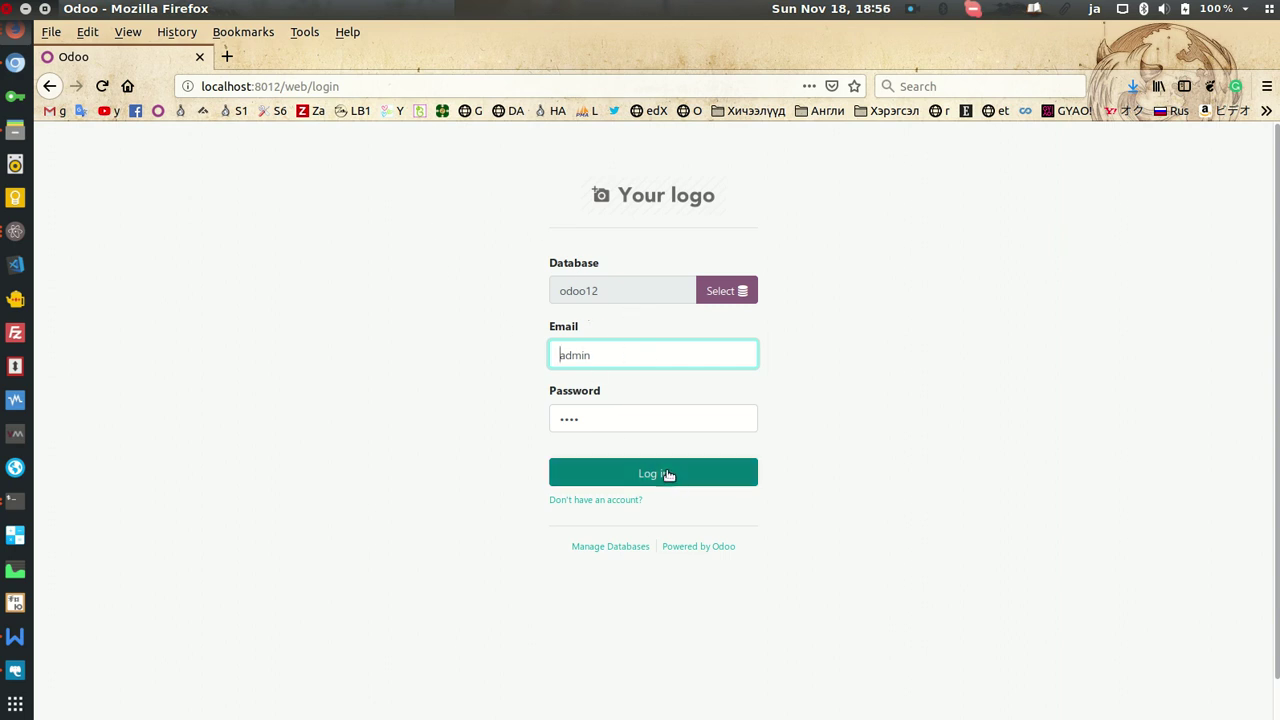
{"action": "left_click", "coordinate": [590, 473]}
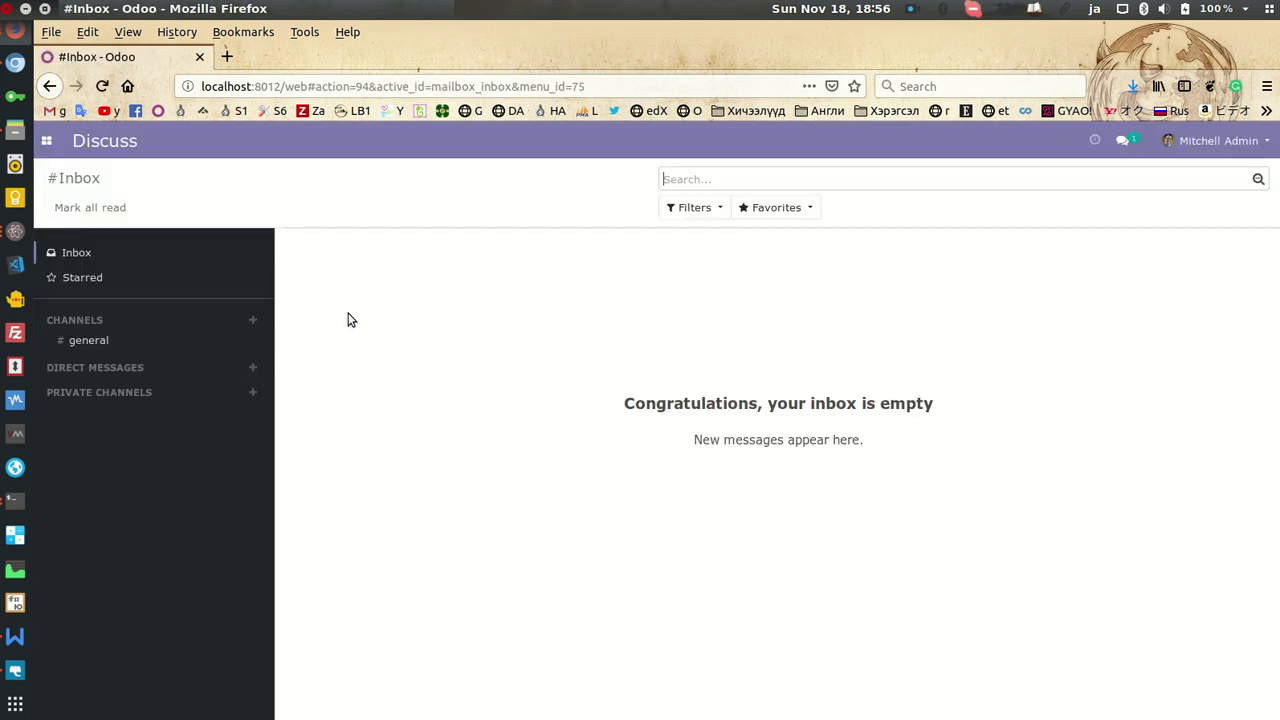
Activate developer mode from the Settings dashboard
{"action": "left_click", "coordinate": [47, 143]}
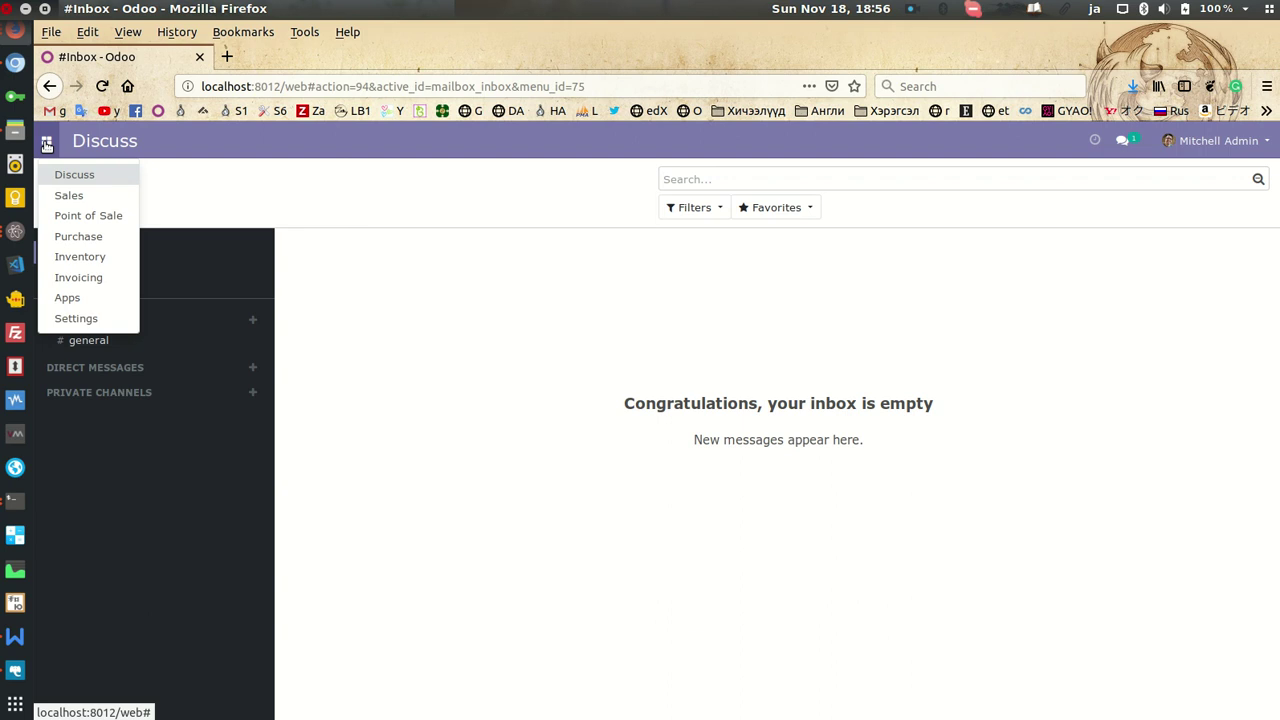
{"action": "left_click", "coordinate": [80, 318]}
{"action": "left_click", "coordinate": [1200, 410]}
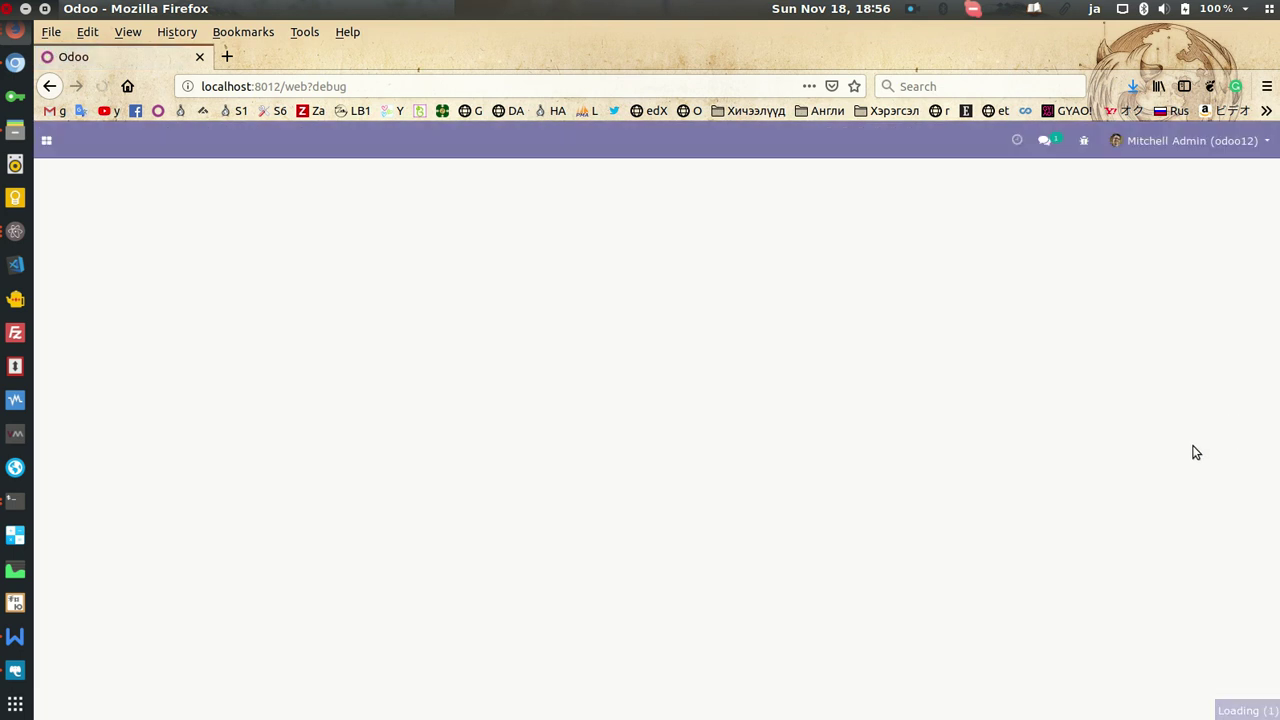
{"action": "left_click", "coordinate": [46, 140]}
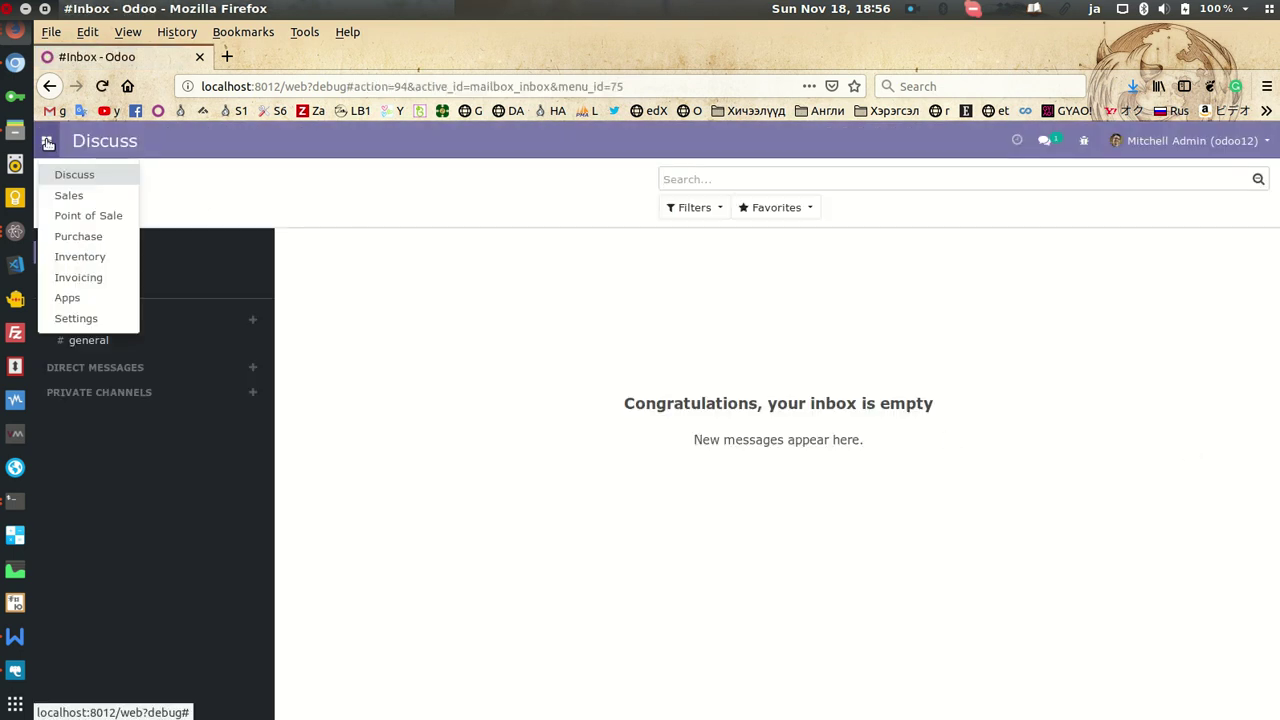
Update the Apps module list and confirm the refresh
{"action": "left_click", "coordinate": [62, 299]}
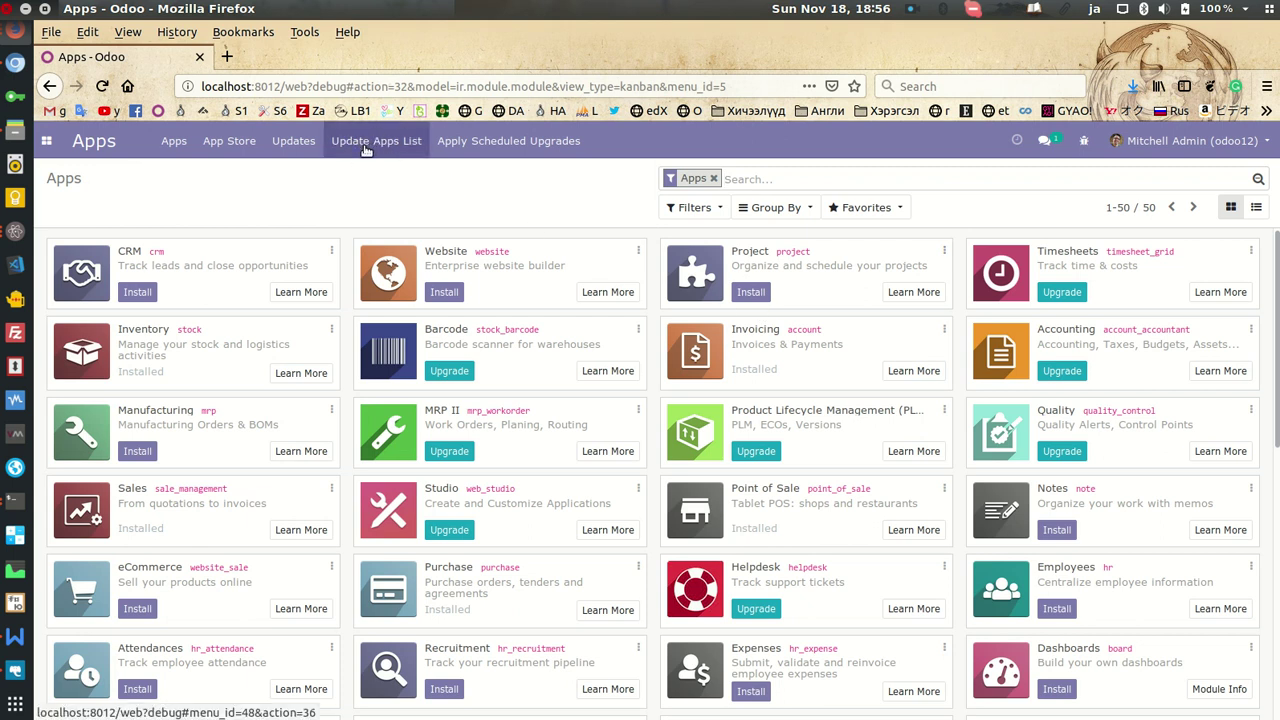
{"action": "left_click", "coordinate": [376, 141]}
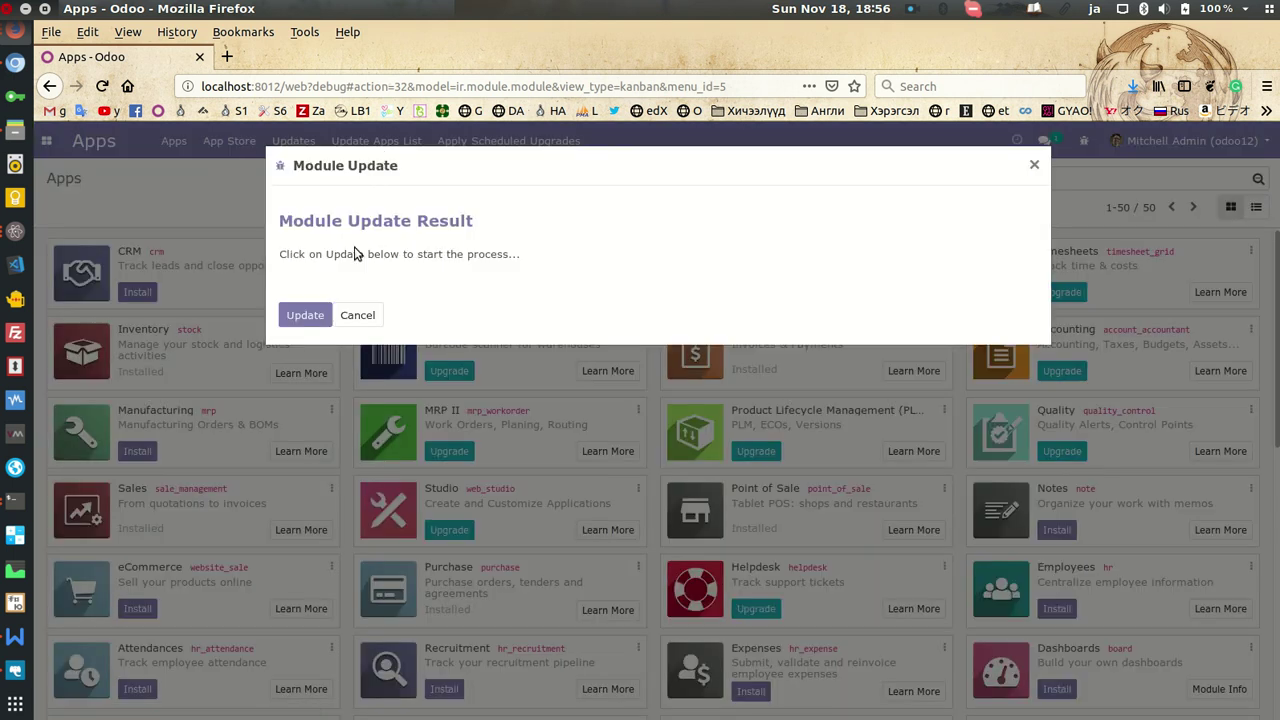
{"action": "left_click", "coordinate": [306, 316]}
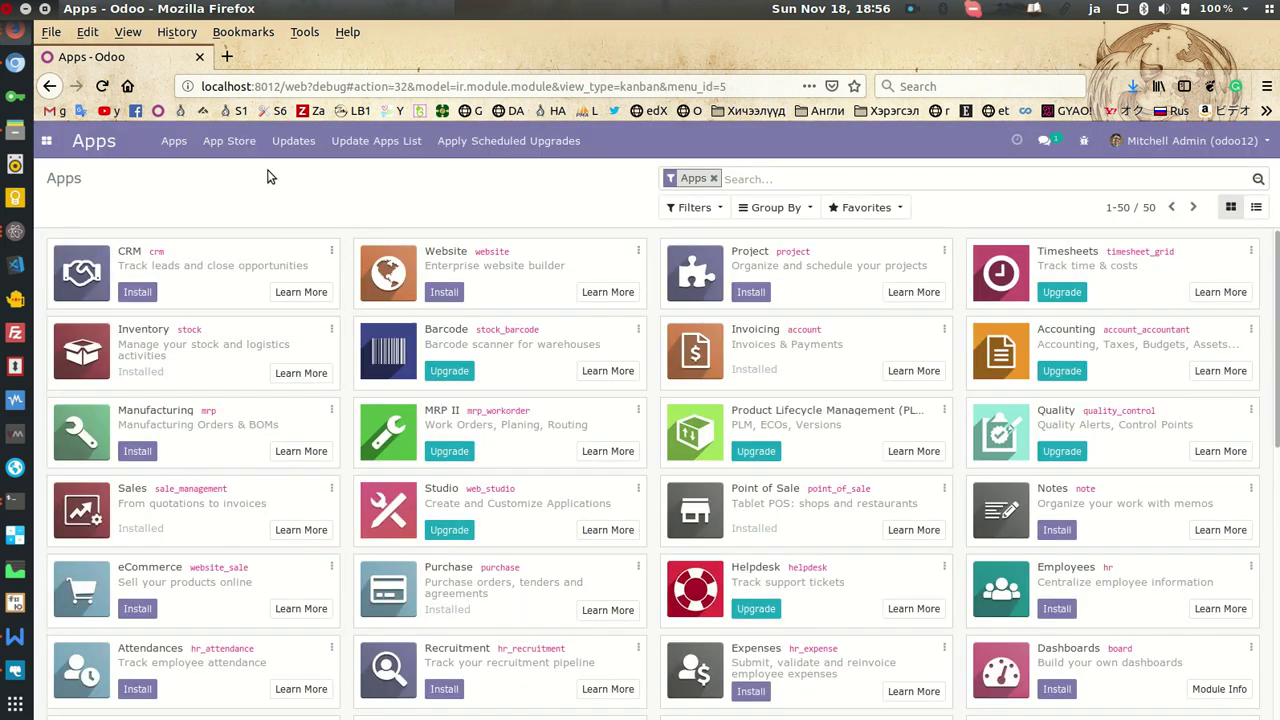
Remove the Apps filter and search the modules for 'dusal'
{"action": "left_click", "coordinate": [172, 142]}
{"action": "left_click", "coordinate": [713, 178]}
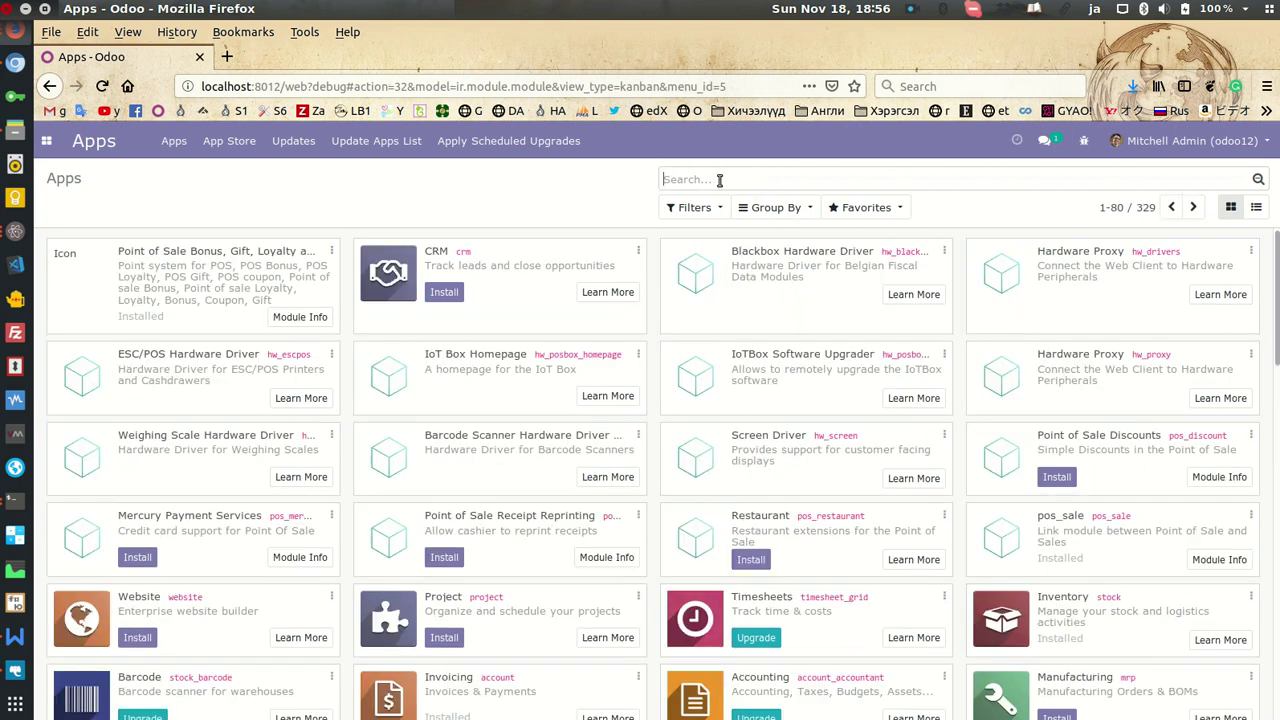
{"action": "type", "text": "dusal"}
{"action": "key", "text": "Return"}
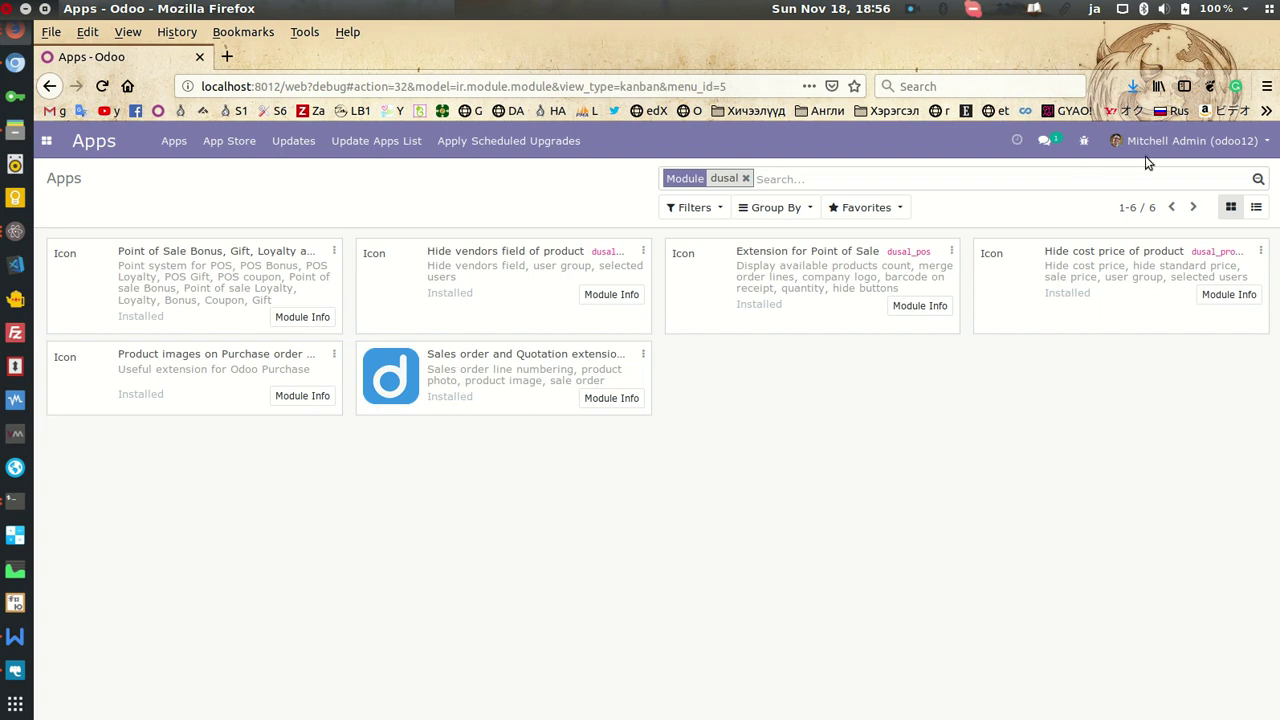
Log out of odoo12 and go to database management
{"action": "left_click", "coordinate": [1247, 141]}
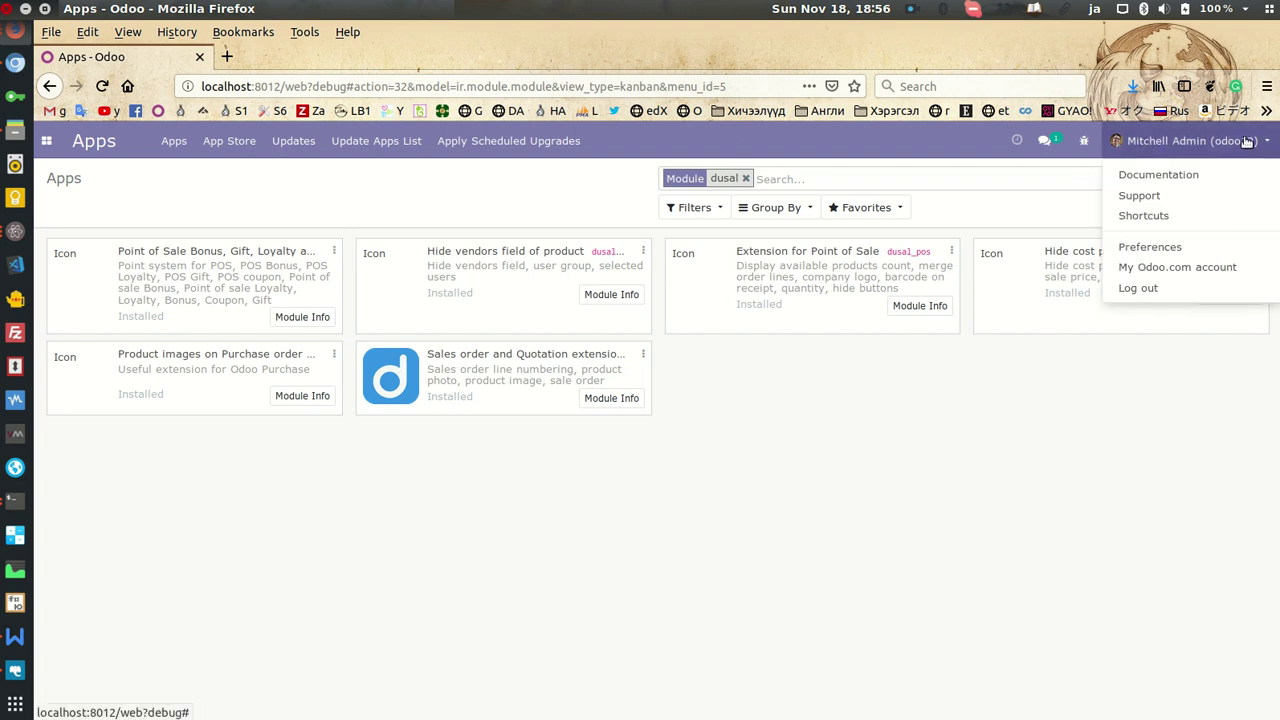
{"action": "left_click", "coordinate": [1180, 290]}
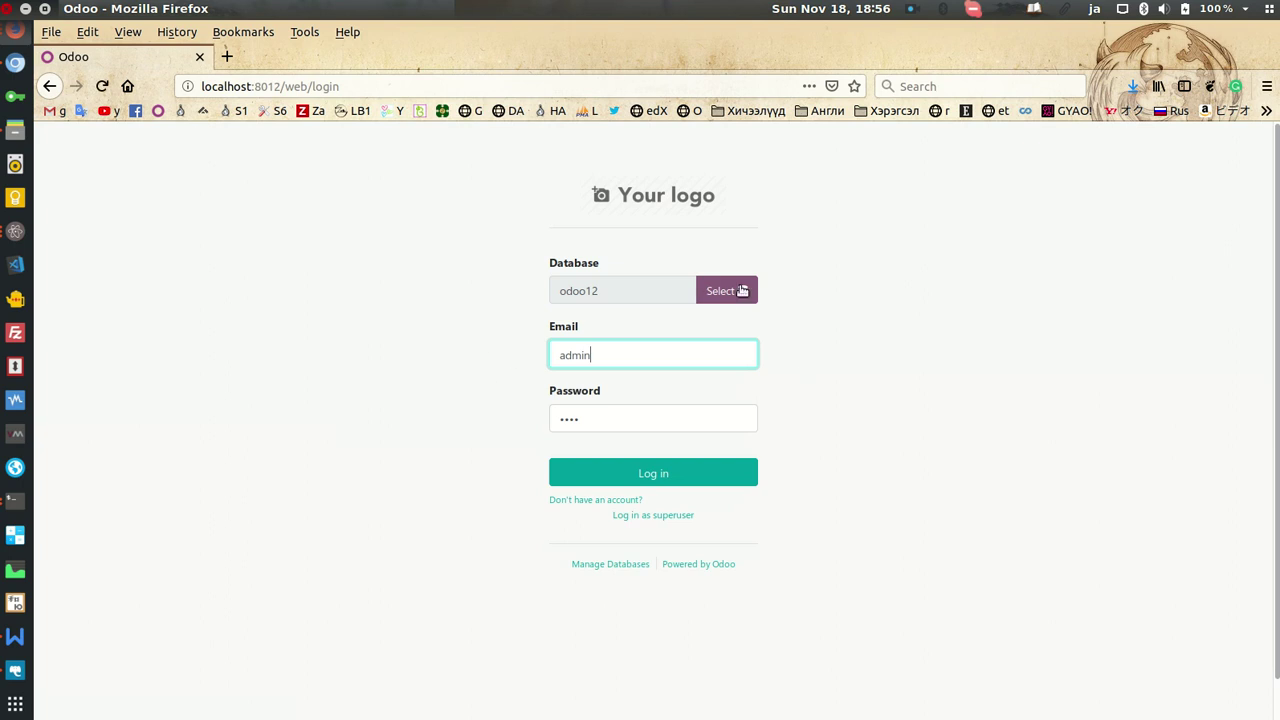
{"action": "left_click", "coordinate": [625, 566]}
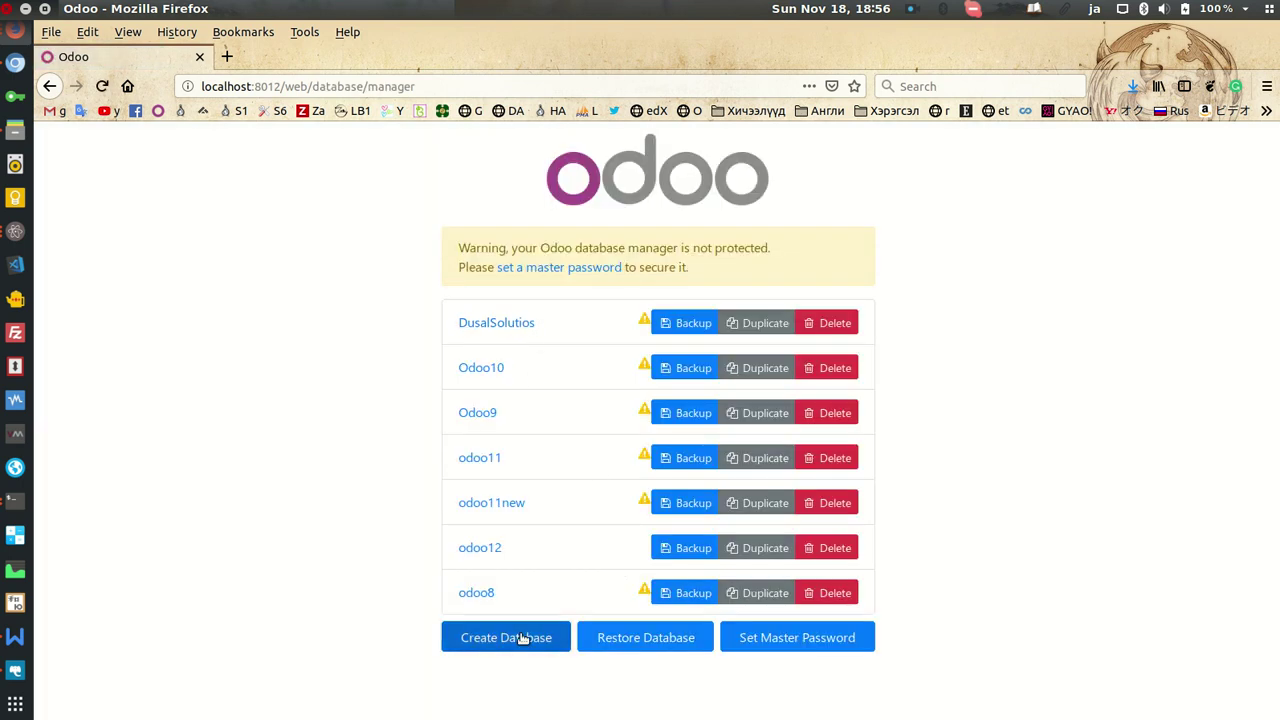
Create the database 'odoo12demo' with demo data included
{"action": "left_click", "coordinate": [520, 633]}
{"action": "left_click", "coordinate": [676, 245]}
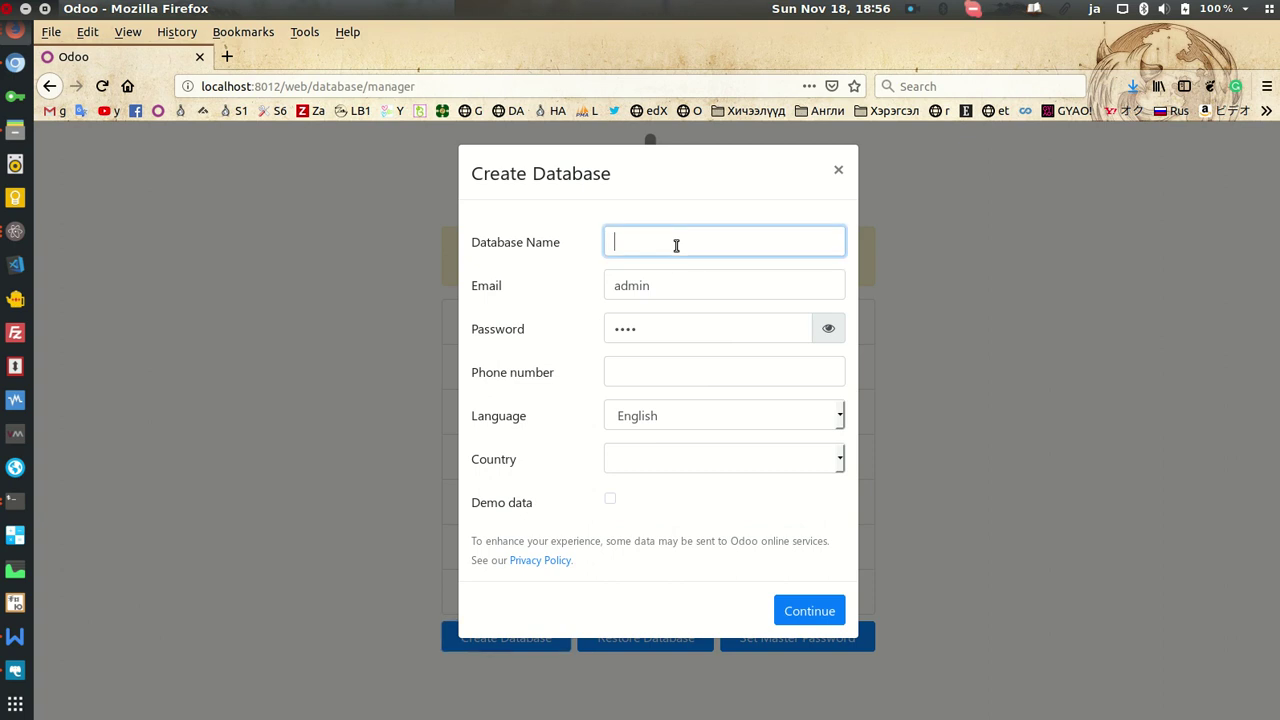
{"action": "type", "text": "odoo12d"}
{"action": "type", "text": "emo"}
{"action": "left_click", "coordinate": [684, 375]}
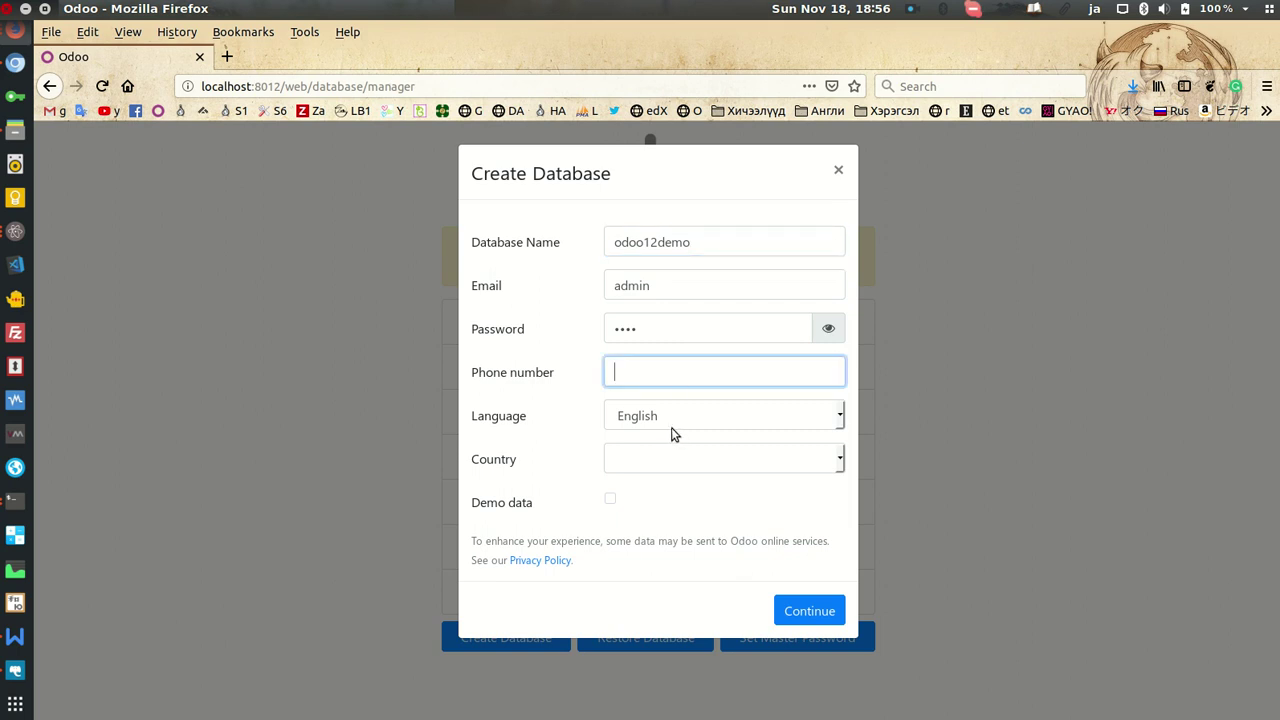
{"action": "left_click", "coordinate": [612, 499]}
{"action": "left_click", "coordinate": [807, 610]}
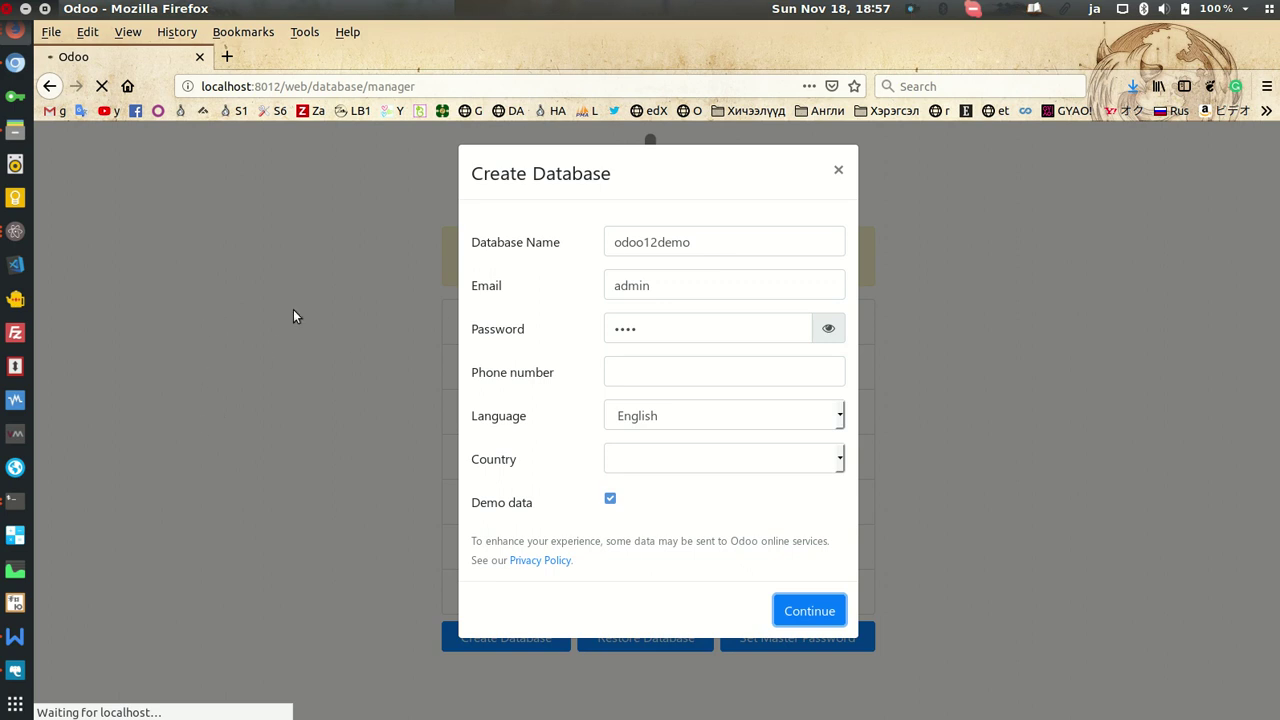
{"action": "left_click", "coordinate": [912, 9]}
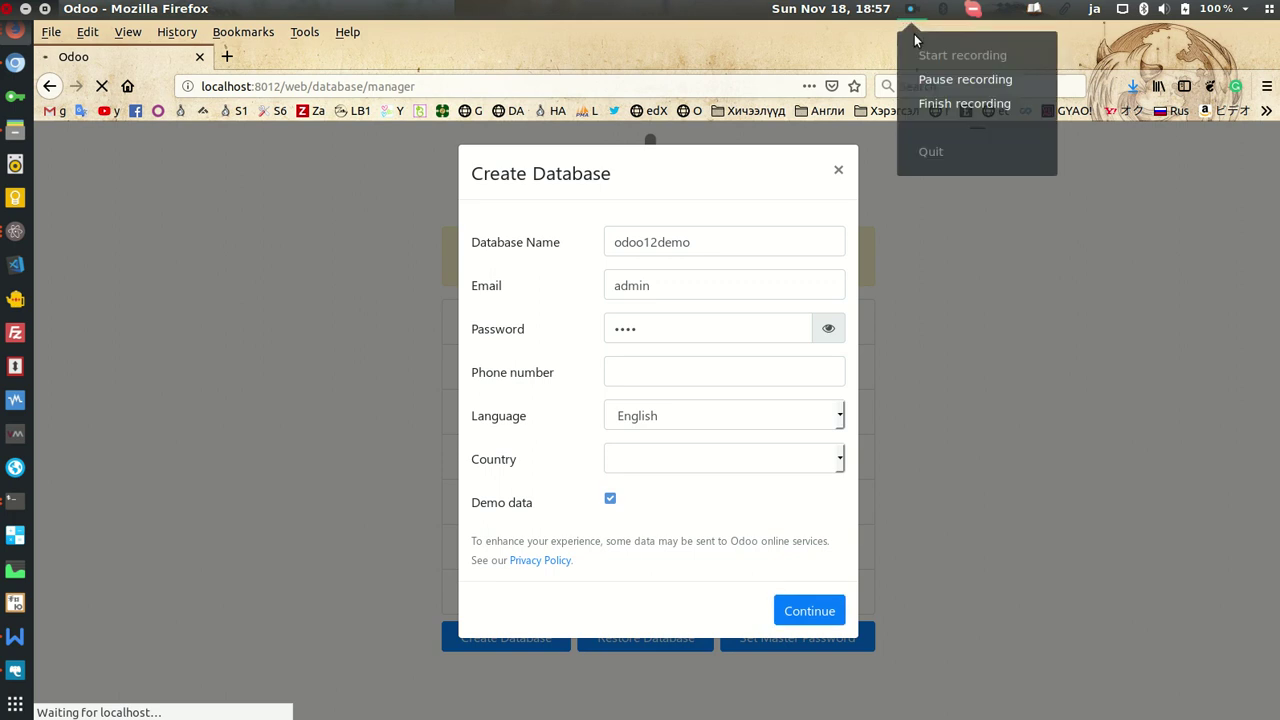
{"action": "left_click", "coordinate": [965, 80]}
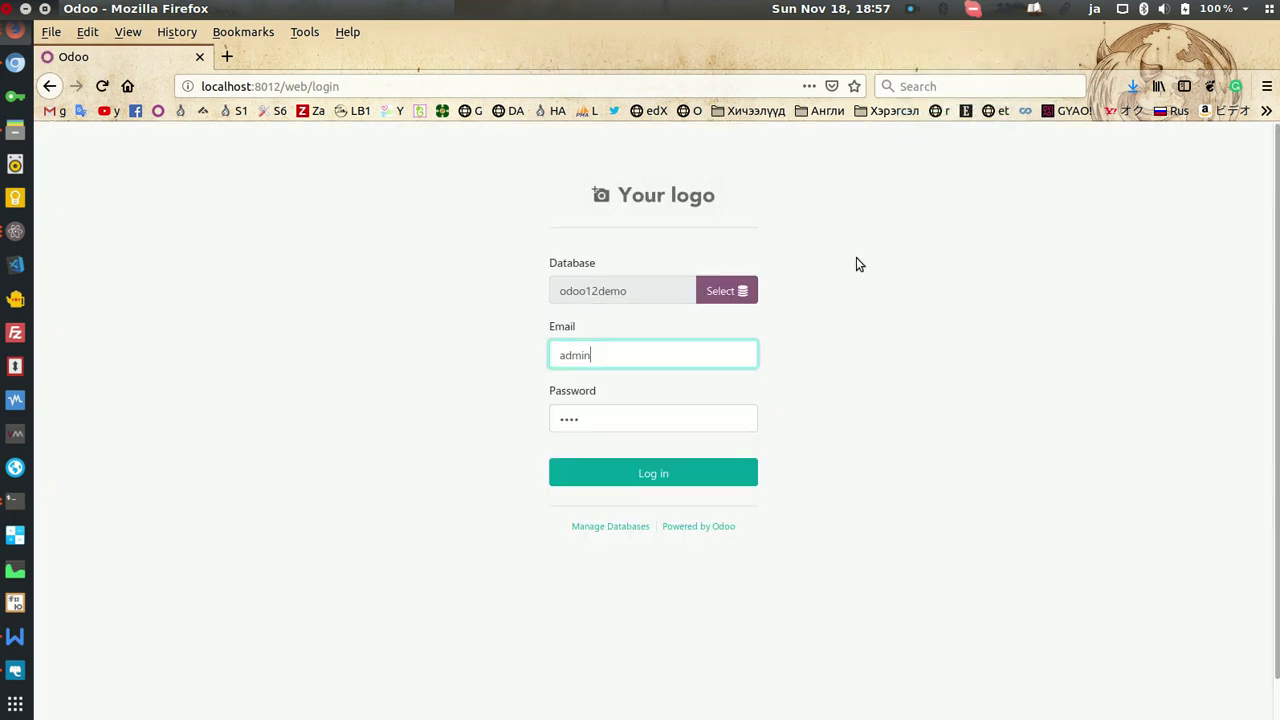
Log into odoo12demo, enable developer mode in Settings, and update the Apps list
{"action": "left_click", "coordinate": [639, 475]}
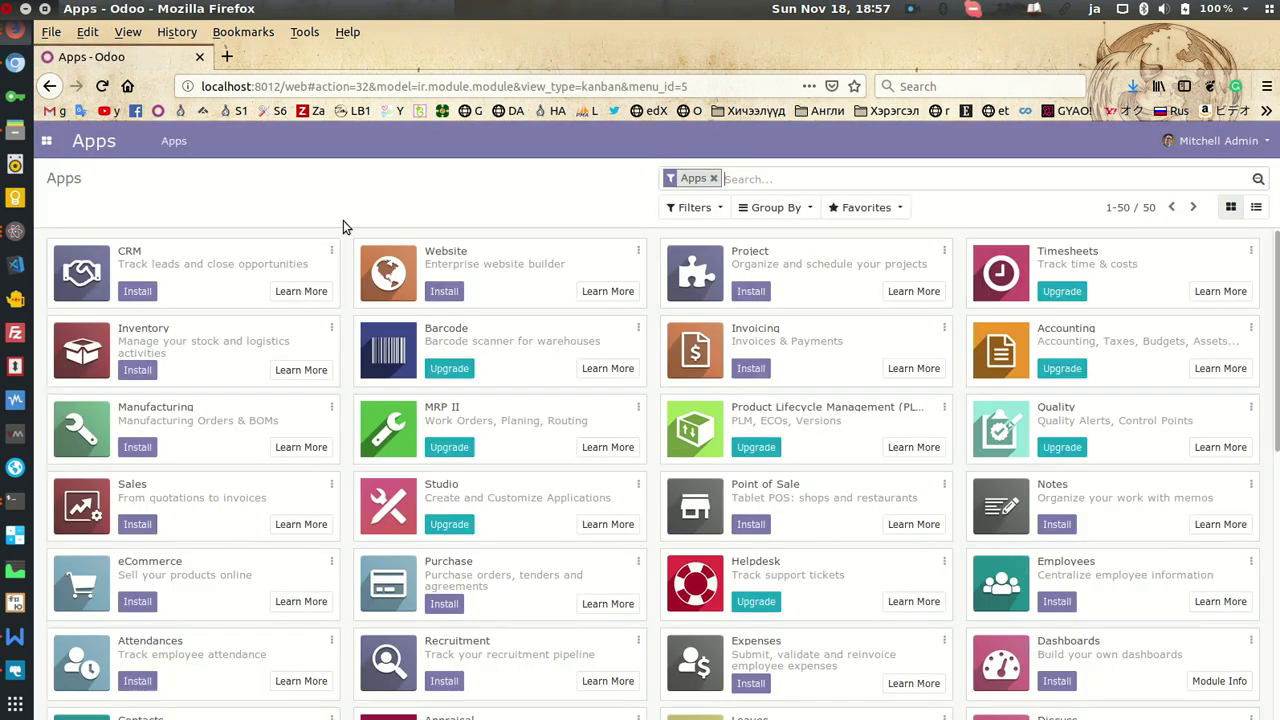
{"action": "left_click", "coordinate": [46, 140]}
{"action": "left_click", "coordinate": [75, 195]}
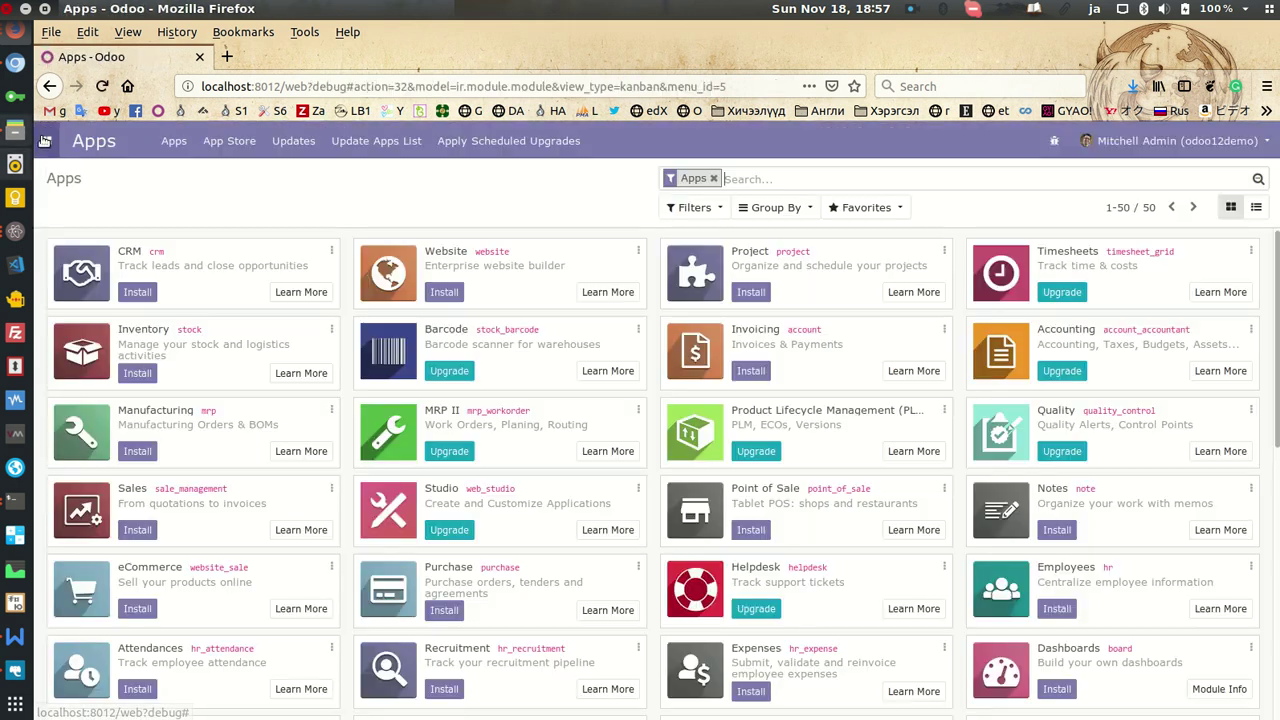
{"action": "left_click", "coordinate": [390, 141]}
{"action": "left_click", "coordinate": [298, 313]}
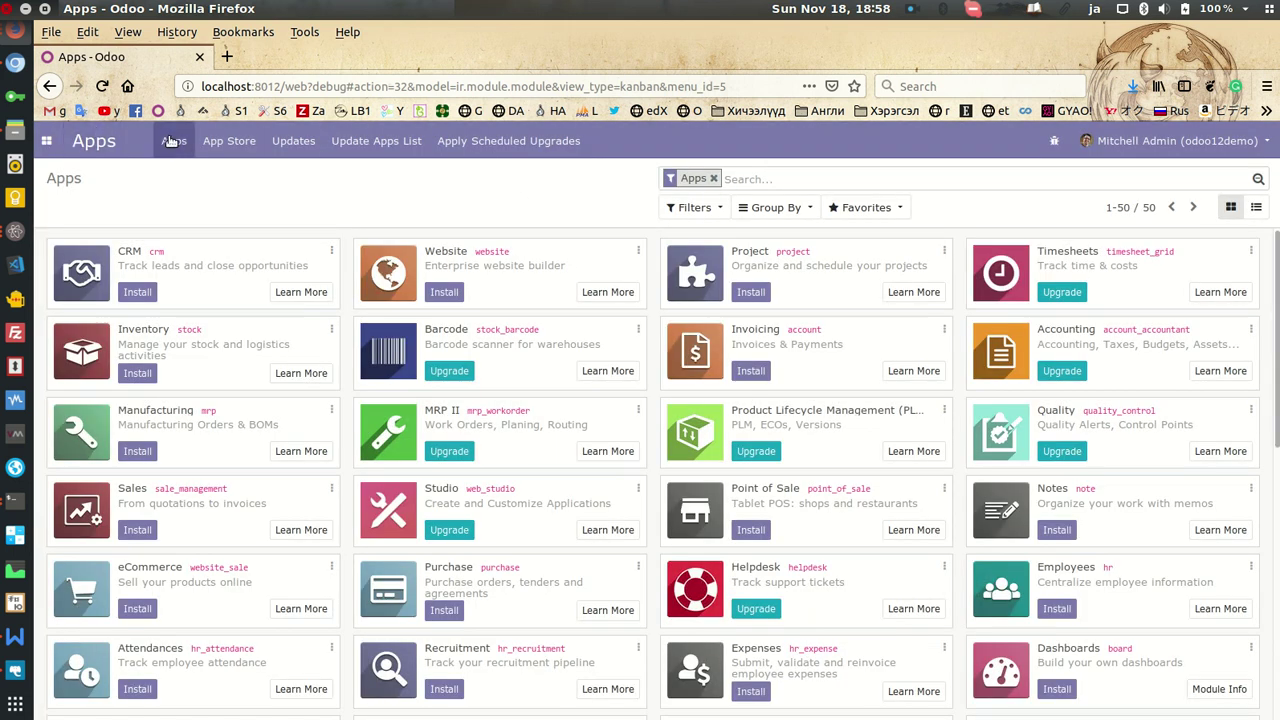
Find the dusal Sales order and Quotation extension and install it
{"action": "left_click", "coordinate": [714, 178]}
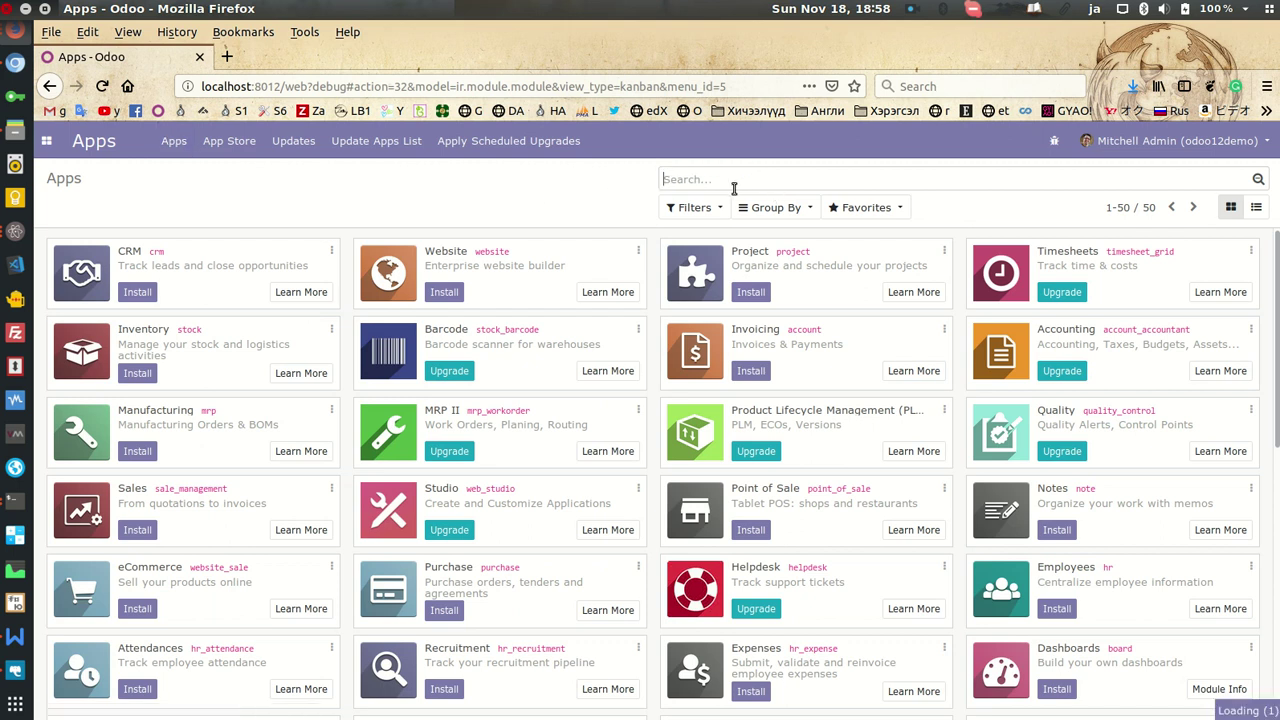
{"action": "type", "text": "dusal"}
{"action": "key", "text": "Return"}
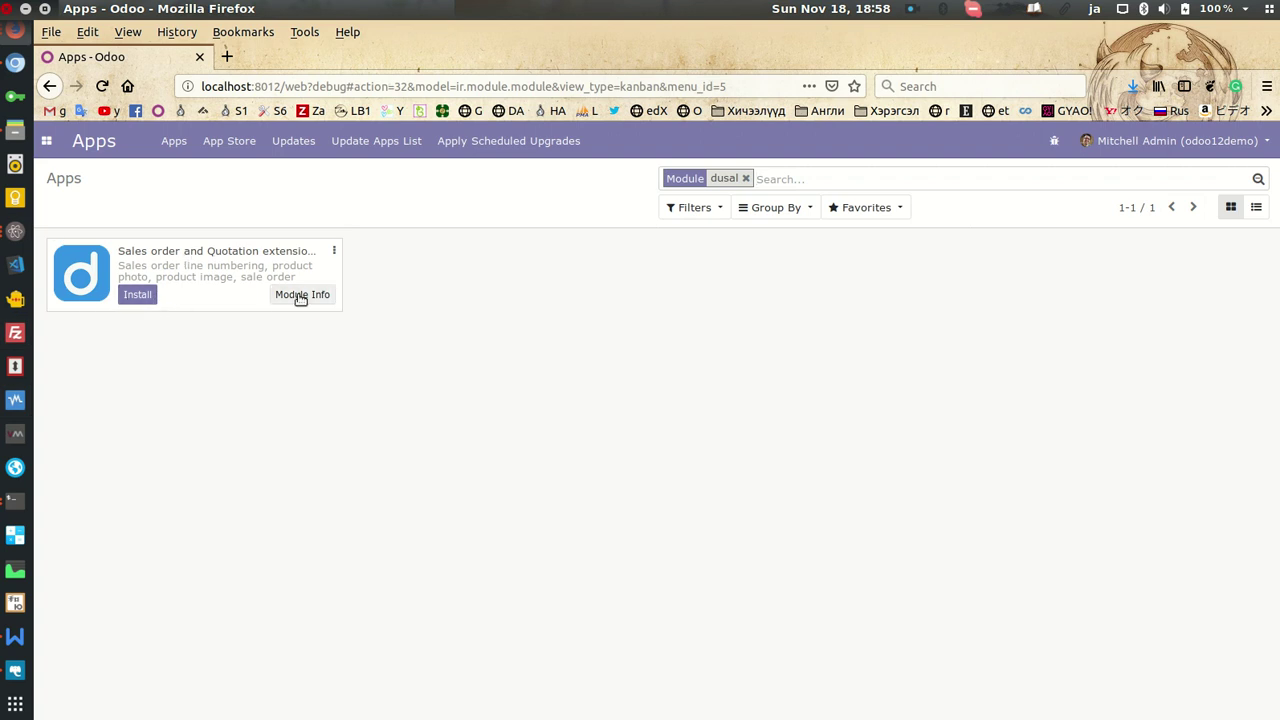
{"action": "left_click", "coordinate": [146, 300]}
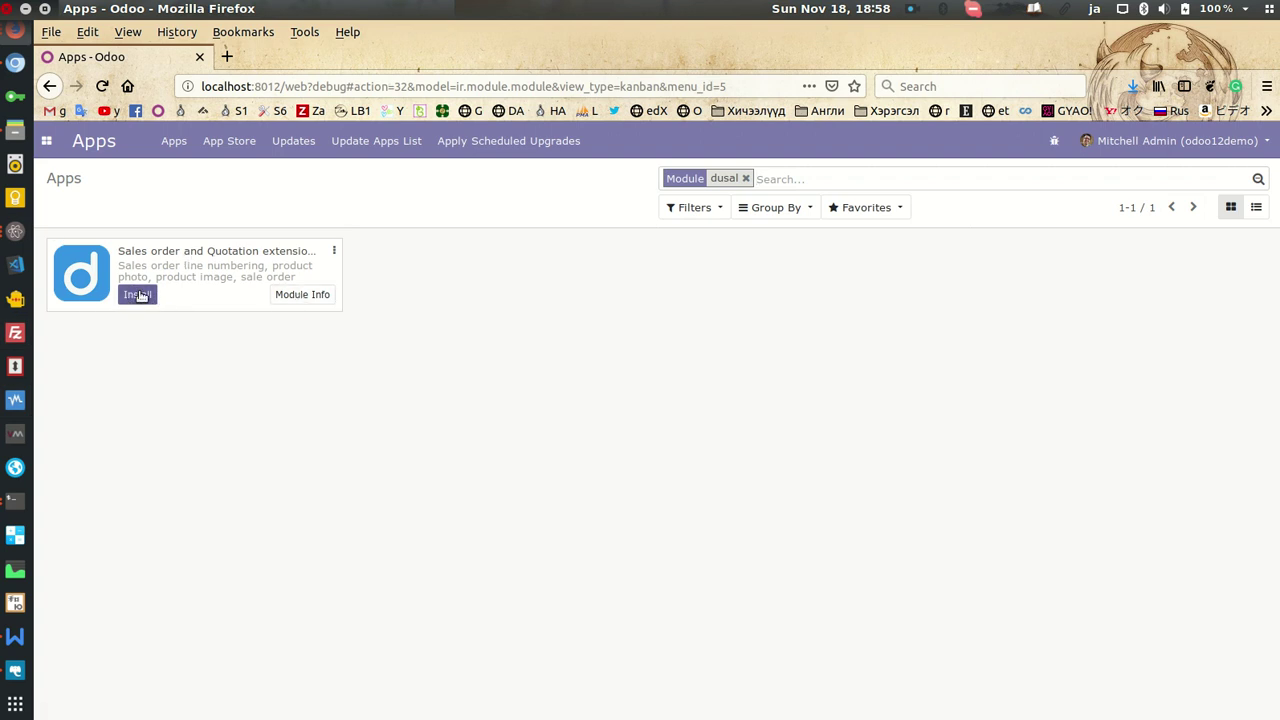
{"action": "left_click", "coordinate": [300, 294]}
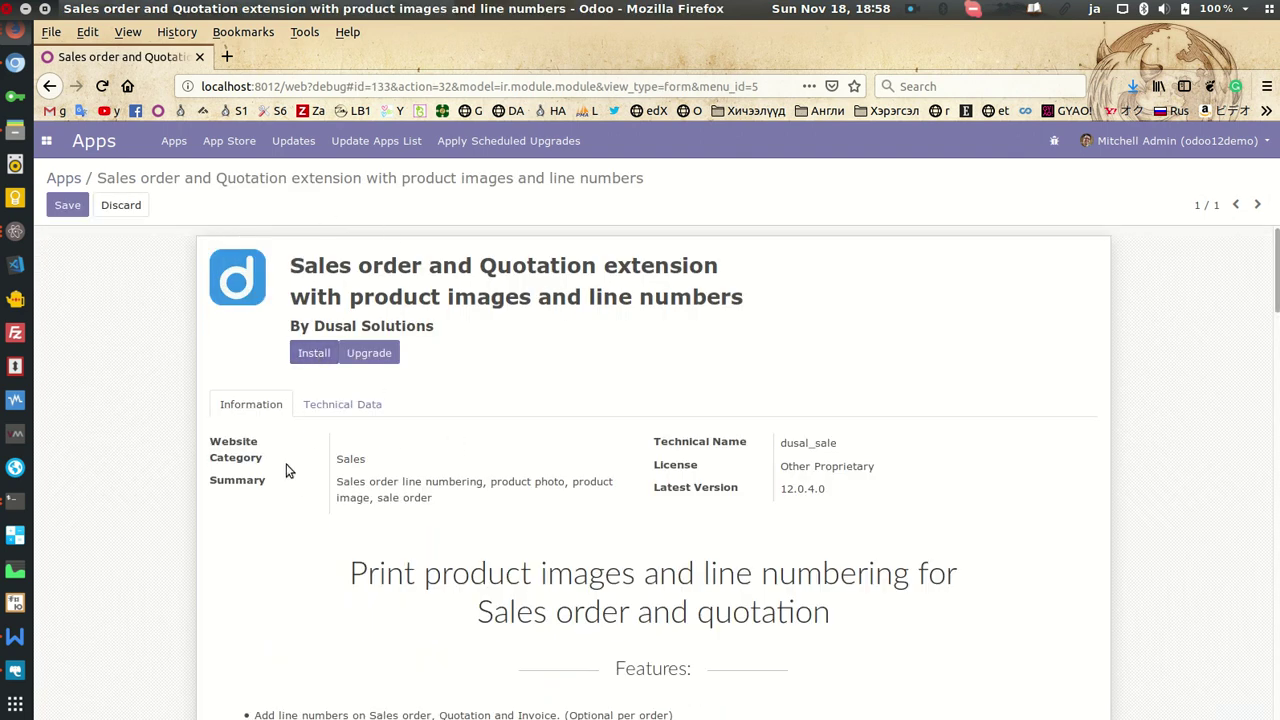
{"action": "scroll", "coordinate": [286, 467], "scroll_direction": "down", "scroll_amount": 5}
{"action": "scroll", "coordinate": [286, 467], "scroll_direction": "up", "scroll_amount": 4}
{"action": "scroll", "coordinate": [286, 467], "scroll_direction": "up", "scroll_amount": 1}
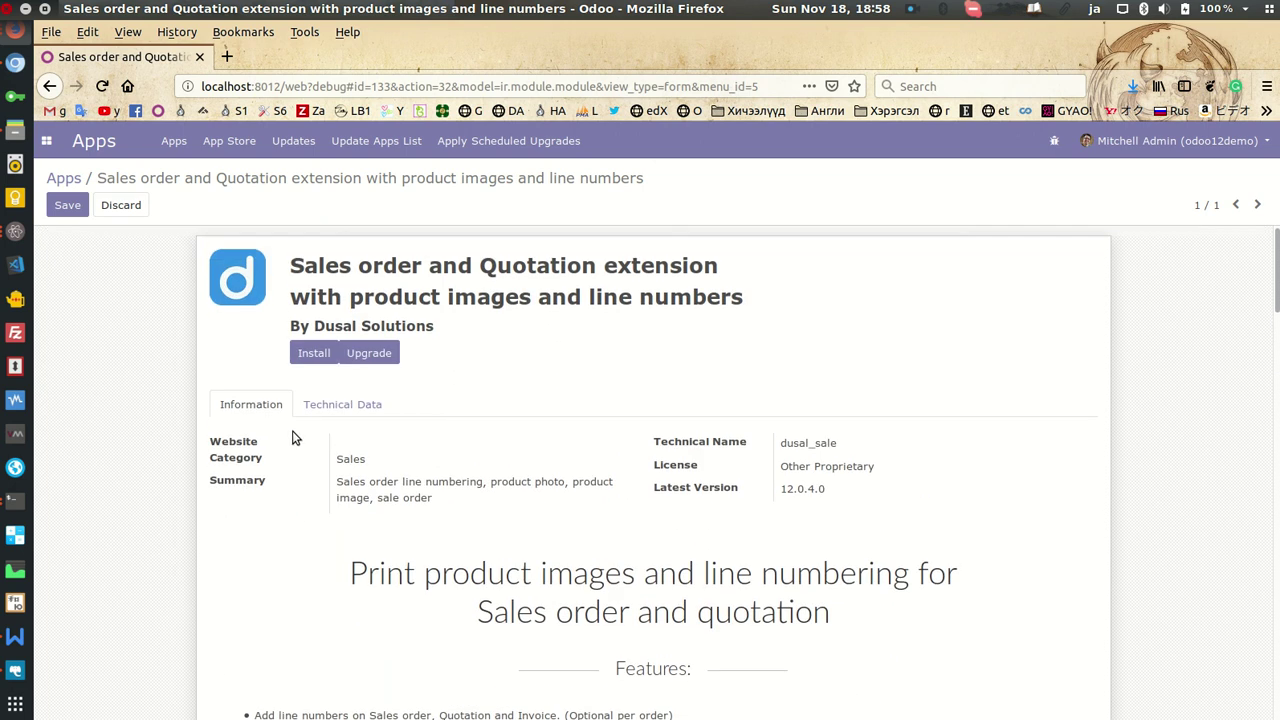
{"action": "left_click", "coordinate": [314, 355]}
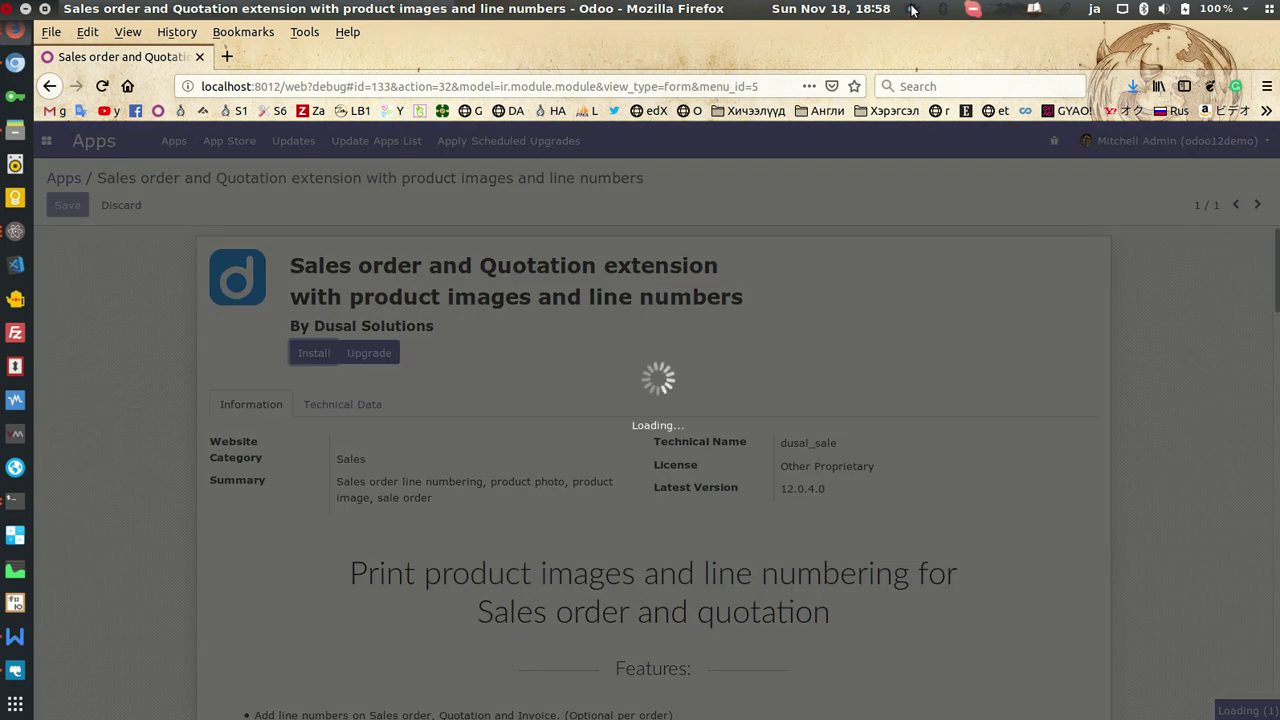
Bring the odoo12 server log terminal to the front to watch the install
{"action": "left_click", "coordinate": [912, 9]}
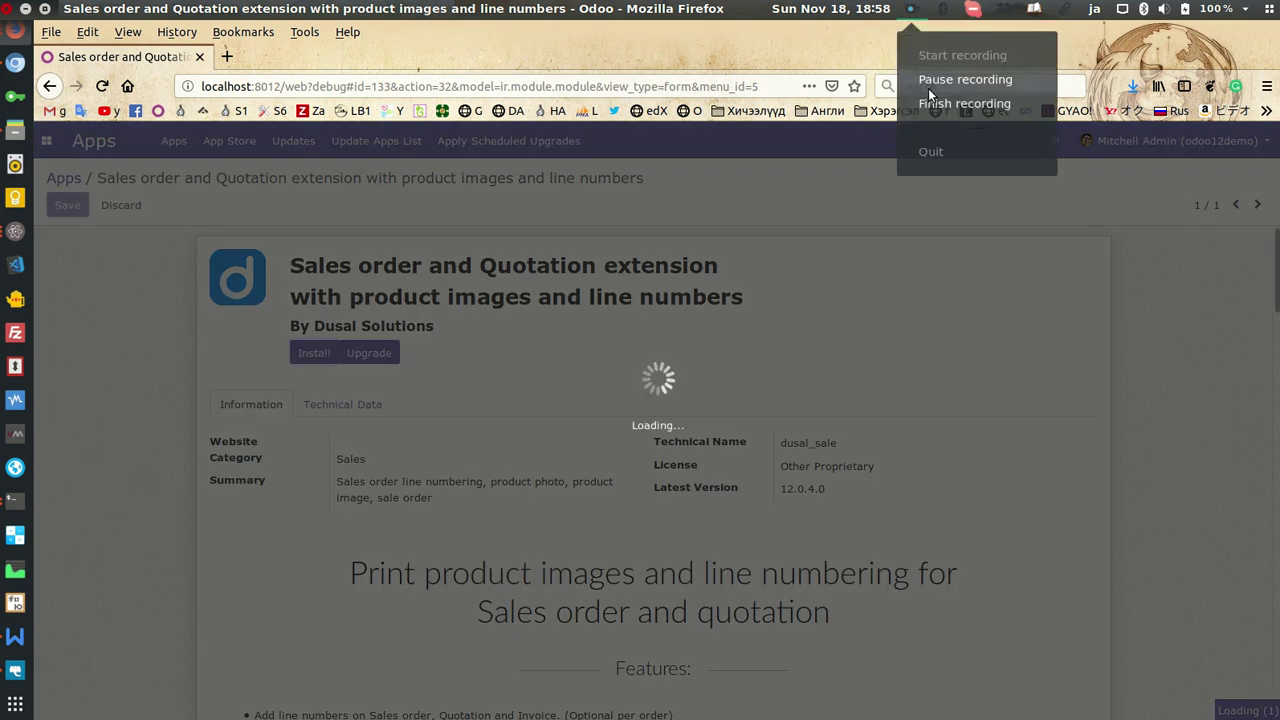
{"action": "left_click", "coordinate": [911, 75]}
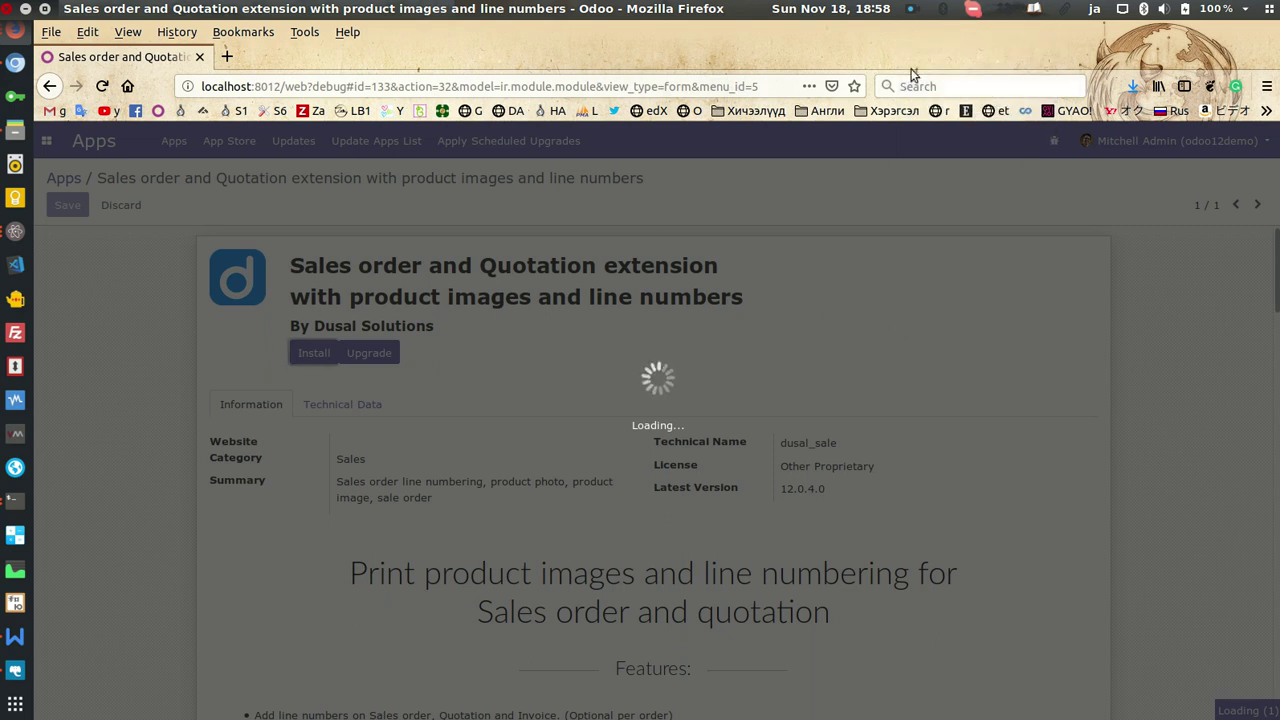
{"action": "left_click", "coordinate": [912, 9]}
{"action": "left_click", "coordinate": [915, 80]}
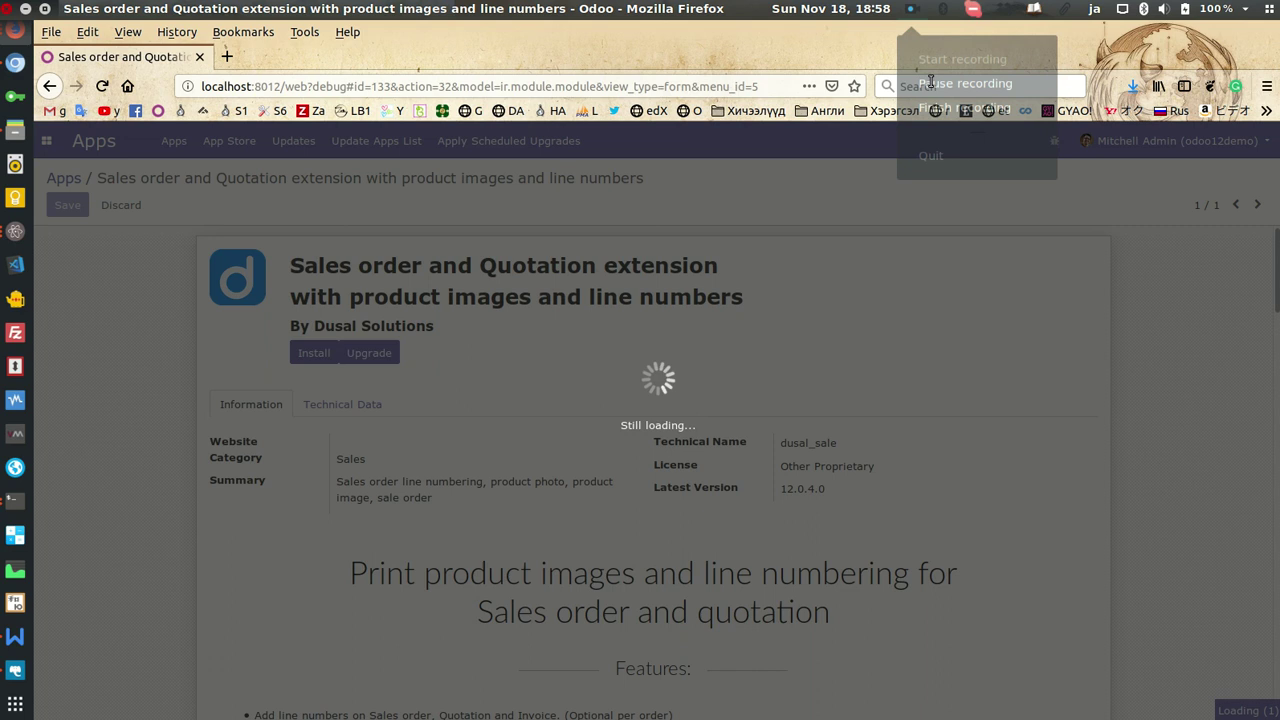
{"action": "left_click", "coordinate": [15, 500]}
{"action": "left_click", "coordinate": [132, 438]}
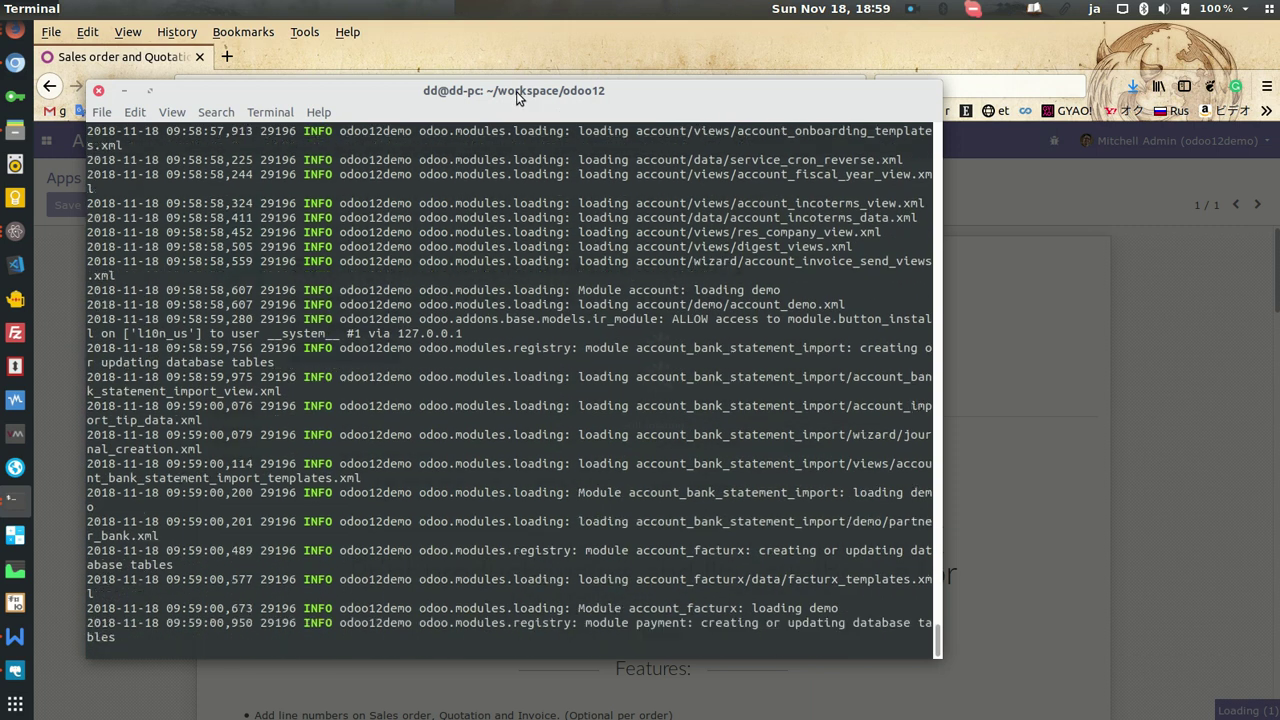
Move the server log window aside to reveal the browser
{"action": "left_click_drag", "start_coordinate": [450, 92], "coordinate": [765, 121]}
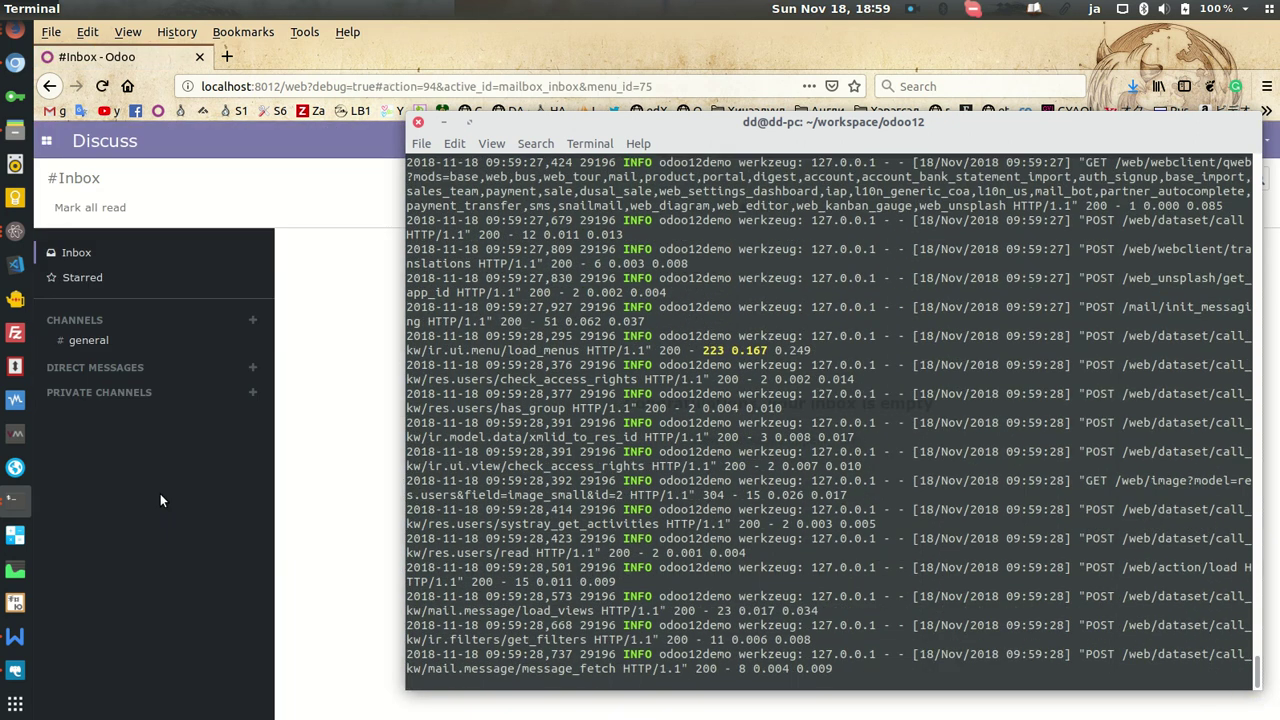
Switch back to Firefox and move through the Apps and Invoicing pages, returning to Apps
{"action": "left_click", "coordinate": [178, 497]}
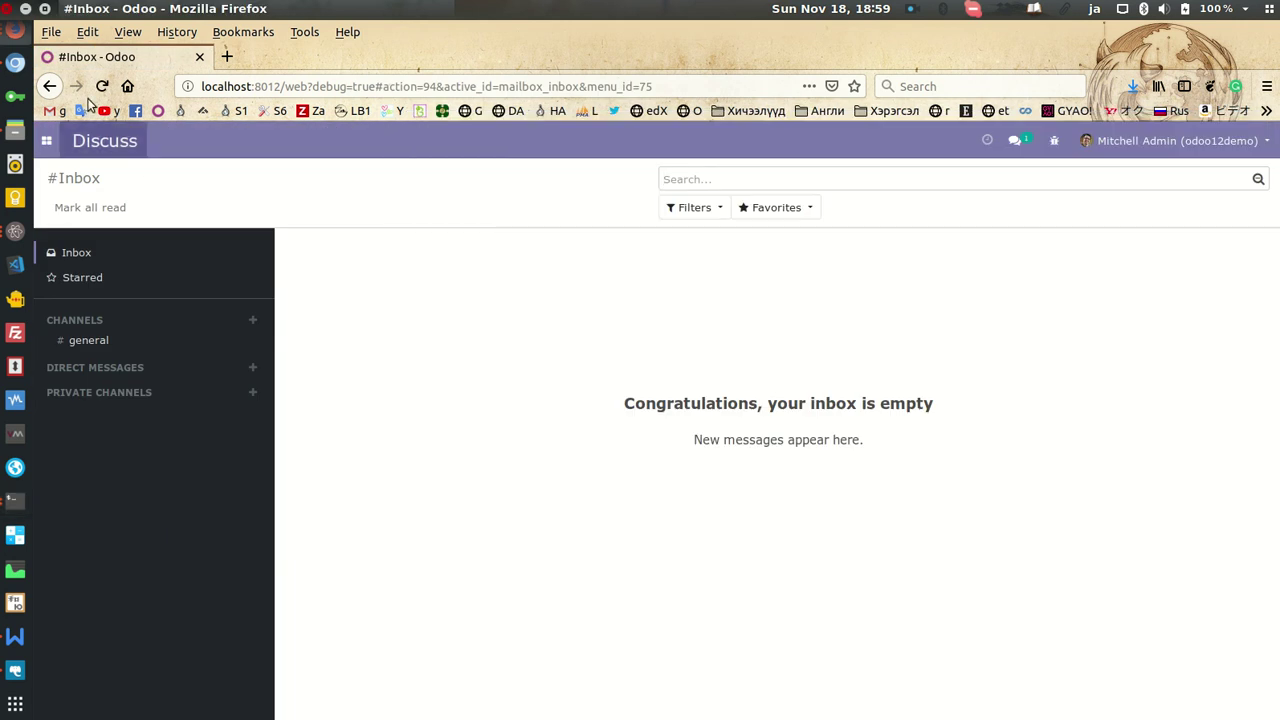
{"action": "left_click", "coordinate": [45, 142]}
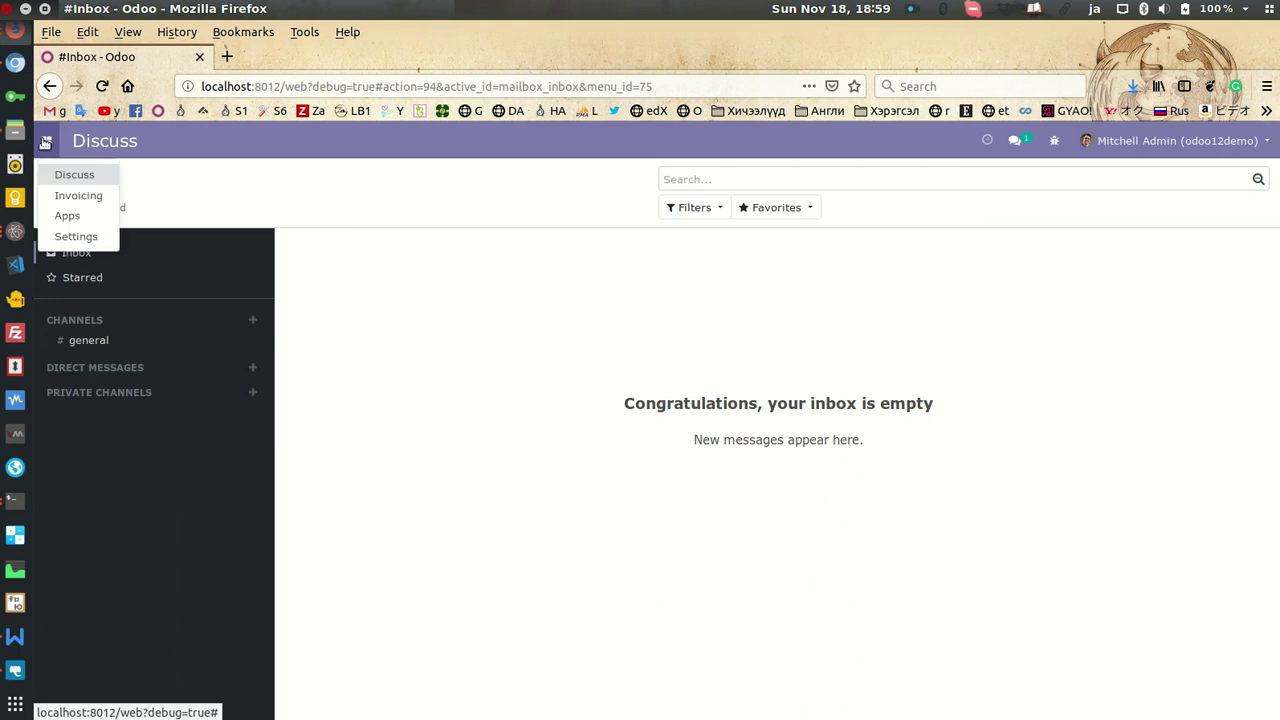
{"action": "left_click", "coordinate": [72, 216]}
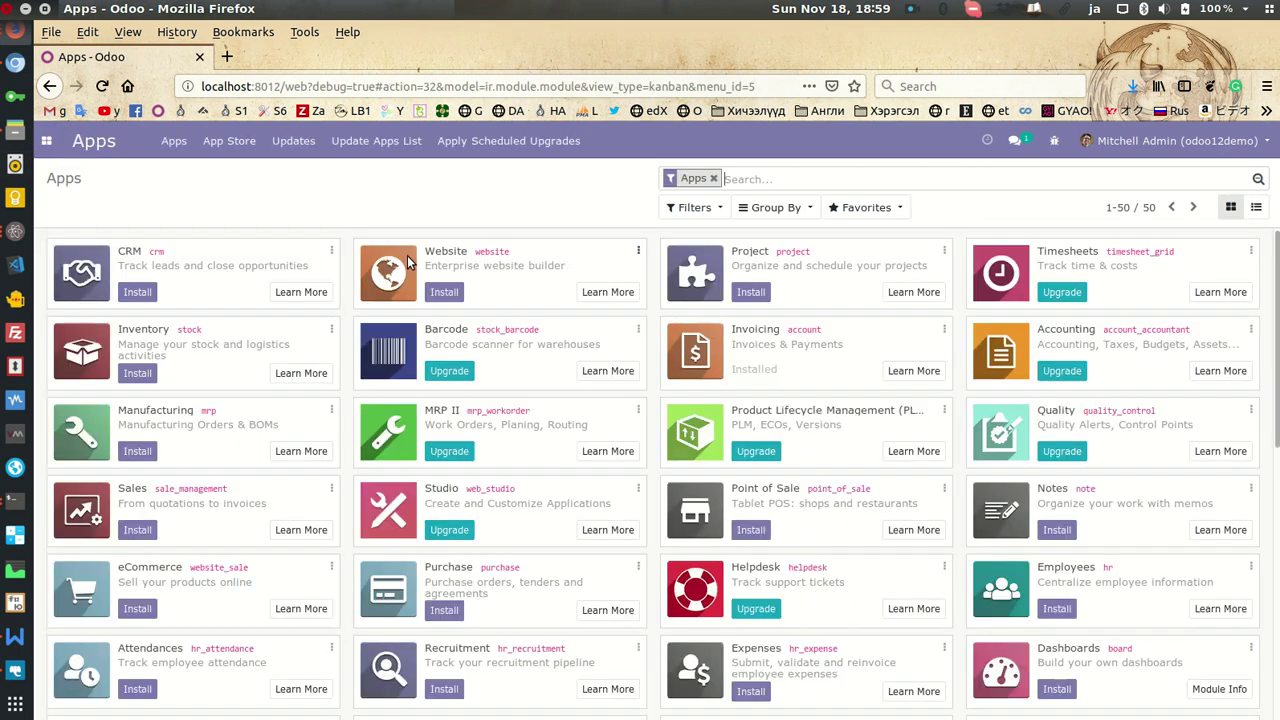
{"action": "left_click", "coordinate": [47, 143]}
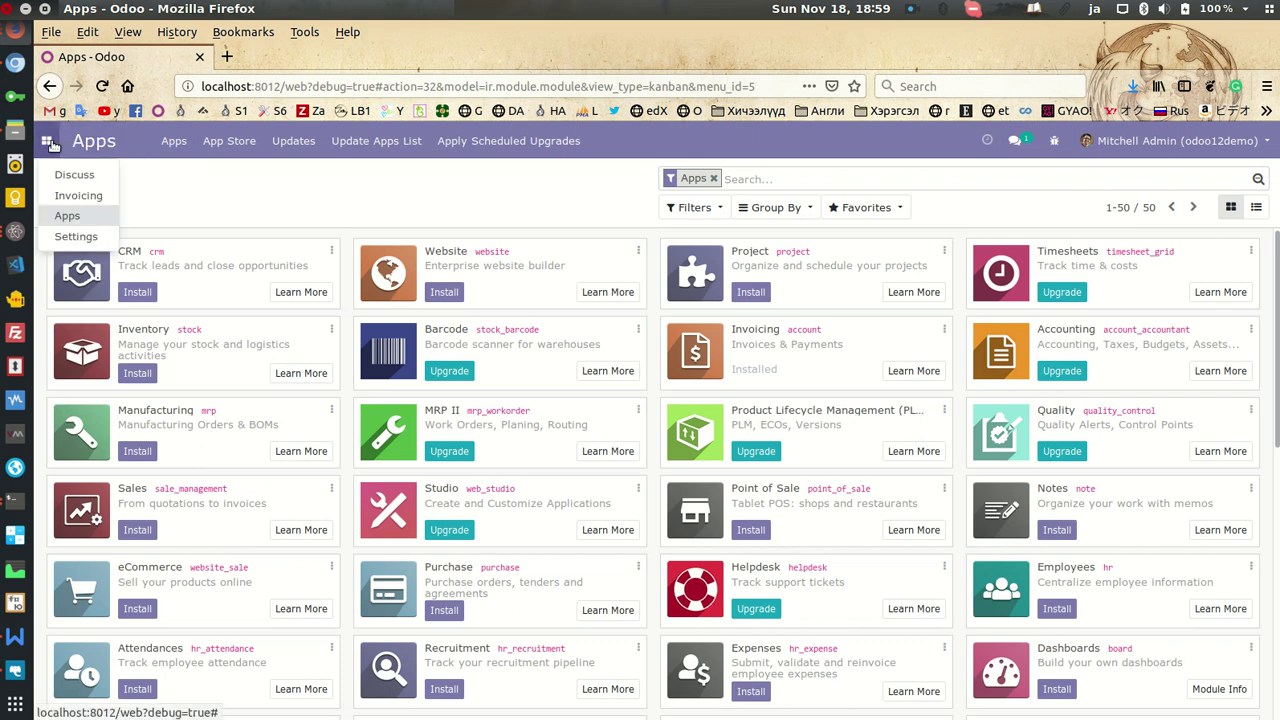
{"action": "left_click", "coordinate": [71, 197]}
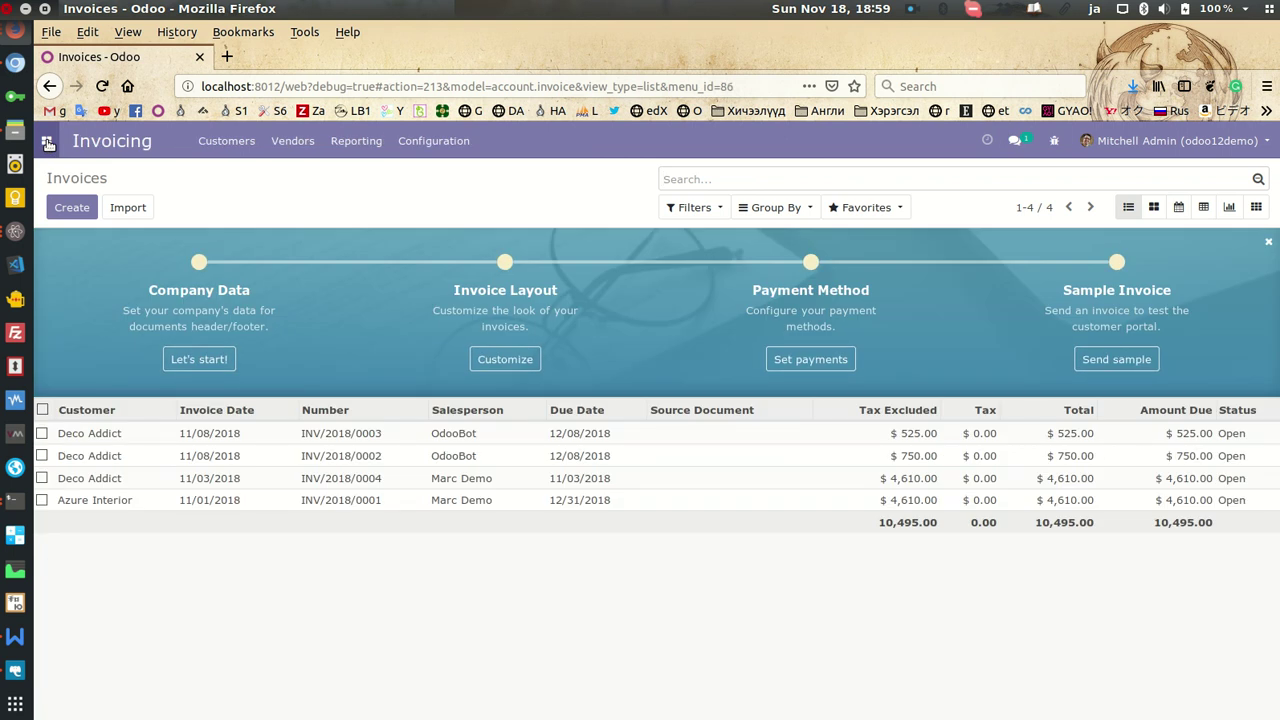
{"action": "left_click", "coordinate": [47, 143]}
{"action": "left_click", "coordinate": [68, 218]}
Search all modules for 'sale' and install the Sales app
{"action": "left_click", "coordinate": [711, 178]}
{"action": "type", "text": "sale"}
{"action": "key", "text": "Return"}
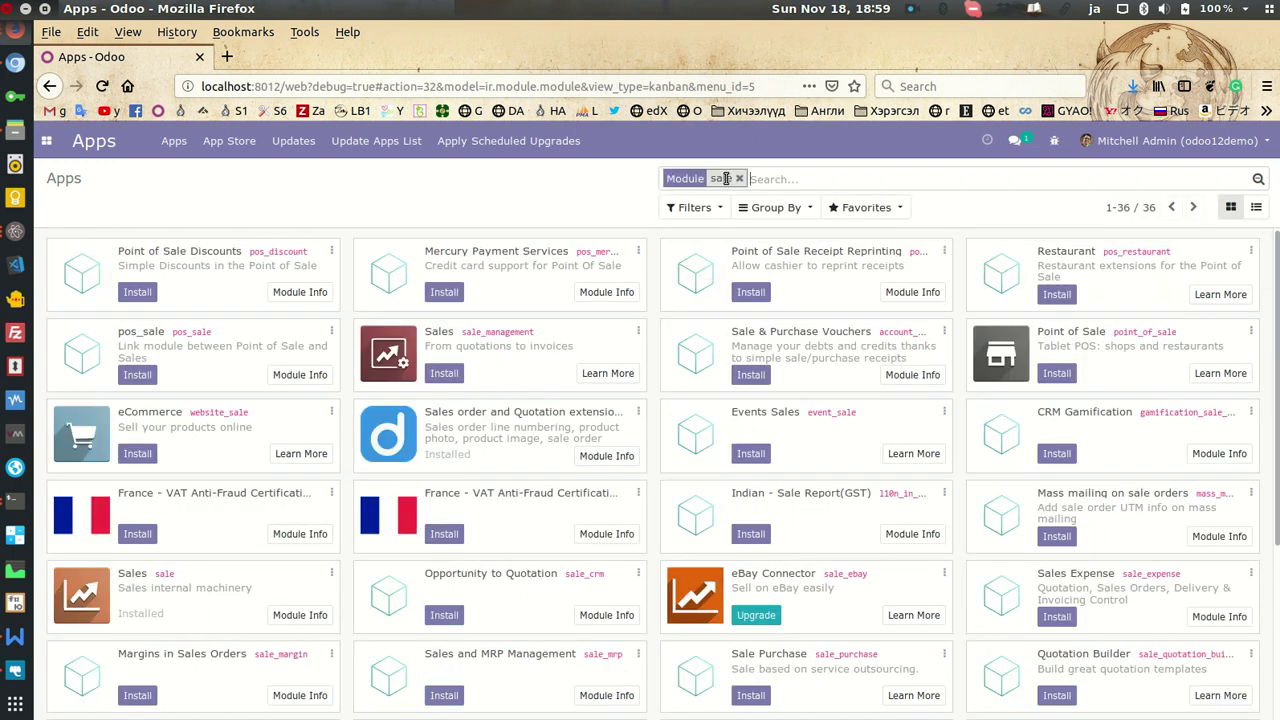
{"action": "left_click", "coordinate": [444, 376]}
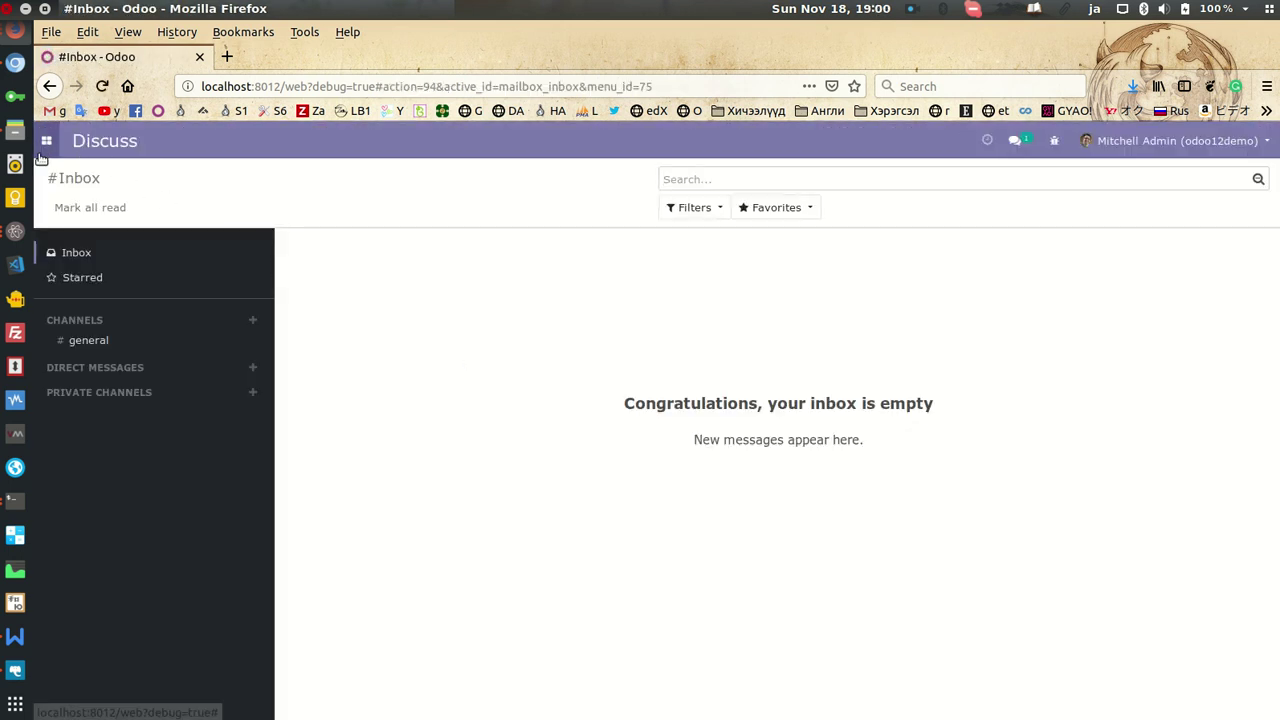
Open quotation SO003 in the Sales app and print it to PDF
{"action": "left_click", "coordinate": [46, 141]}
{"action": "left_click", "coordinate": [66, 197]}
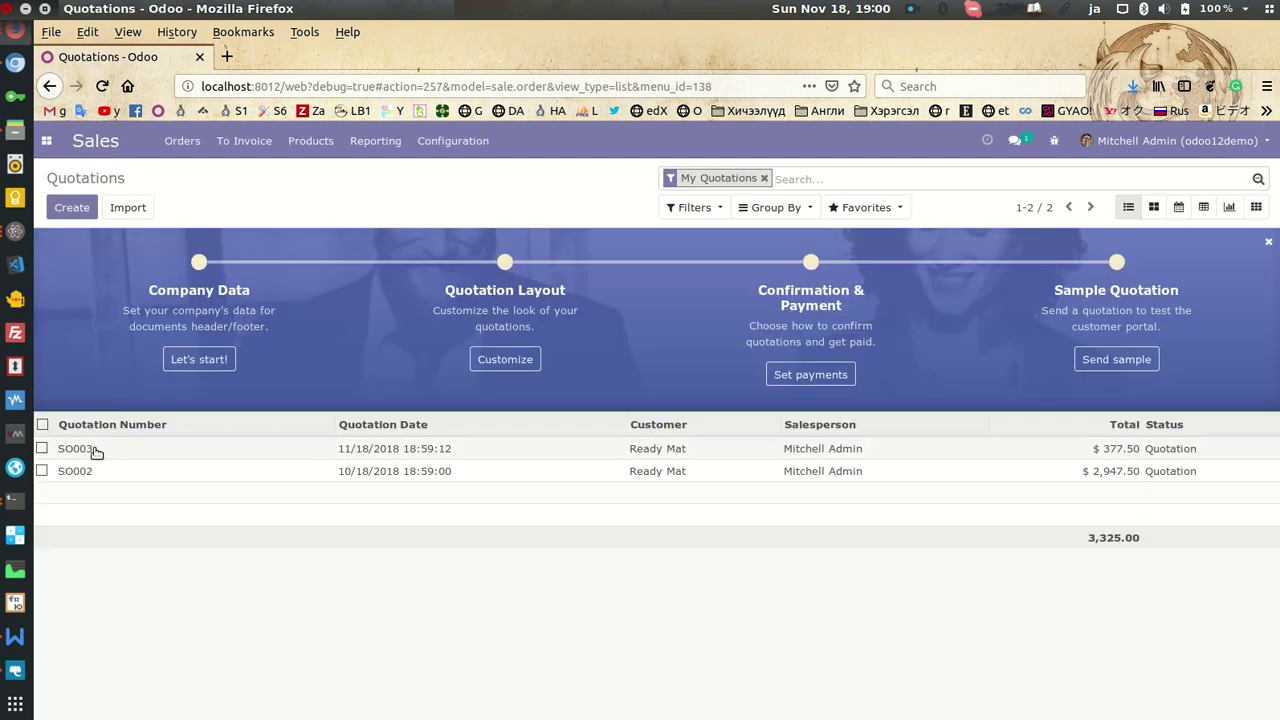
{"action": "left_click", "coordinate": [131, 453]}
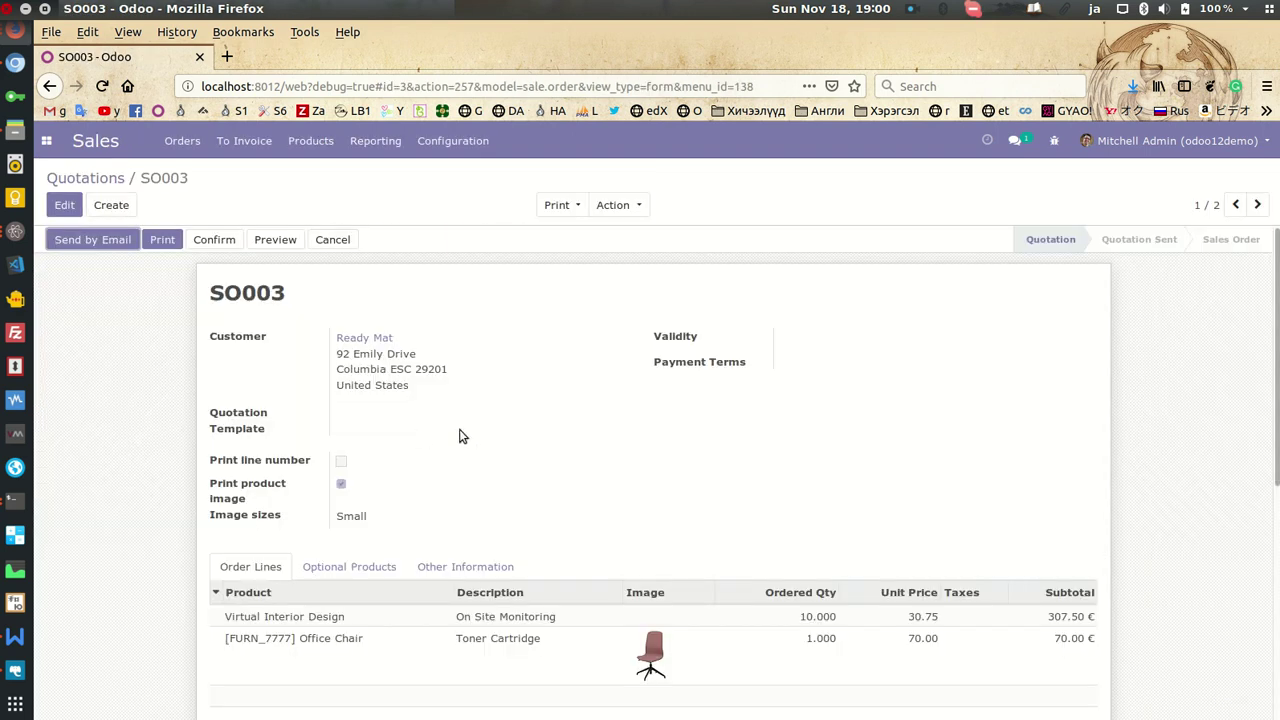
{"action": "scroll", "coordinate": [460, 450], "scroll_direction": "down", "scroll_amount": 3}
{"action": "scroll", "coordinate": [455, 458], "scroll_direction": "up", "scroll_amount": 2}
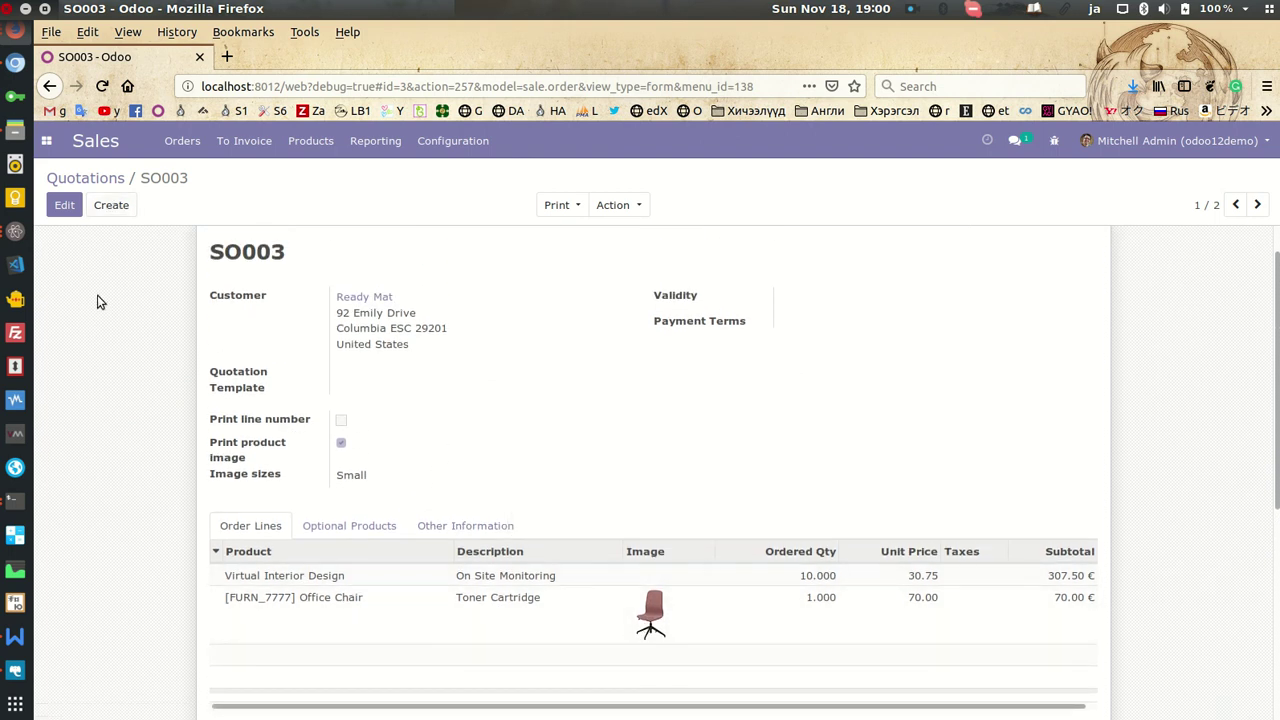
{"action": "scroll", "coordinate": [97, 289], "scroll_direction": "up", "scroll_amount": 1}
{"action": "left_click", "coordinate": [162, 240]}
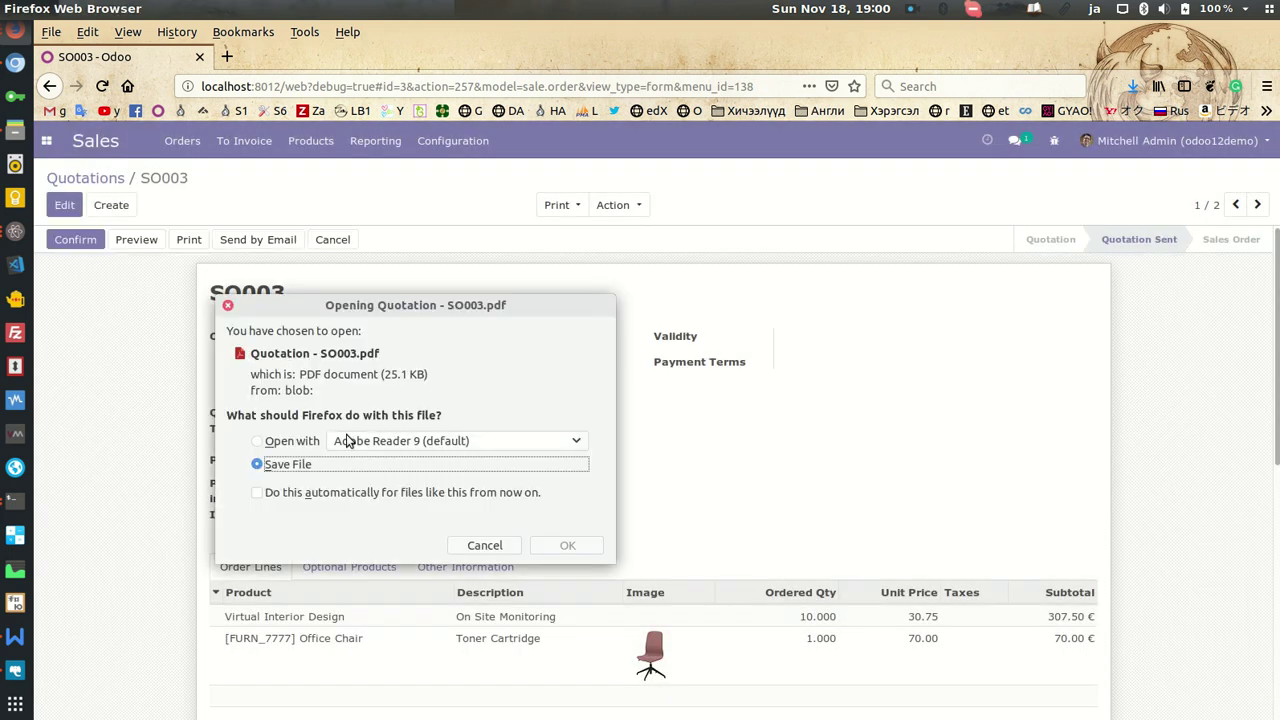
View Quotation - SO003.pdf in Adobe Reader, close it, and start editing SO003
{"action": "left_click", "coordinate": [292, 441]}
{"action": "left_click", "coordinate": [567, 546]}
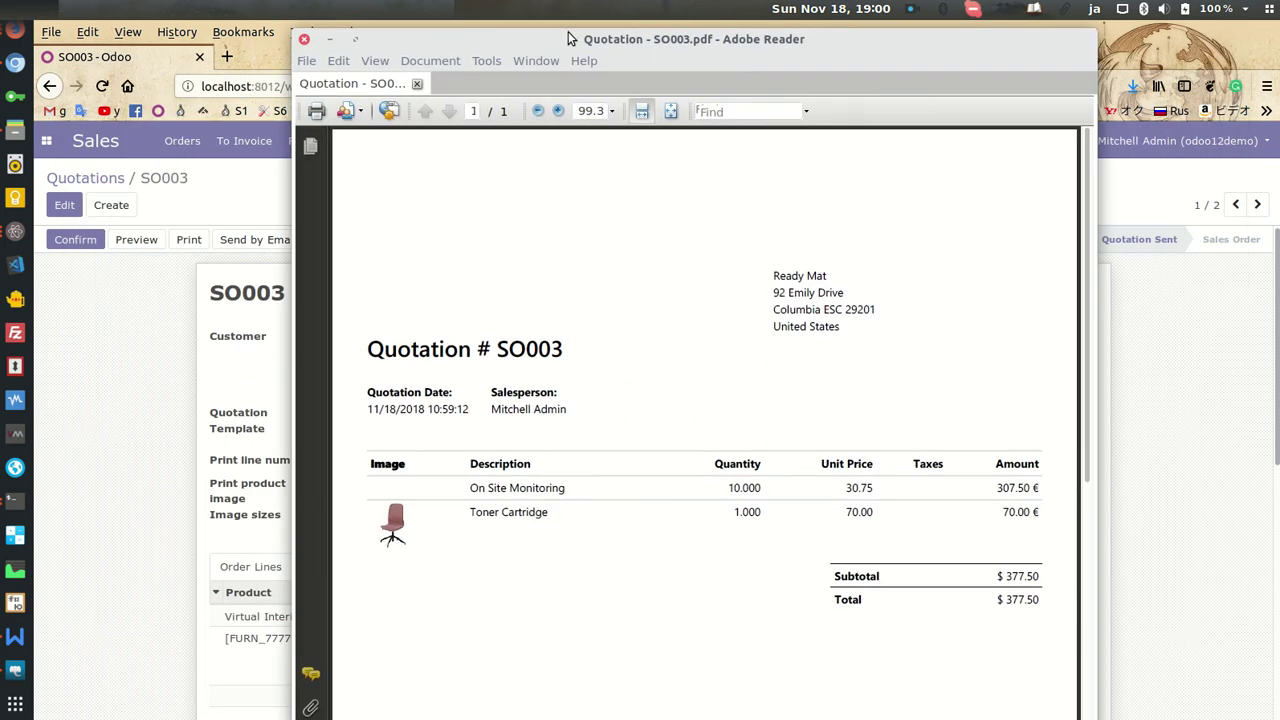
{"action": "left_click_drag", "start_coordinate": [570, 37], "coordinate": [554, 88]}
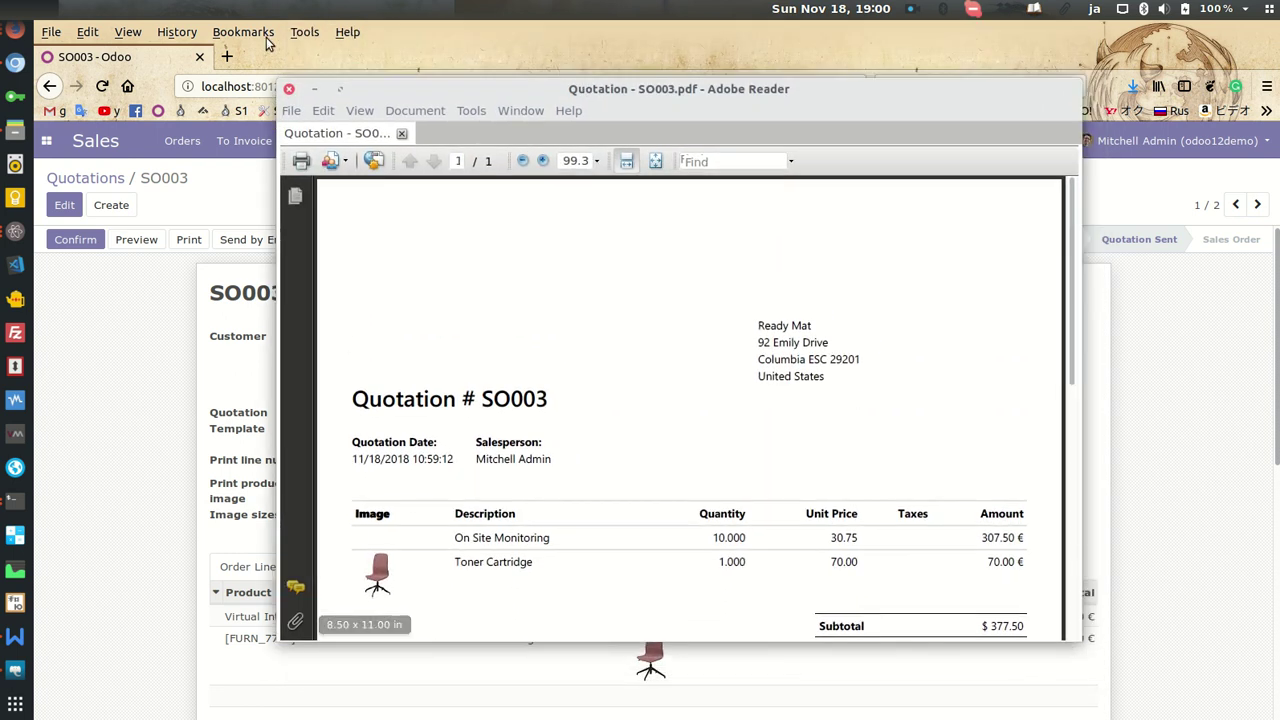
{"action": "left_click", "coordinate": [289, 88]}
{"action": "left_click", "coordinate": [64, 205]}
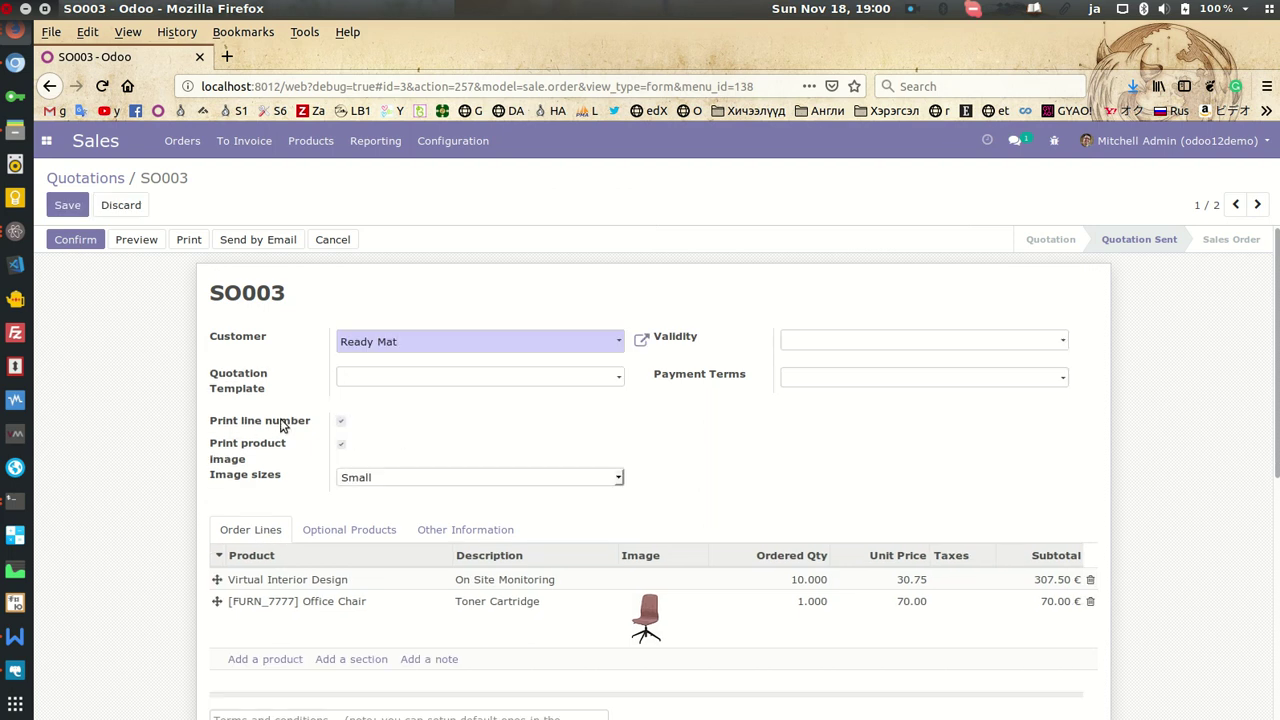
Set SO003's product image size to Medium, save, and reprint its quotation to open in a PDF reader
{"action": "left_click", "coordinate": [398, 481]}
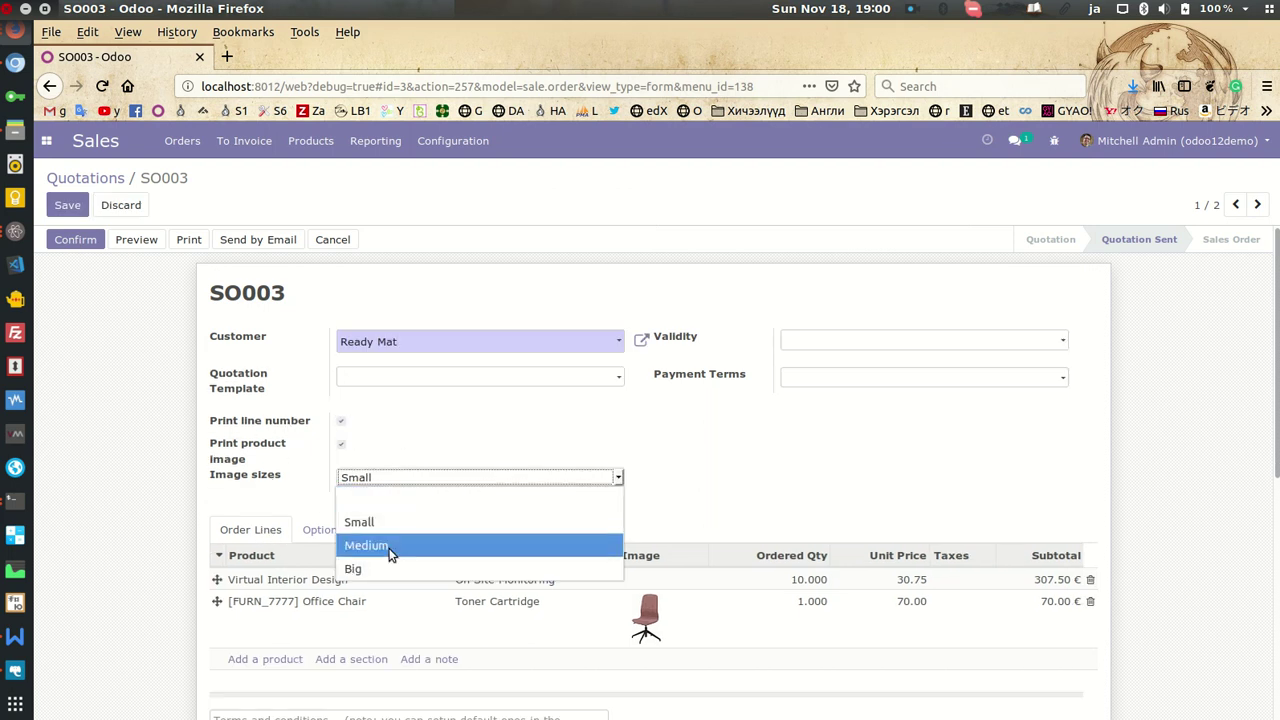
{"action": "left_click", "coordinate": [375, 545]}
{"action": "left_click", "coordinate": [76, 204]}
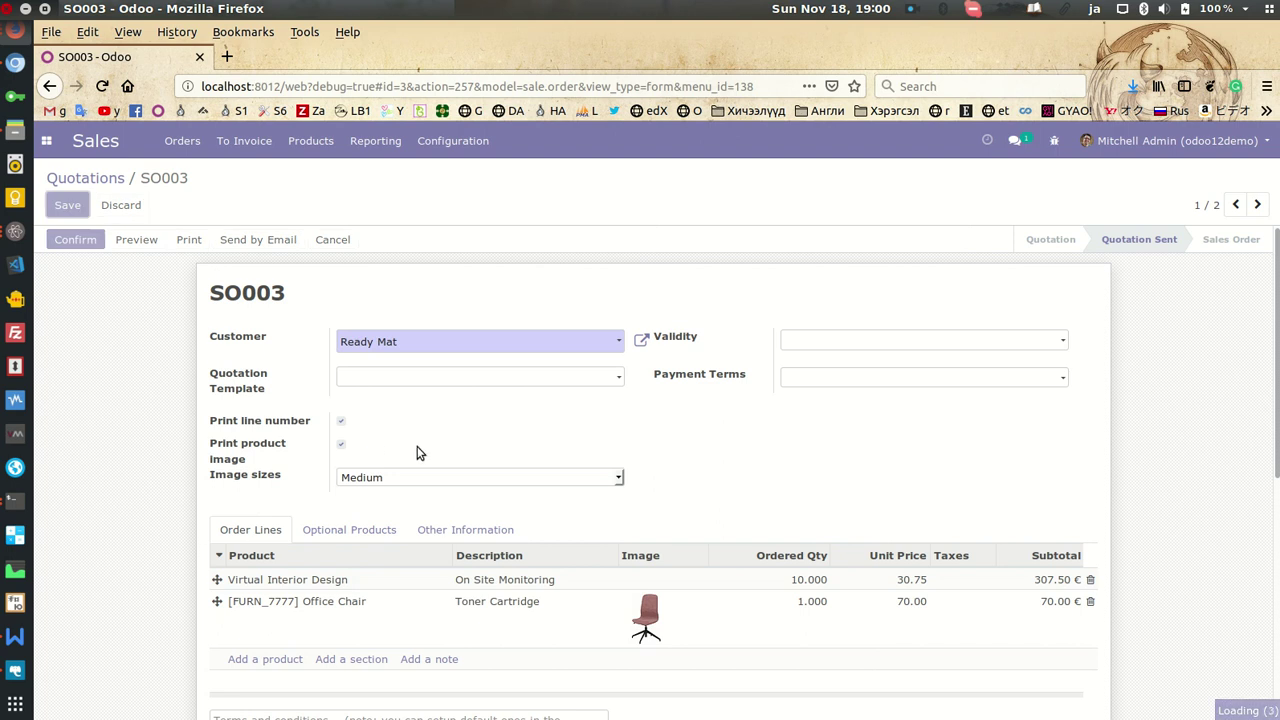
{"action": "left_click", "coordinate": [189, 240]}
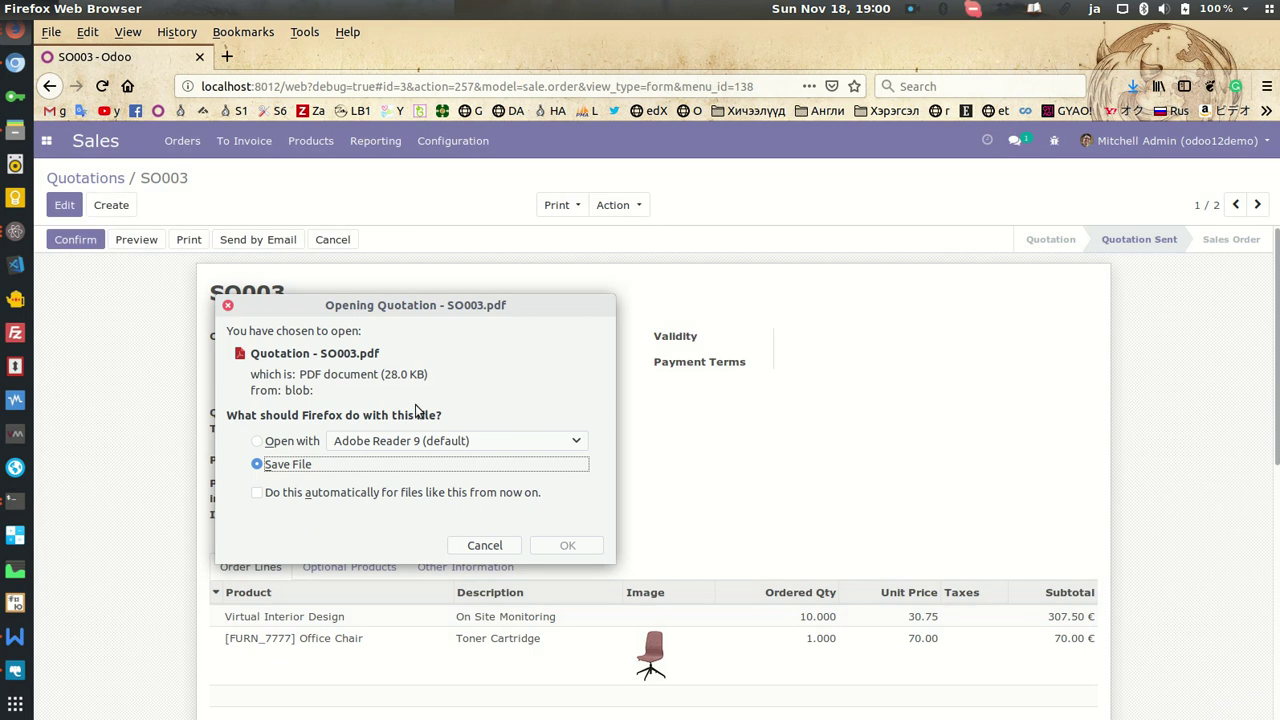
{"action": "left_click", "coordinate": [311, 441]}
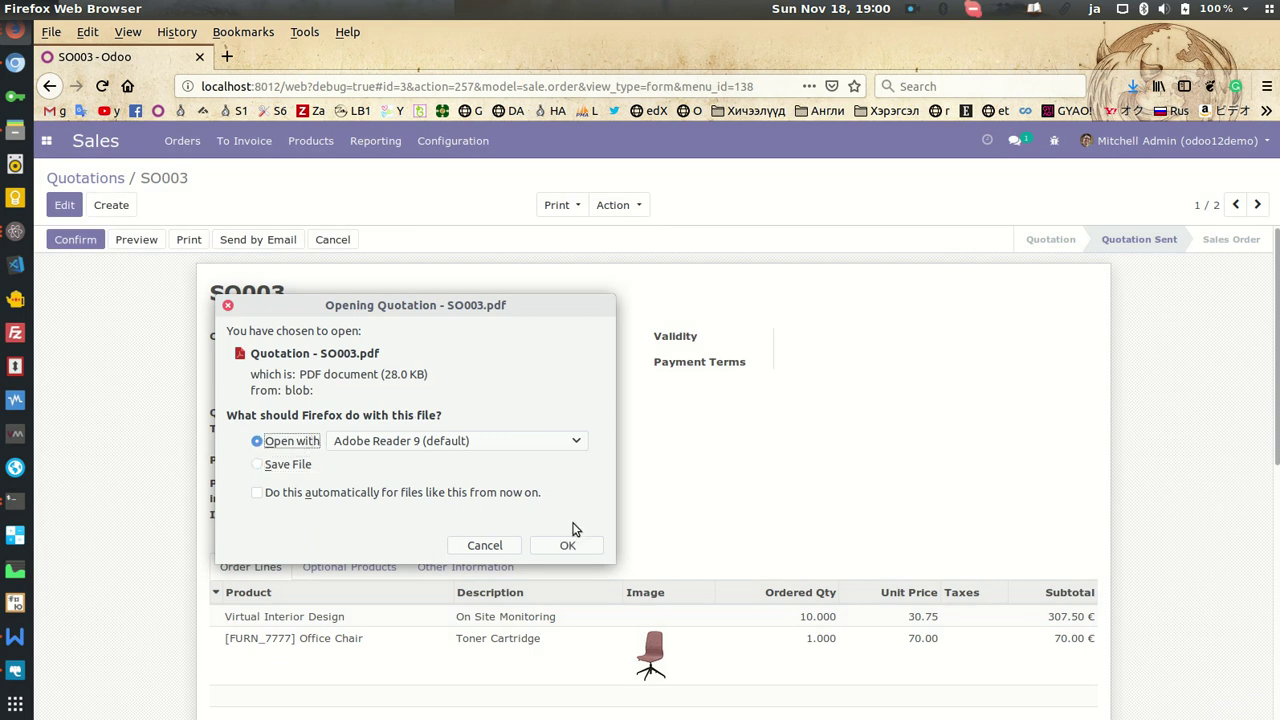
View the reprinted SO003 PDF in Adobe Reader, checking numbered lines and chair image, then close it
{"action": "left_click", "coordinate": [552, 547]}
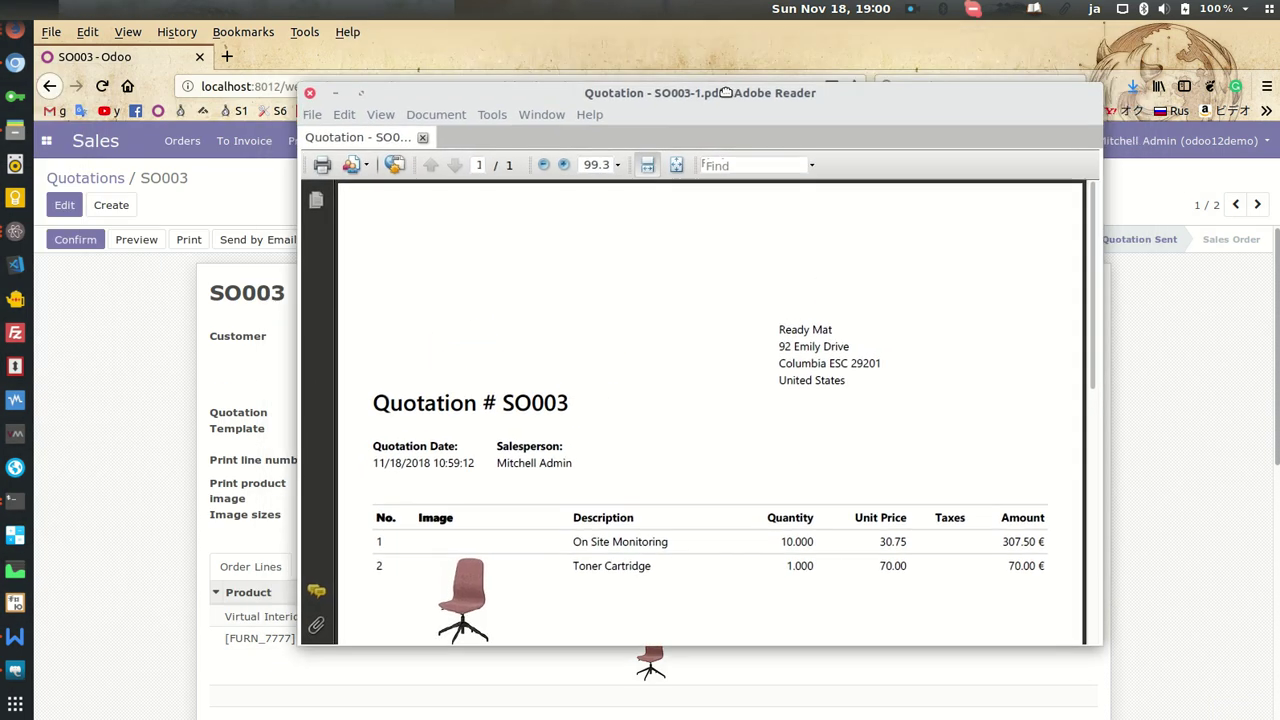
{"action": "left_click", "coordinate": [307, 97]}
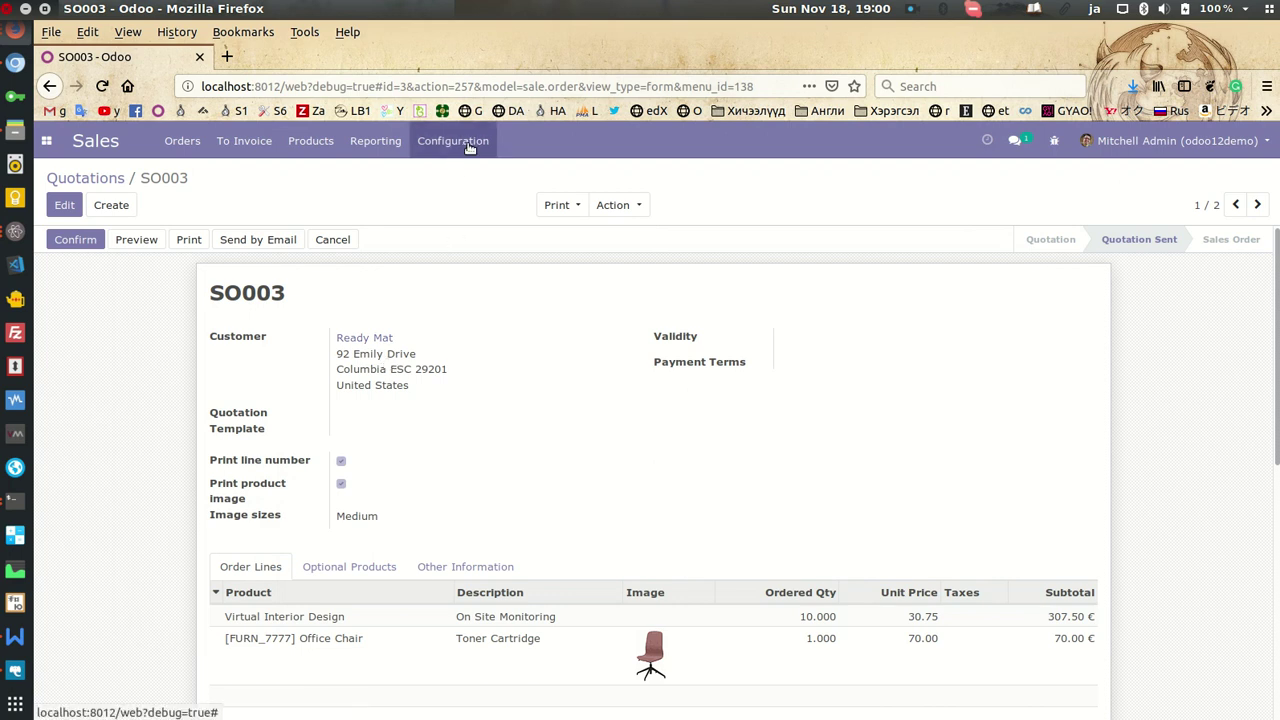
Go to the Settings dashboard and activate developer mode
{"action": "left_click", "coordinate": [46, 140]}
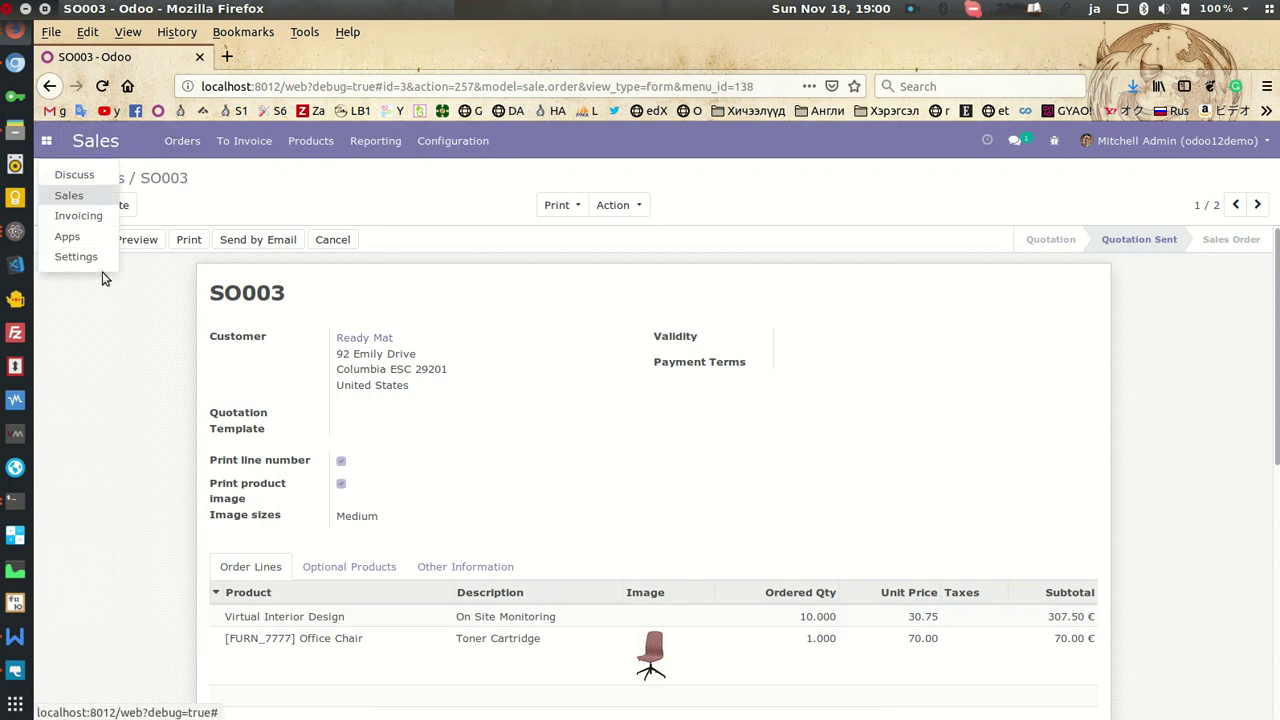
{"action": "left_click", "coordinate": [76, 257]}
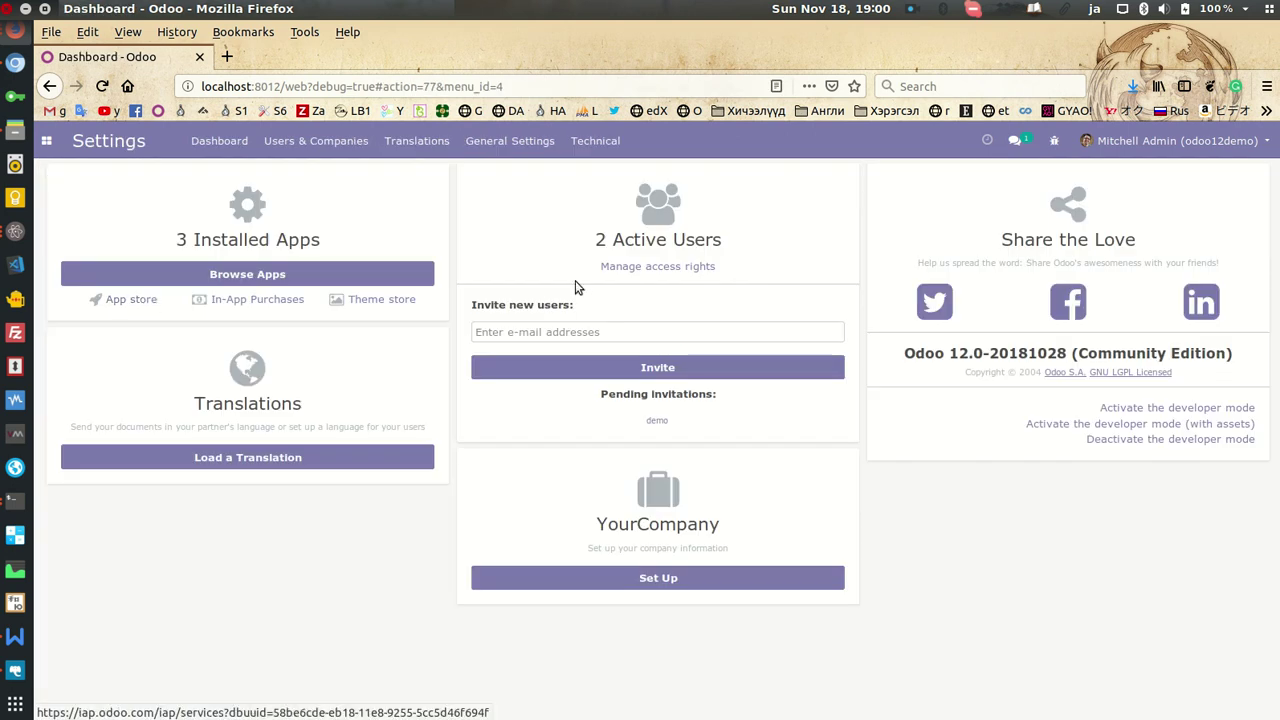
{"action": "left_click", "coordinate": [510, 142]}
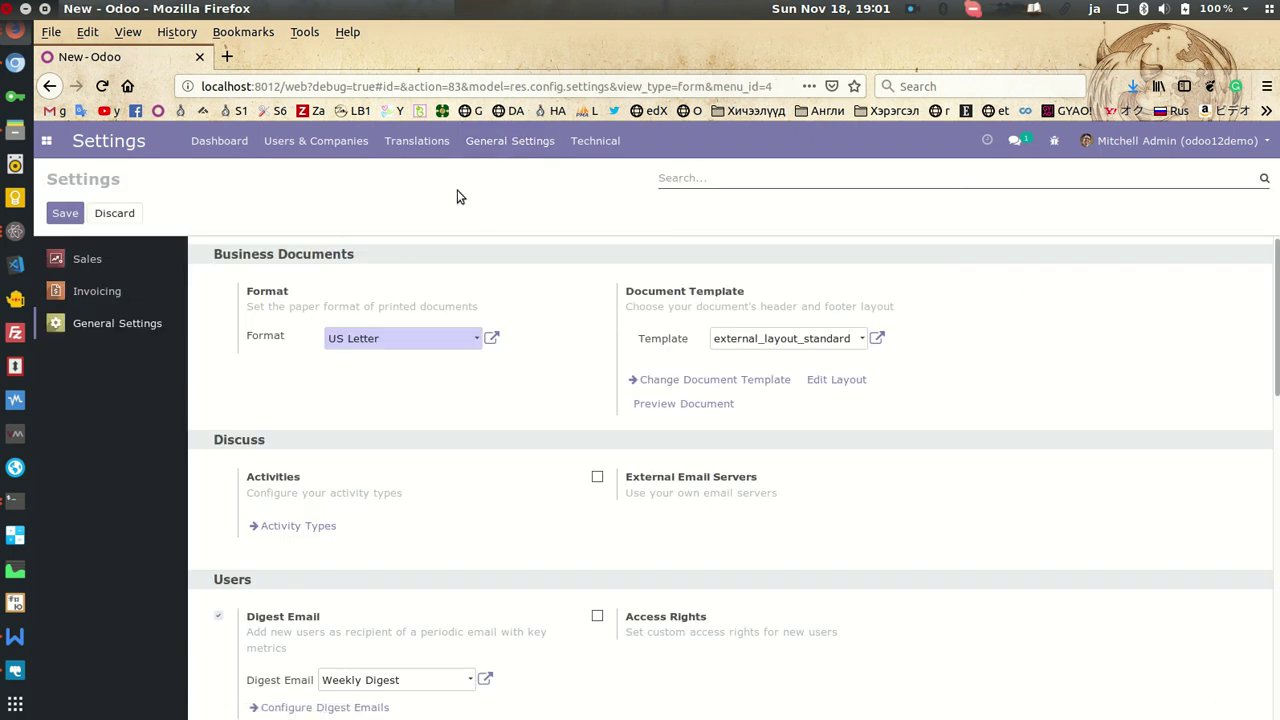
{"action": "left_click", "coordinate": [228, 142]}
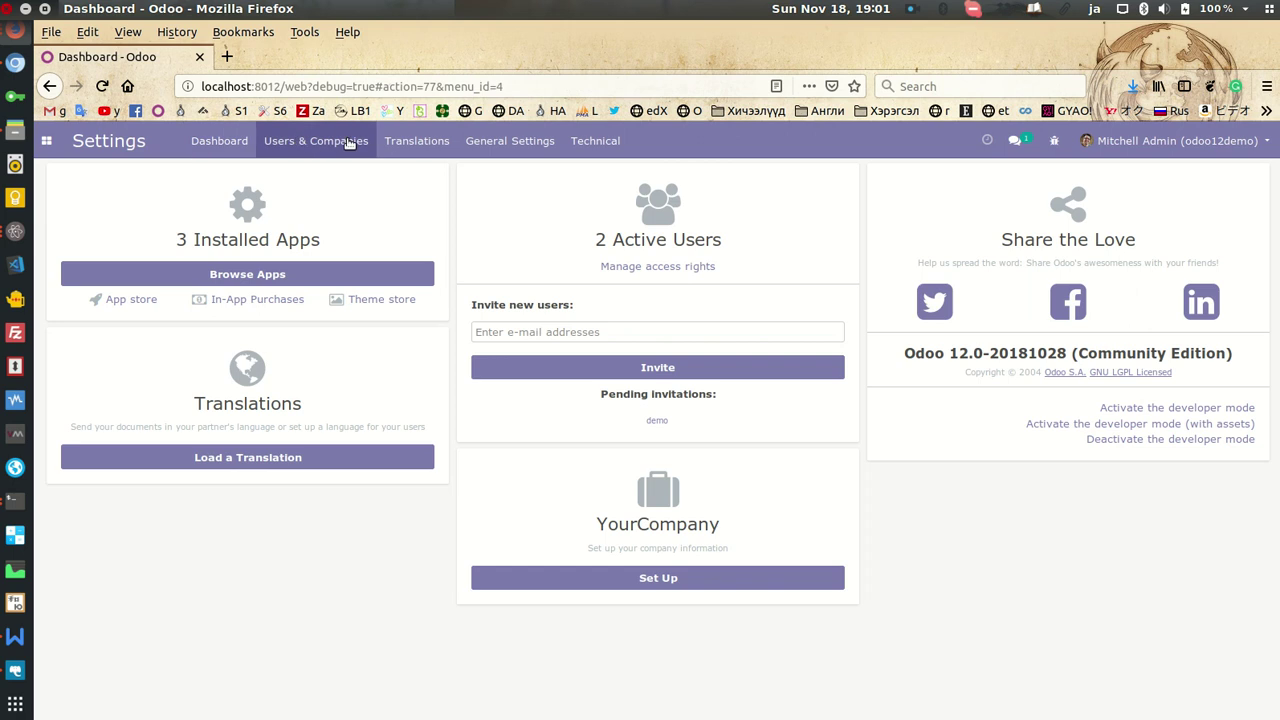
{"action": "left_click", "coordinate": [1166, 408]}
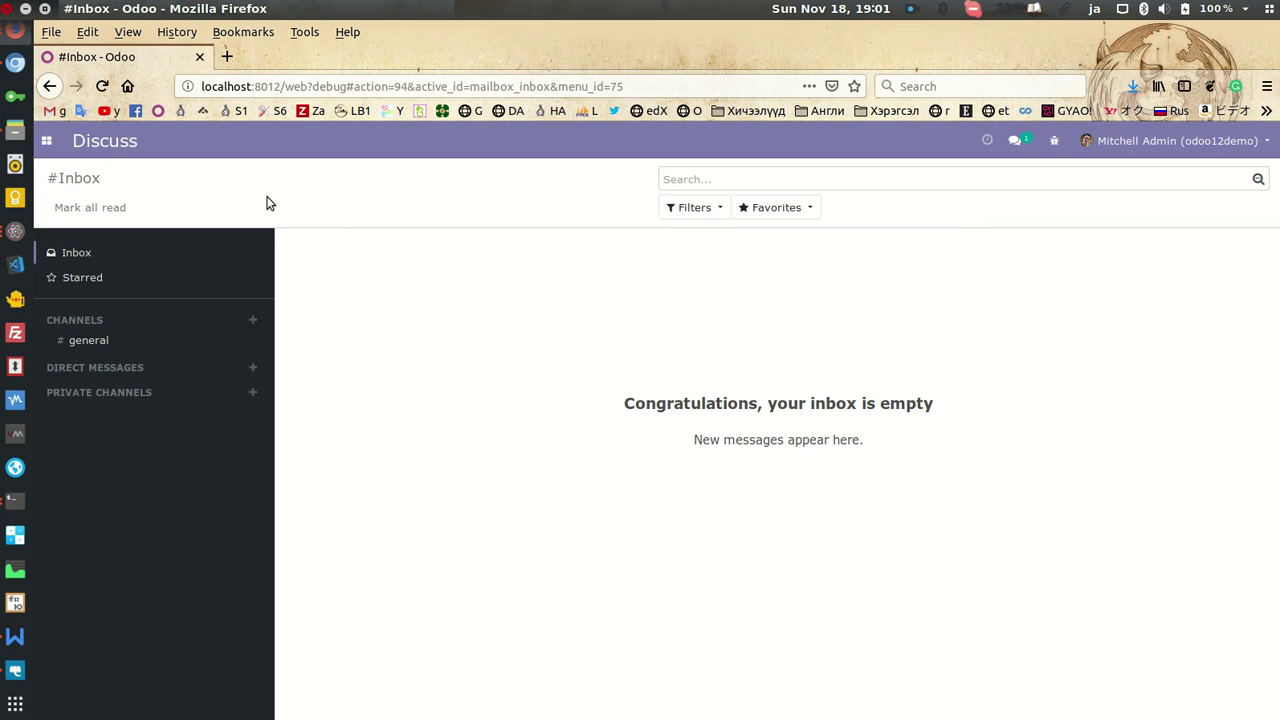
Return to the Settings app after the developer-mode reload
{"action": "left_click", "coordinate": [15, 130]}
{"action": "left_click", "coordinate": [48, 143]}
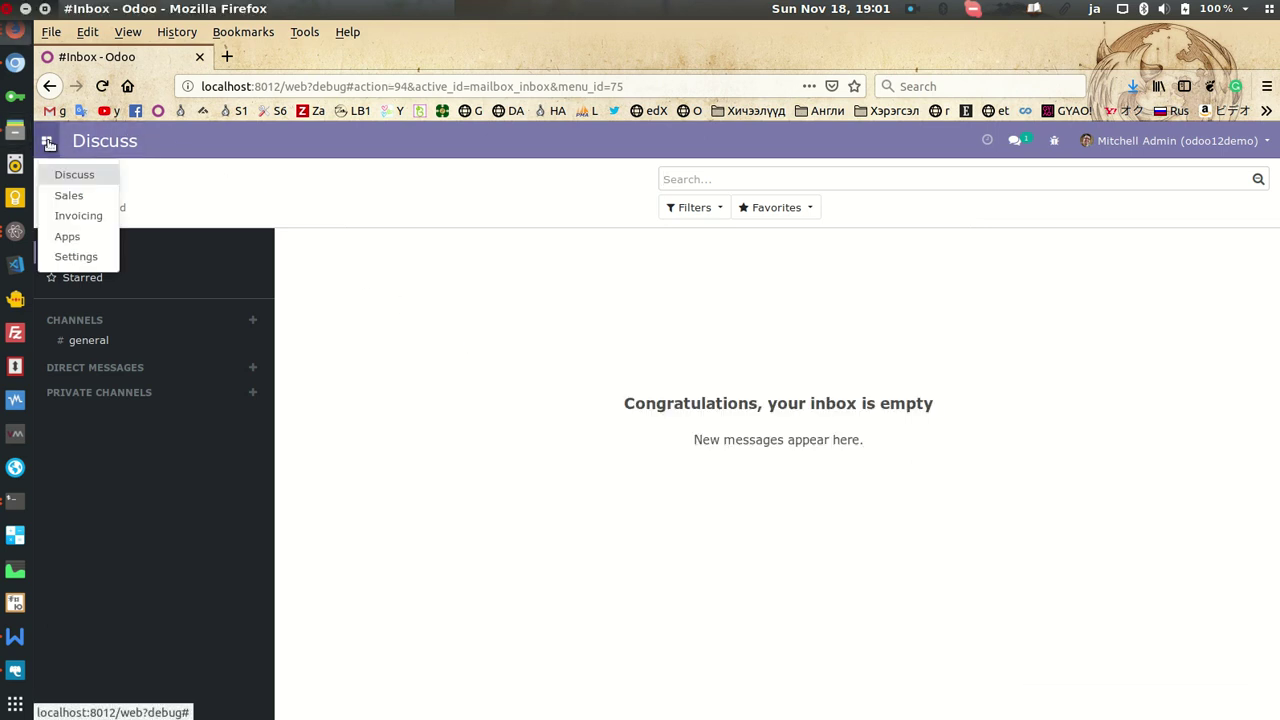
{"action": "left_click", "coordinate": [76, 257]}
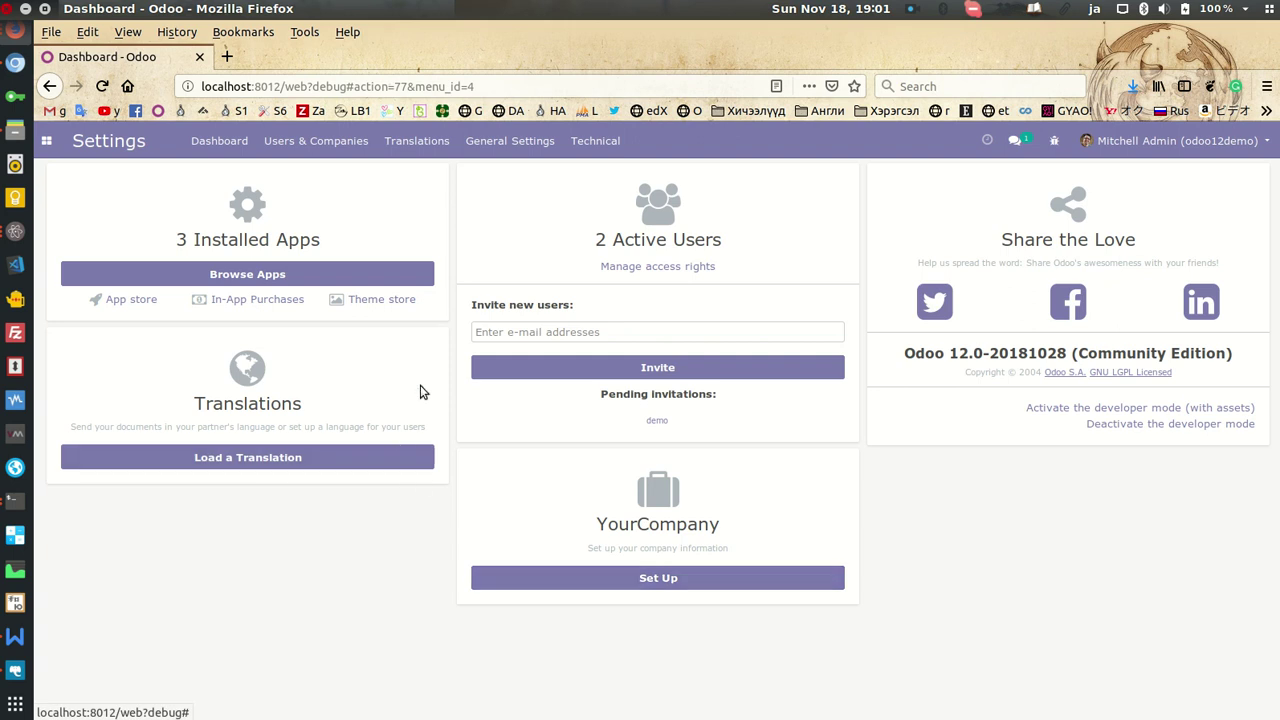
Open Technical > Reports and filter the list to 'sale' reports
{"action": "left_click", "coordinate": [505, 143]}
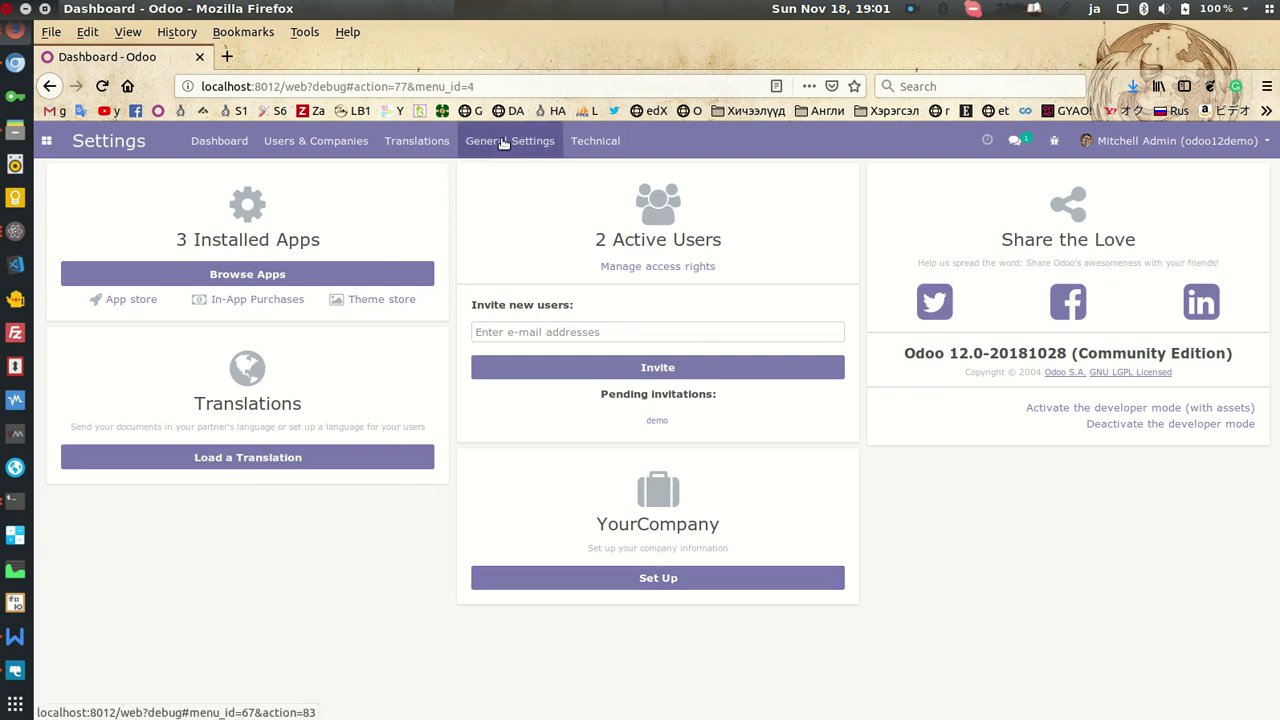
{"action": "left_click", "coordinate": [597, 140]}
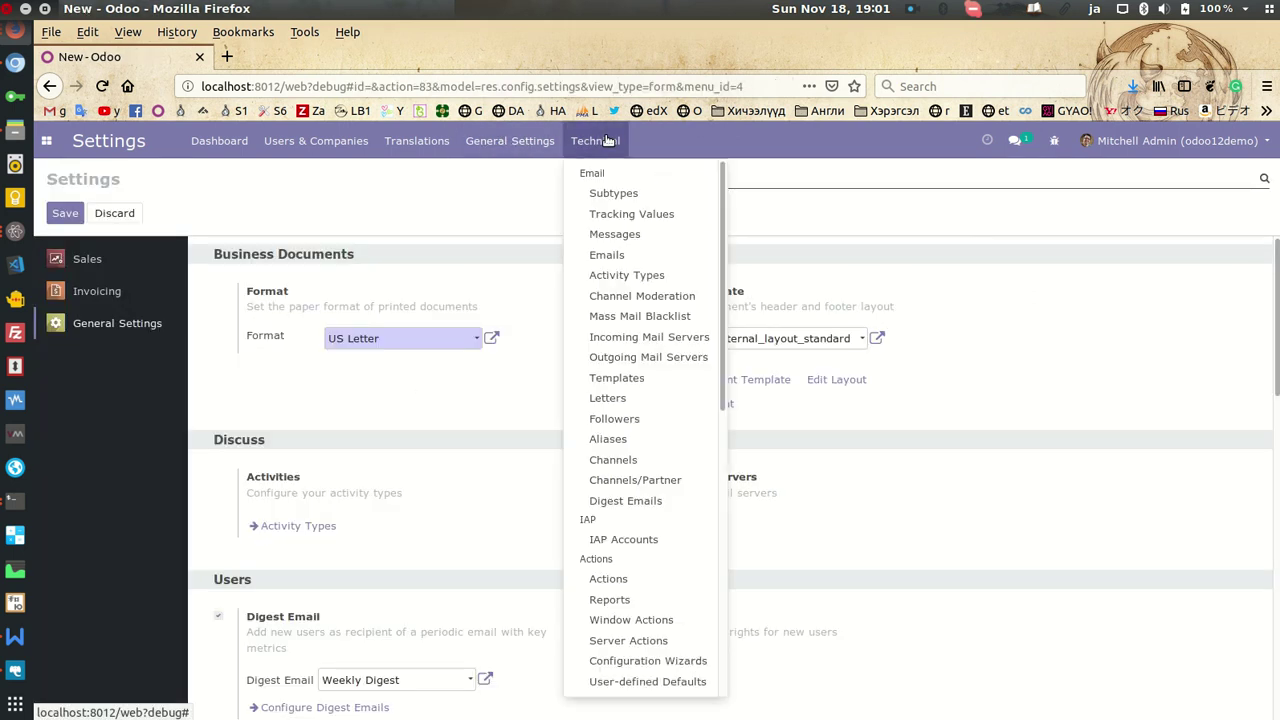
{"action": "scroll", "coordinate": [632, 440], "scroll_direction": "down", "scroll_amount": 1}
{"action": "scroll", "coordinate": [632, 445], "scroll_direction": "down", "scroll_amount": 3}
{"action": "scroll", "coordinate": [633, 455], "scroll_direction": "down", "scroll_amount": 2}
{"action": "left_click", "coordinate": [630, 272]}
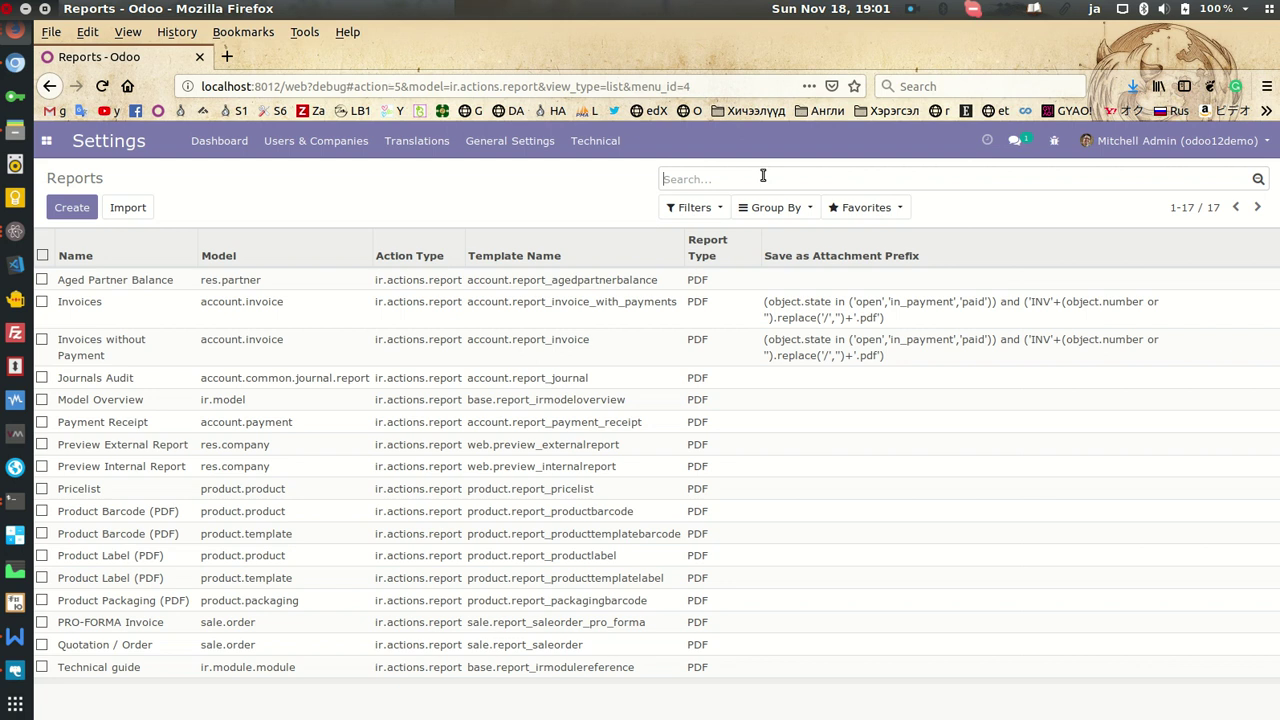
{"action": "type", "text": "sale"}
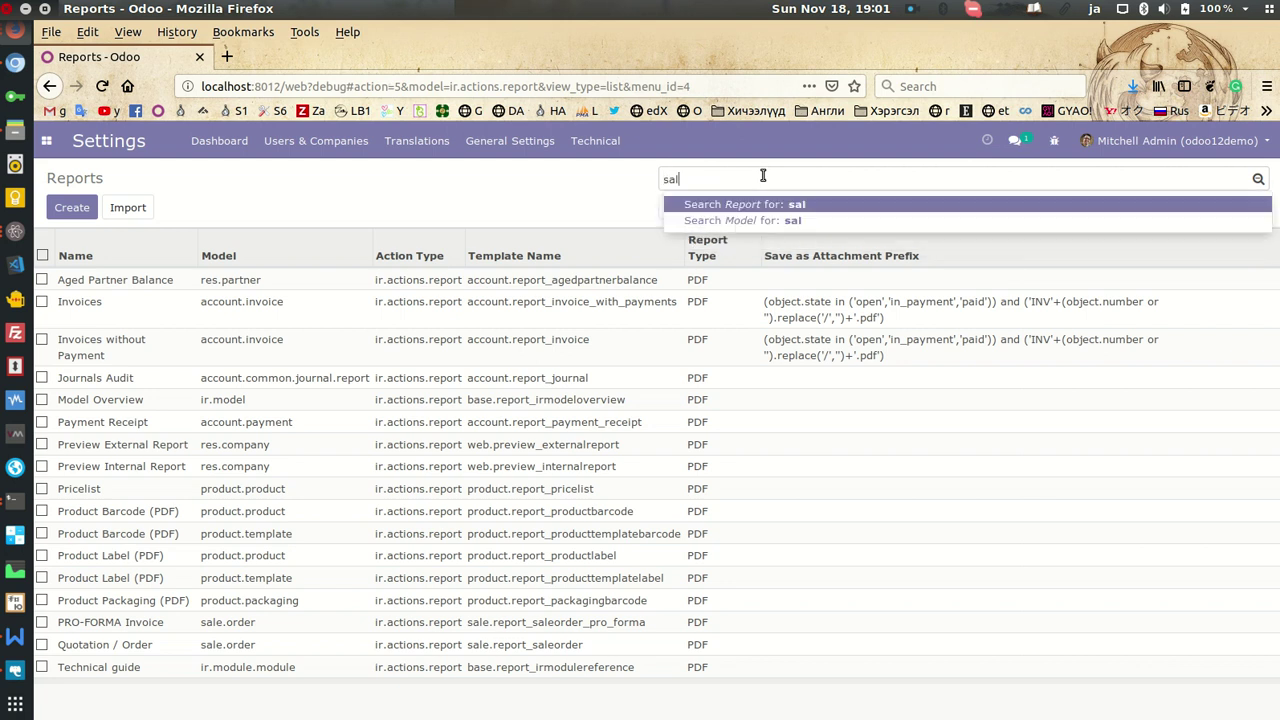
{"action": "key", "text": "Return"}
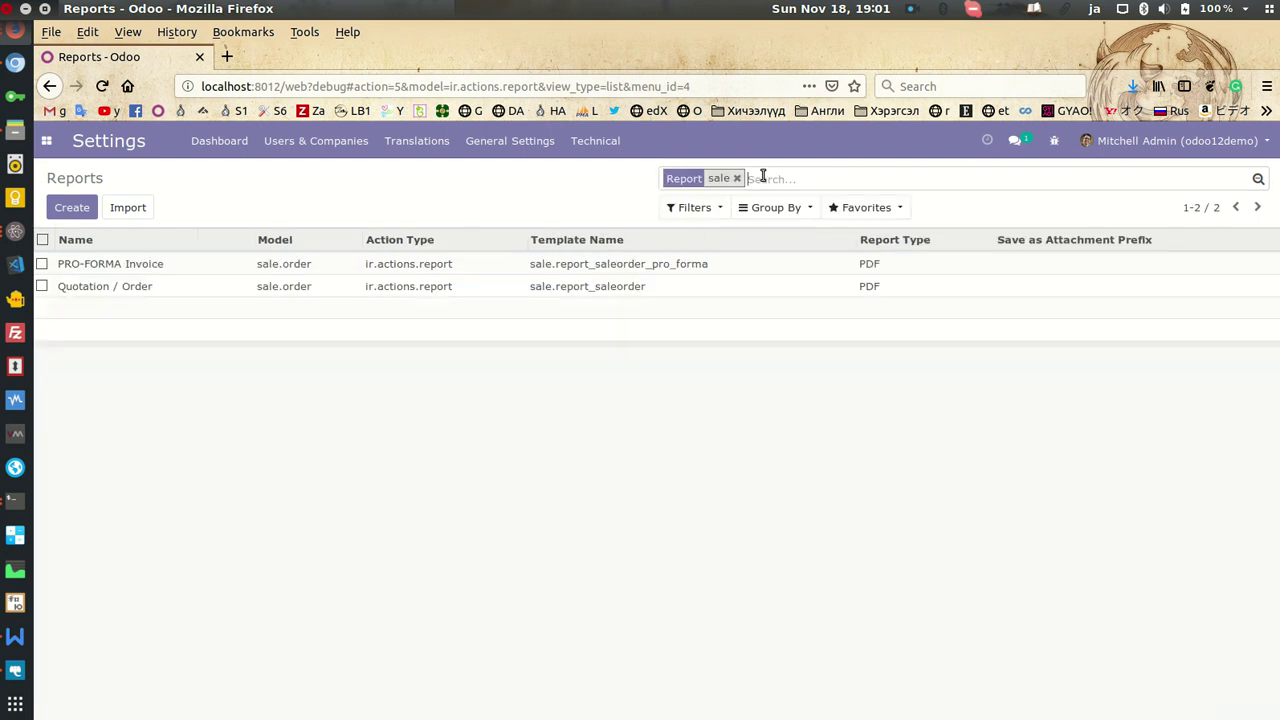
Turn on Reload from Attachment for the Quotation / Order report and go to Sales quotations
{"action": "left_click", "coordinate": [130, 292]}
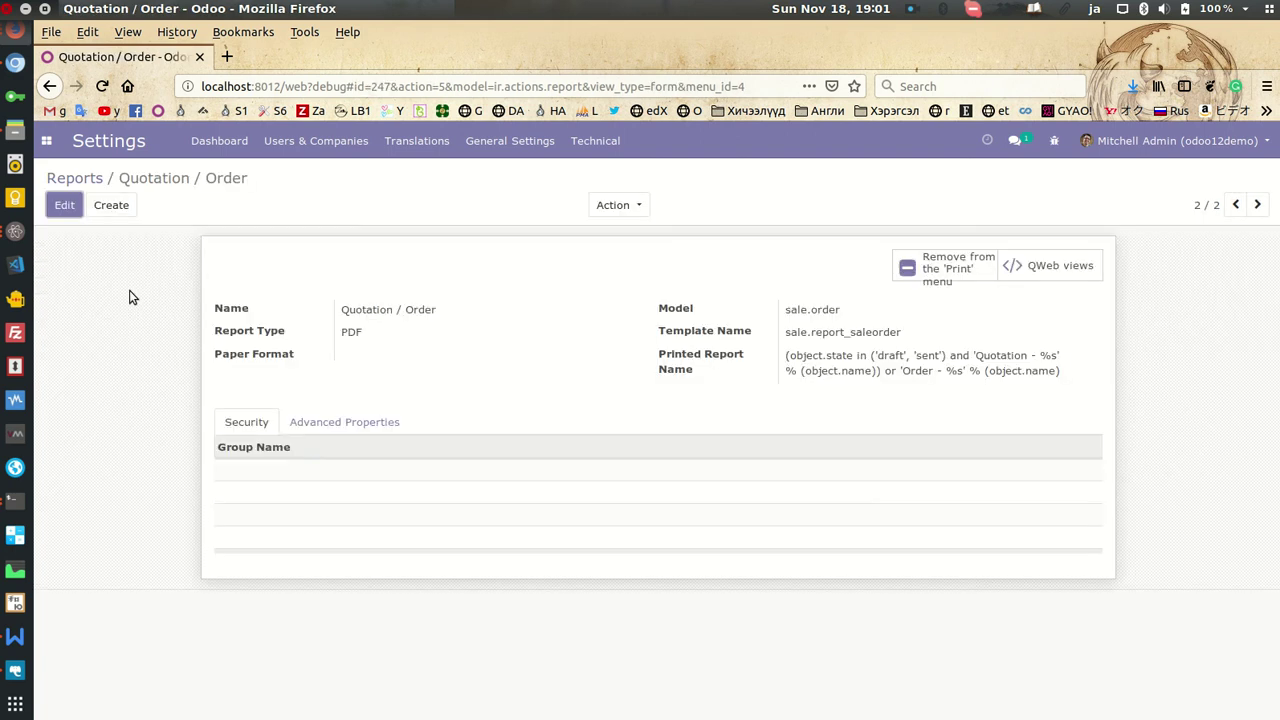
{"action": "left_click", "coordinate": [368, 423]}
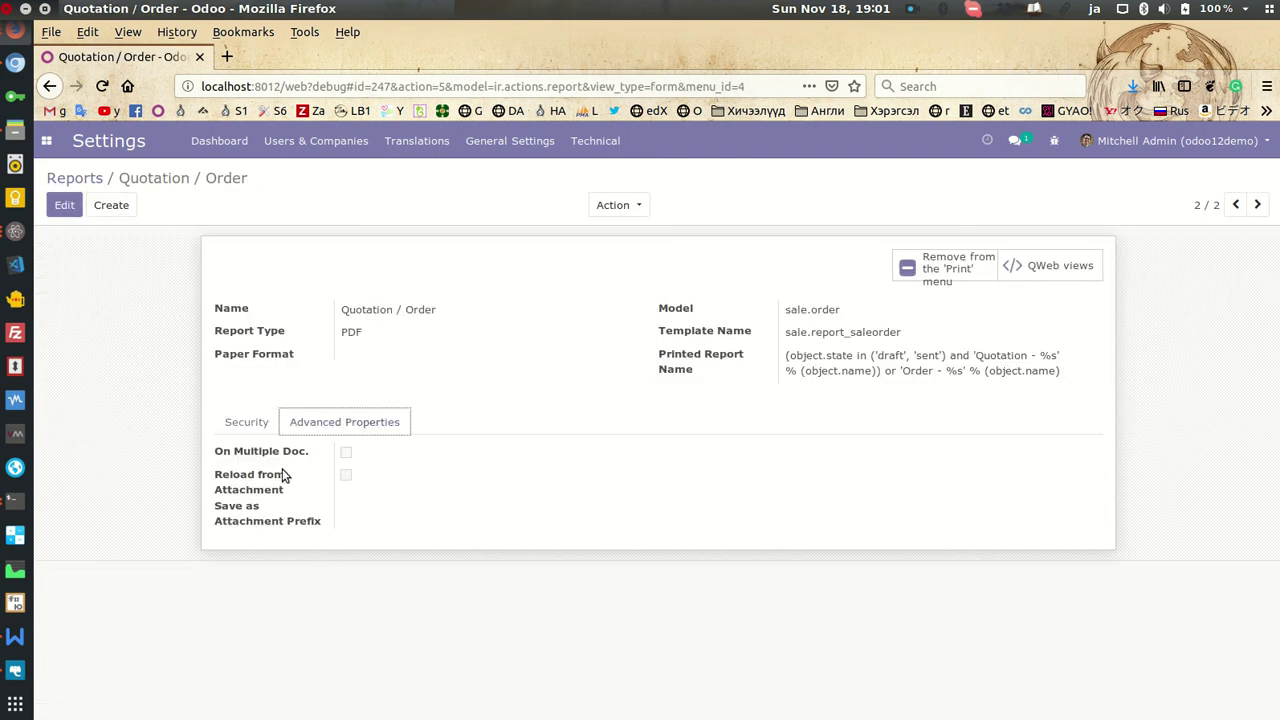
{"action": "left_click", "coordinate": [47, 206]}
{"action": "left_click", "coordinate": [68, 208]}
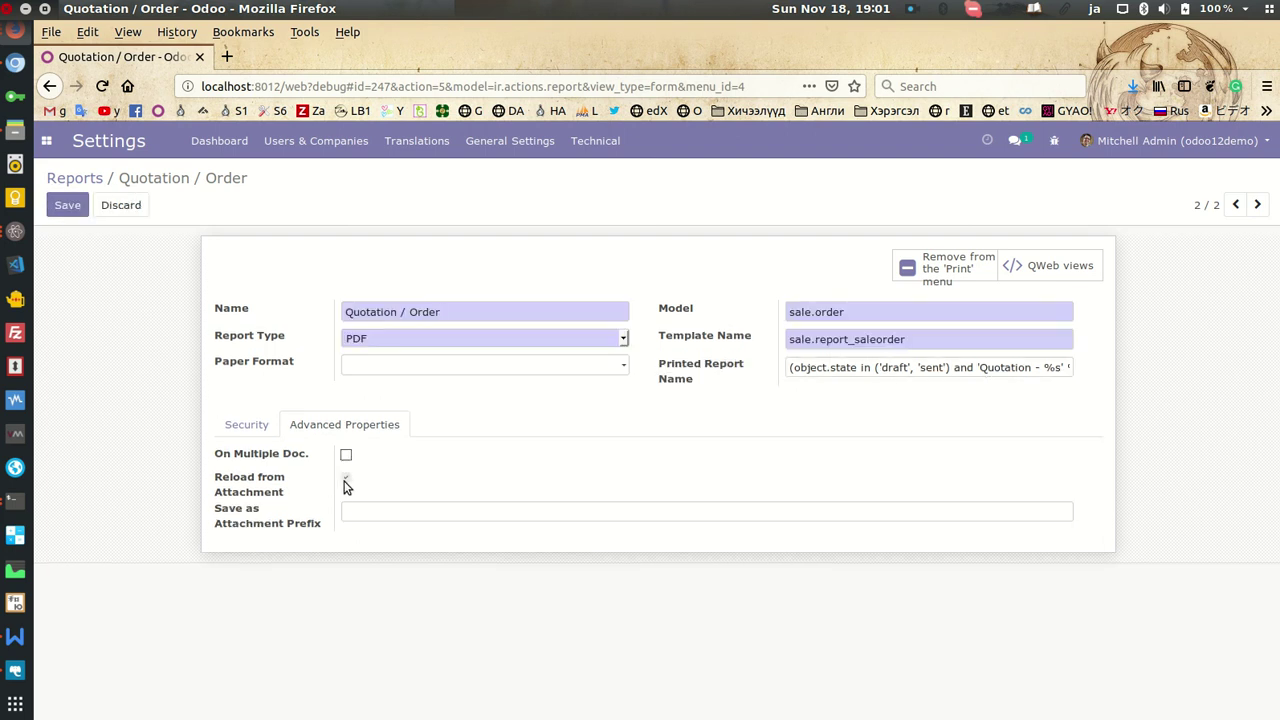
{"action": "left_click", "coordinate": [67, 207]}
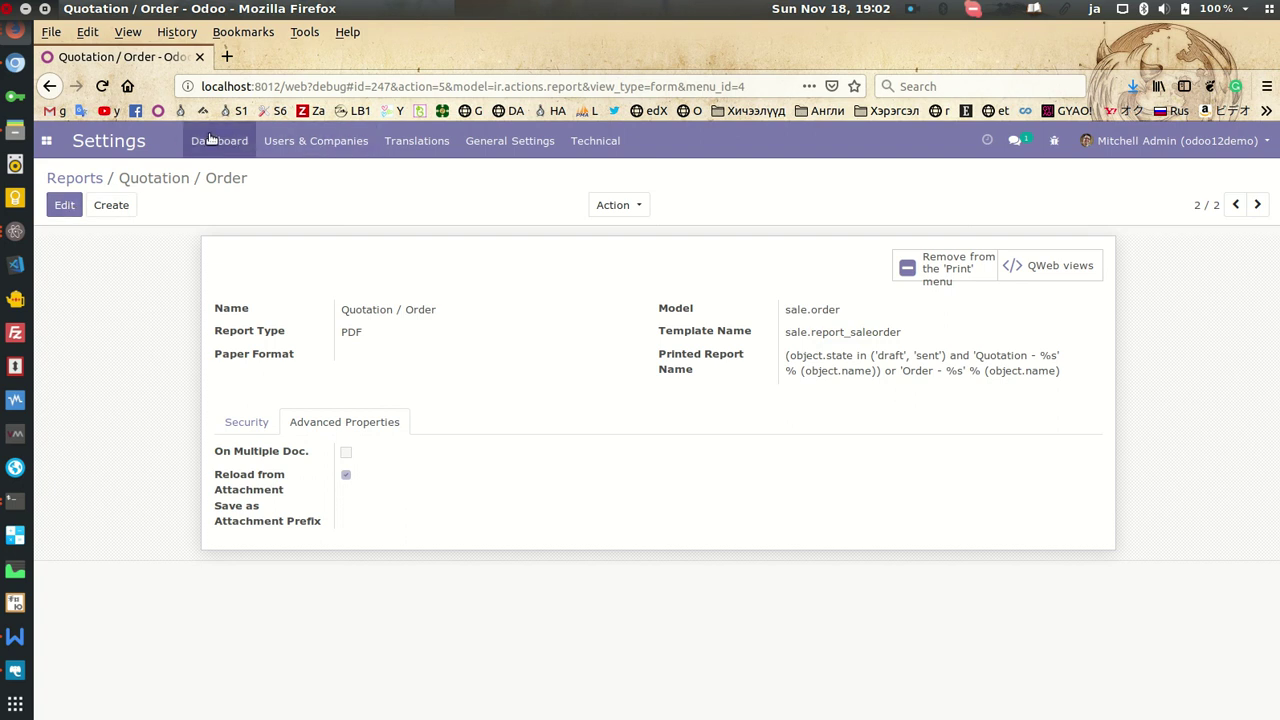
{"action": "left_click", "coordinate": [47, 141]}
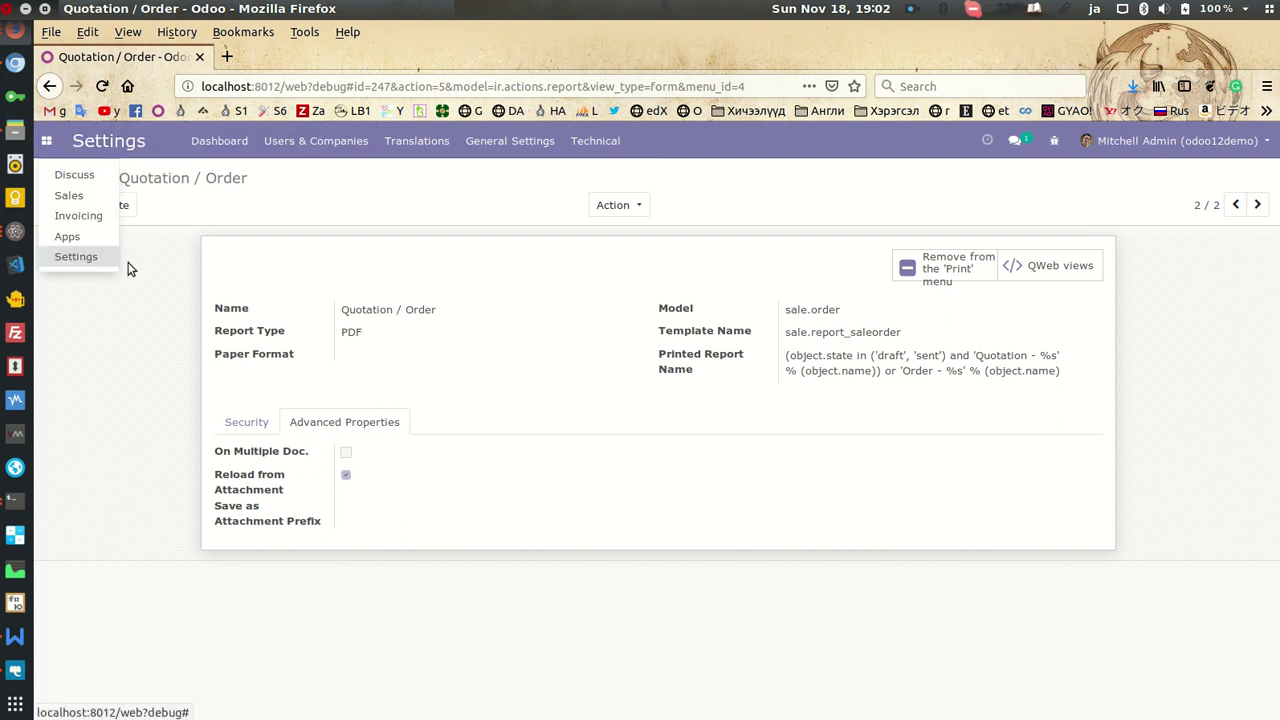
{"action": "left_click", "coordinate": [84, 196]}
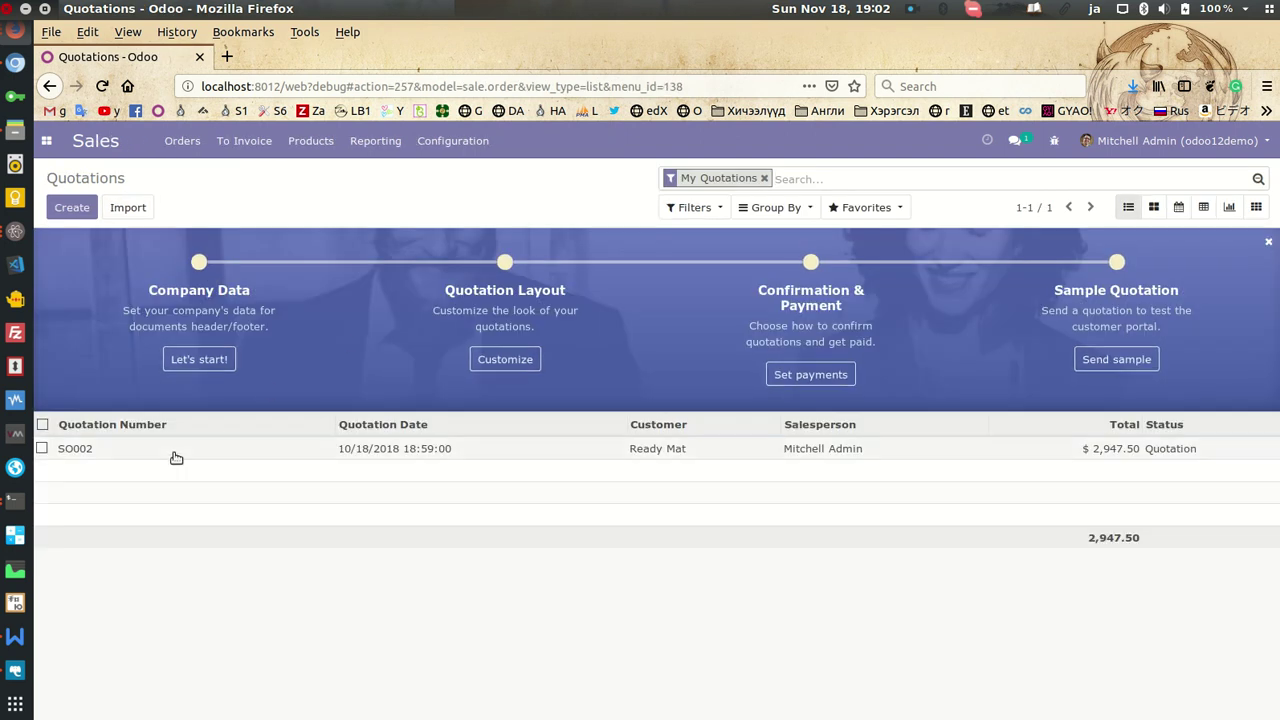
Enable Print line number on quotation SO002 and save it
{"action": "left_click", "coordinate": [180, 452]}
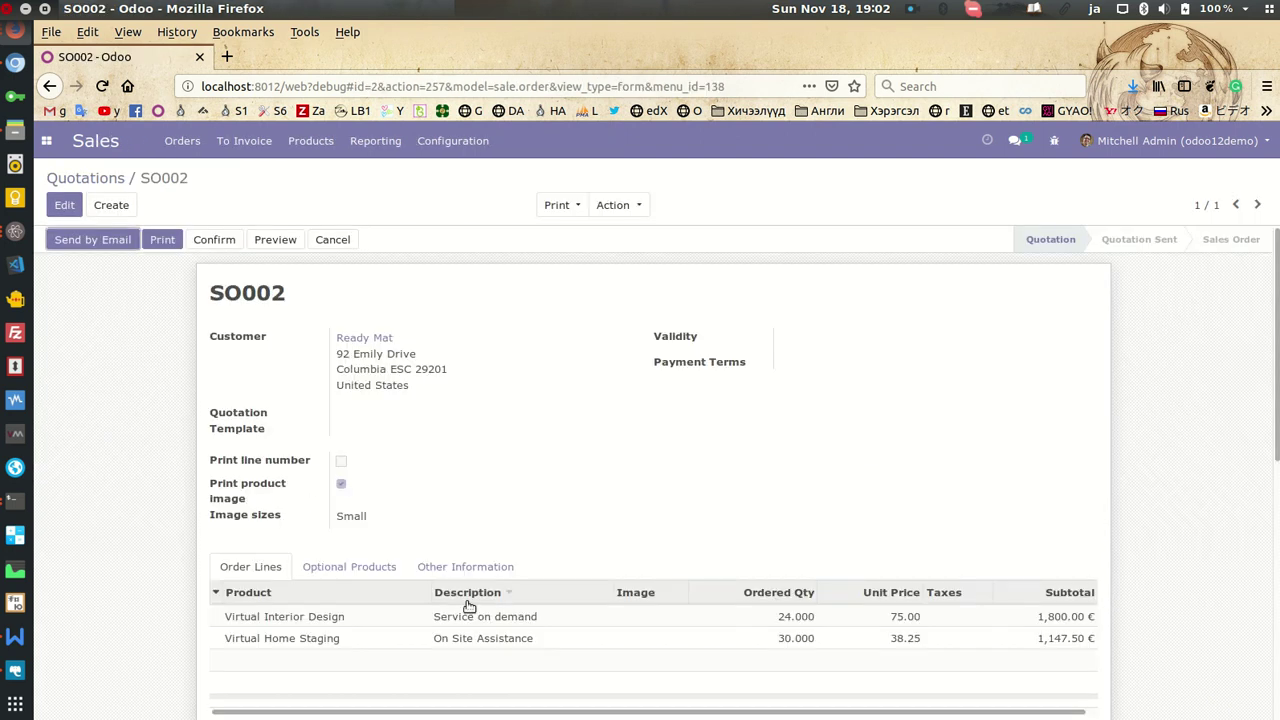
{"action": "left_click", "coordinate": [52, 203]}
{"action": "left_click", "coordinate": [340, 424]}
{"action": "left_click", "coordinate": [67, 205]}
Print SO002 and view its numbered-line quotation PDF in Adobe Reader
{"action": "left_click", "coordinate": [163, 240]}
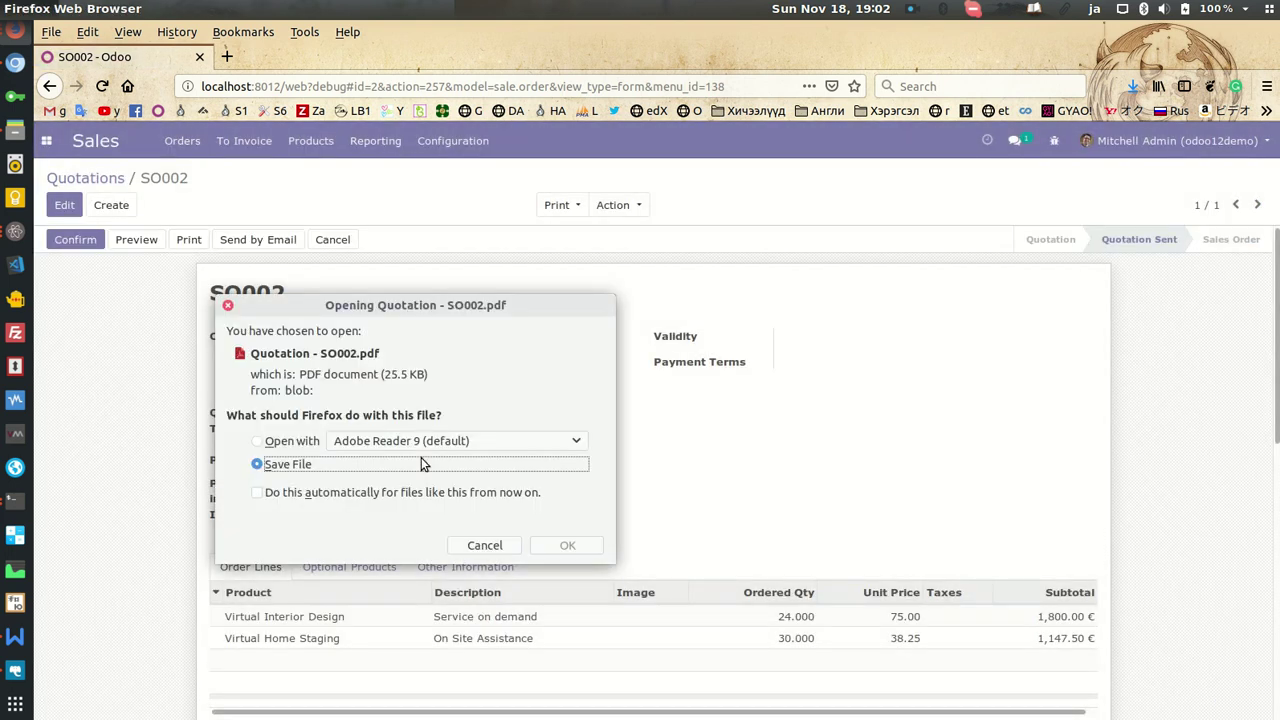
{"action": "left_click", "coordinate": [288, 440]}
{"action": "left_click", "coordinate": [566, 545]}
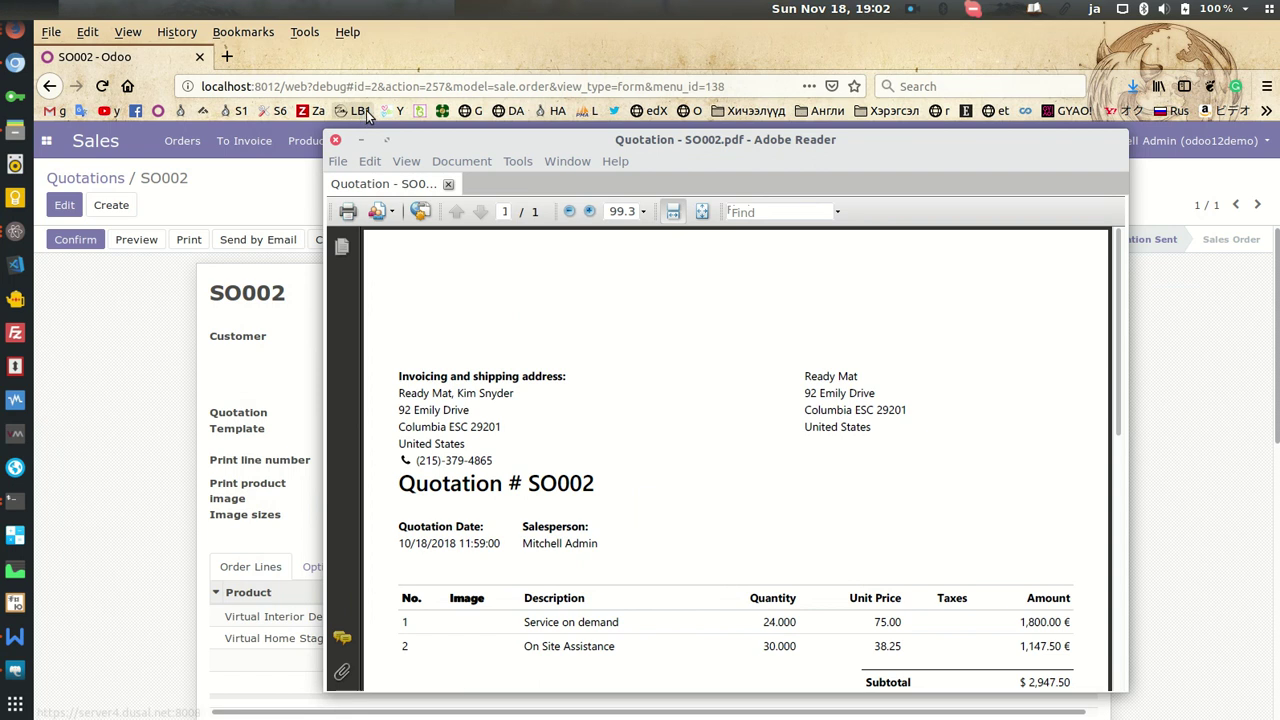
{"action": "left_click", "coordinate": [335, 139]}
{"action": "left_click", "coordinate": [64, 205]}
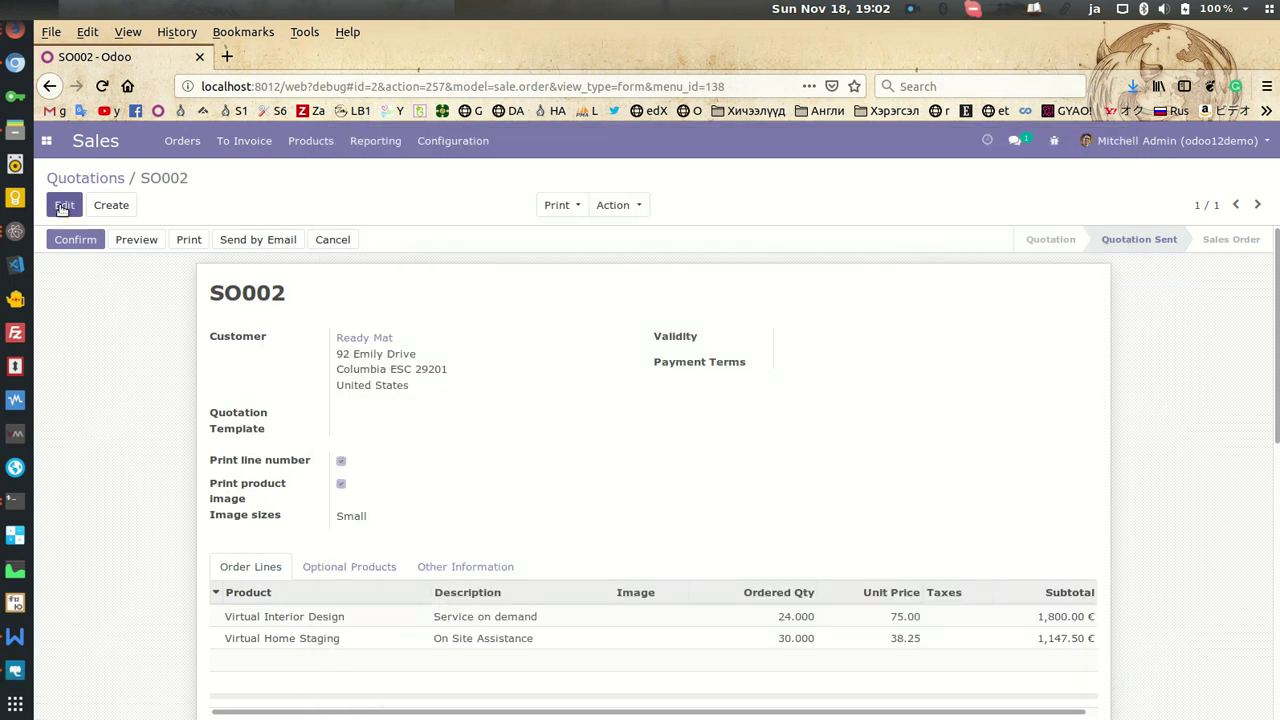
Add a [DESK0006] Customizable Desk (Black, Custom) line at 750.00 to SO002 and save
{"action": "scroll", "coordinate": [205, 572], "scroll_direction": "down", "scroll_amount": 1}
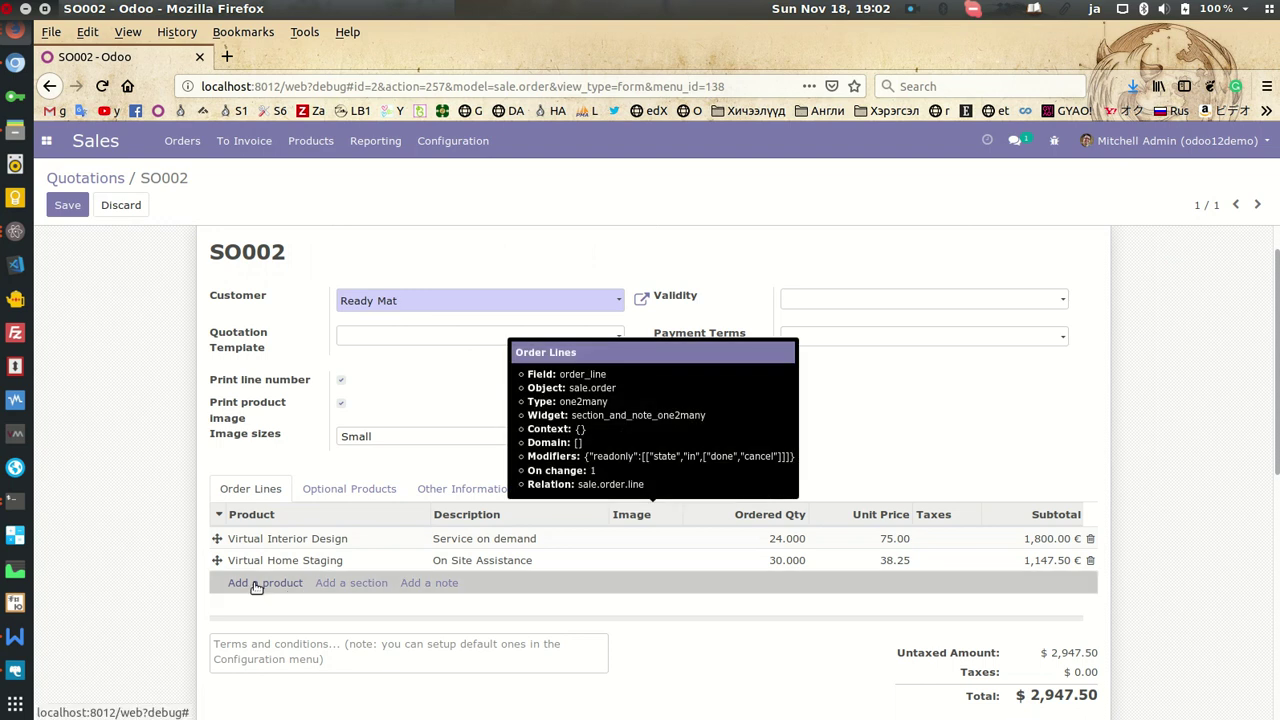
{"action": "left_click", "coordinate": [257, 585]}
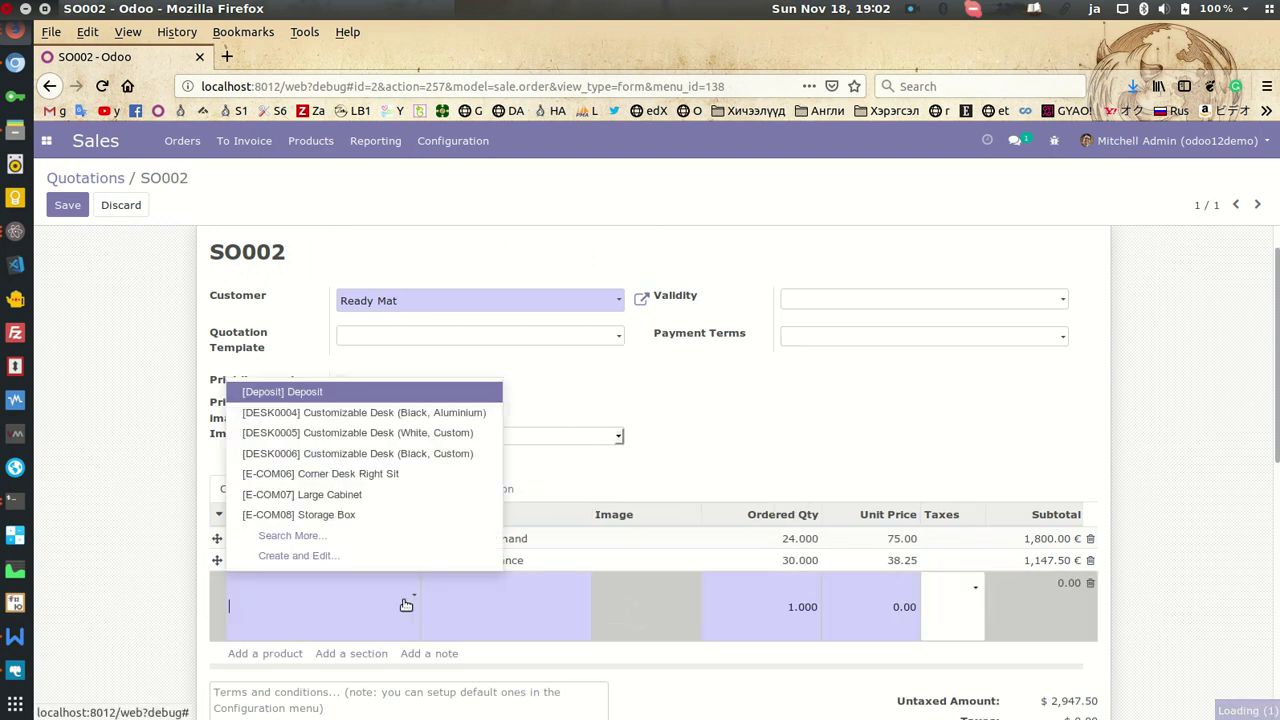
{"action": "left_click", "coordinate": [335, 468]}
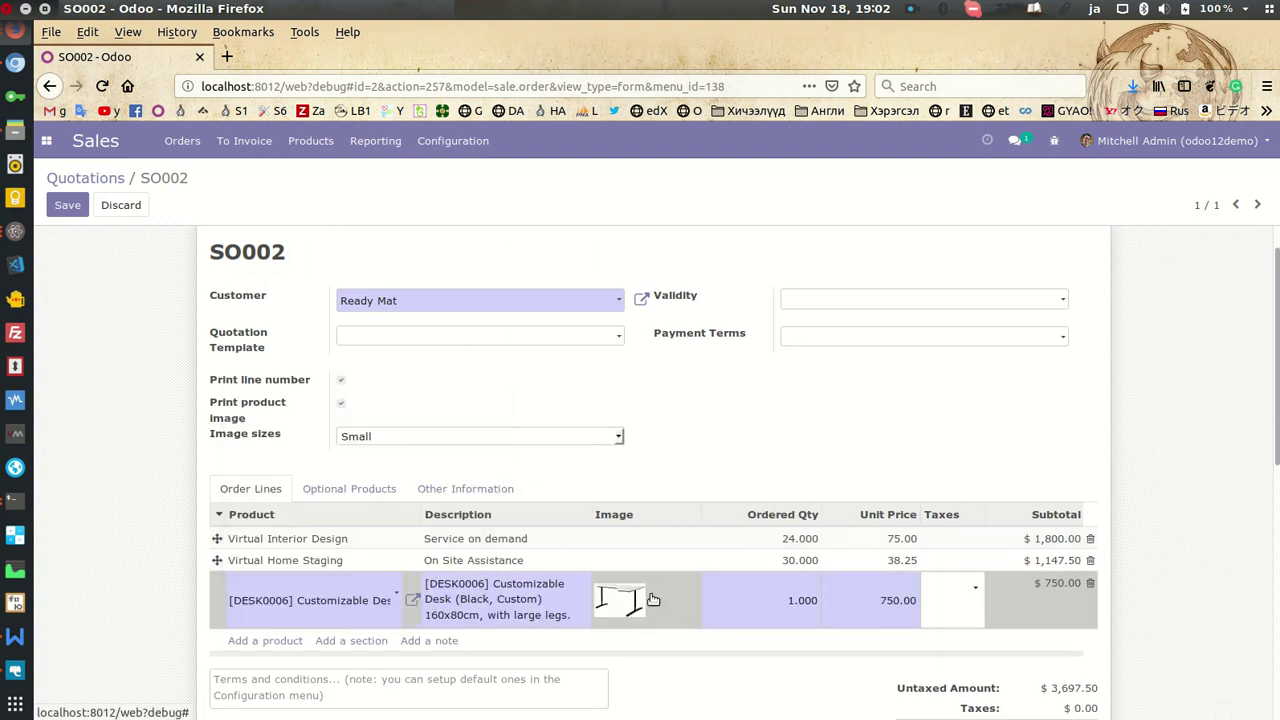
{"action": "left_click", "coordinate": [74, 214]}
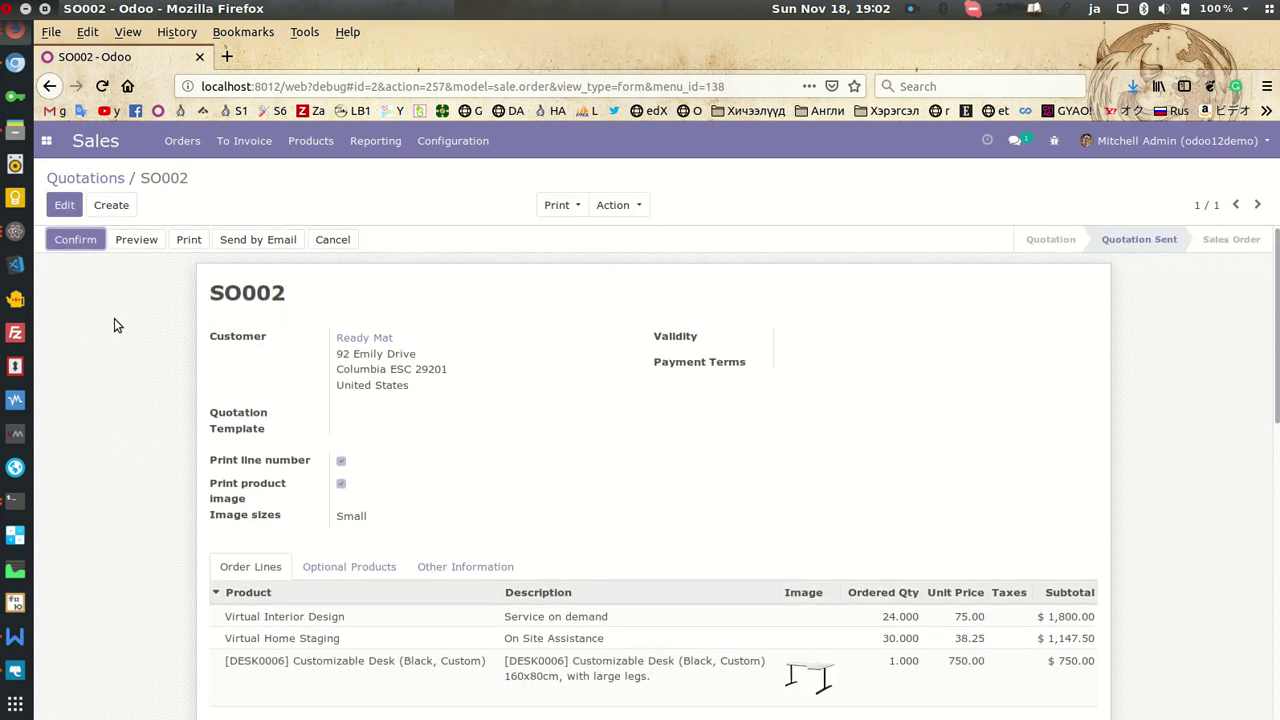
Reprint SO002 and check the desk image in the PDF viewer
{"action": "left_click", "coordinate": [185, 241]}
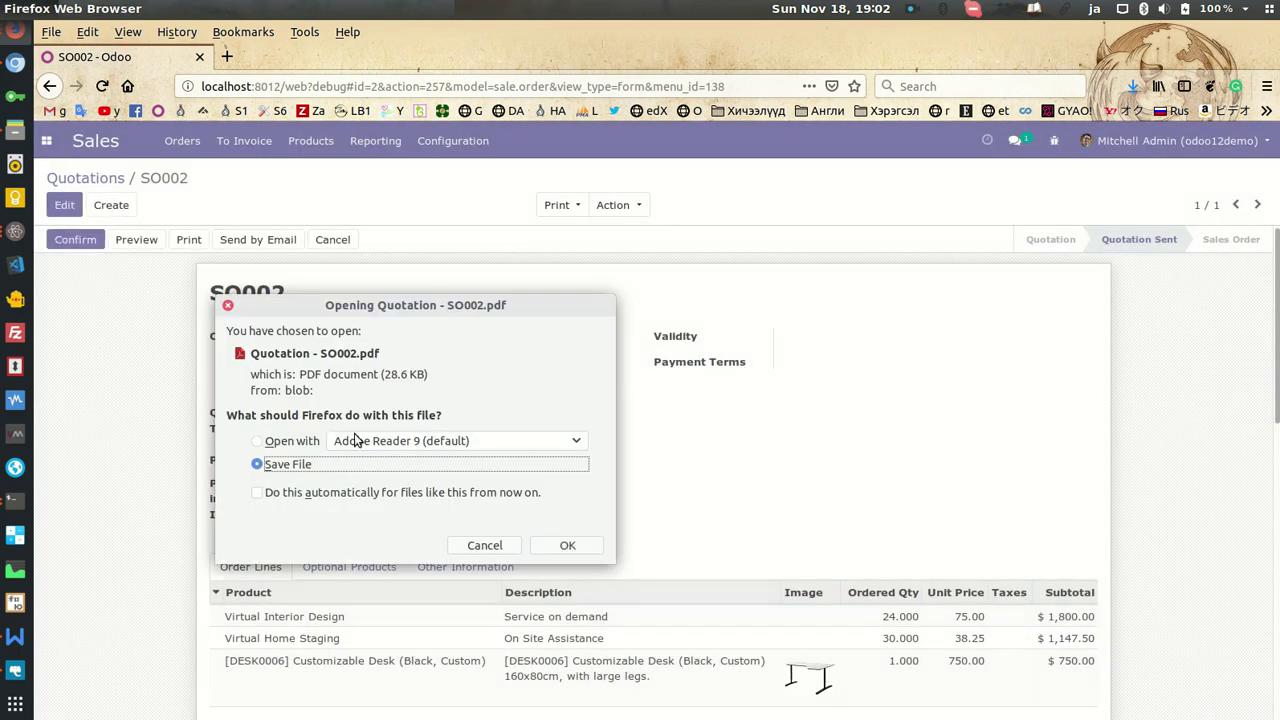
{"action": "left_click", "coordinate": [279, 441]}
{"action": "left_click", "coordinate": [583, 549]}
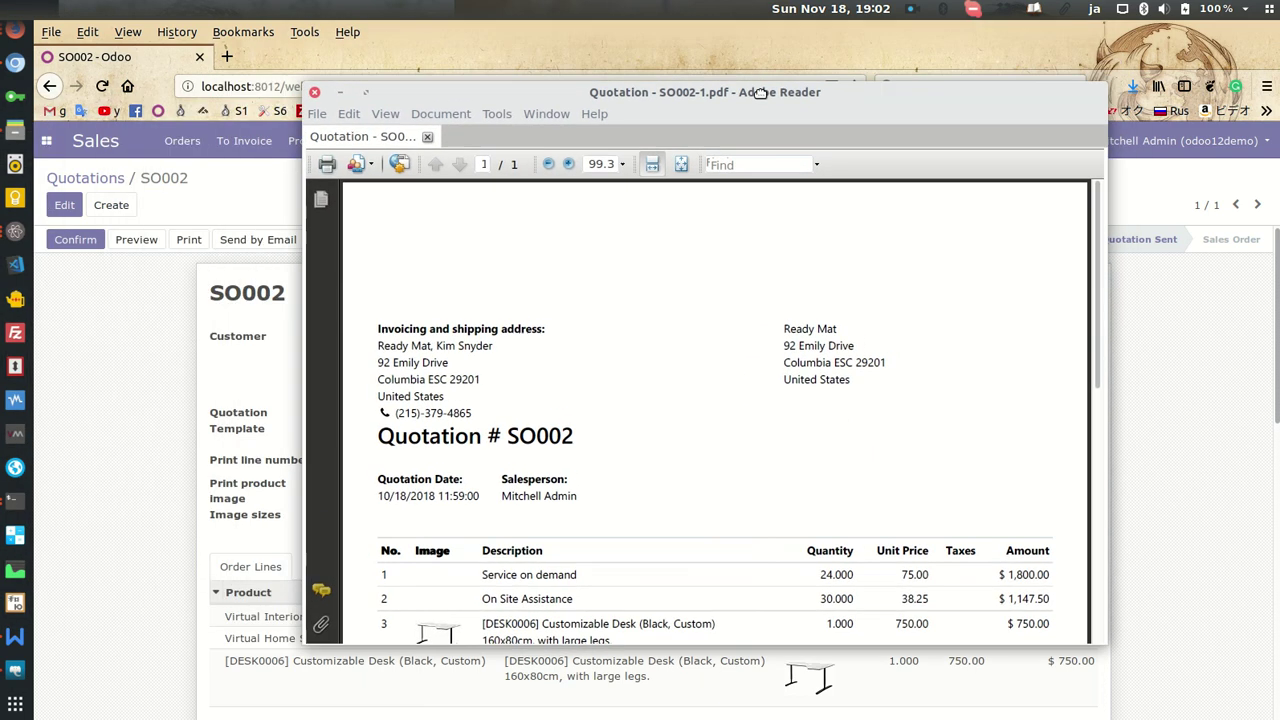
{"action": "scroll", "coordinate": [666, 362], "scroll_direction": "down", "scroll_amount": 3}
{"action": "scroll", "coordinate": [657, 339], "scroll_direction": "up", "scroll_amount": 4}
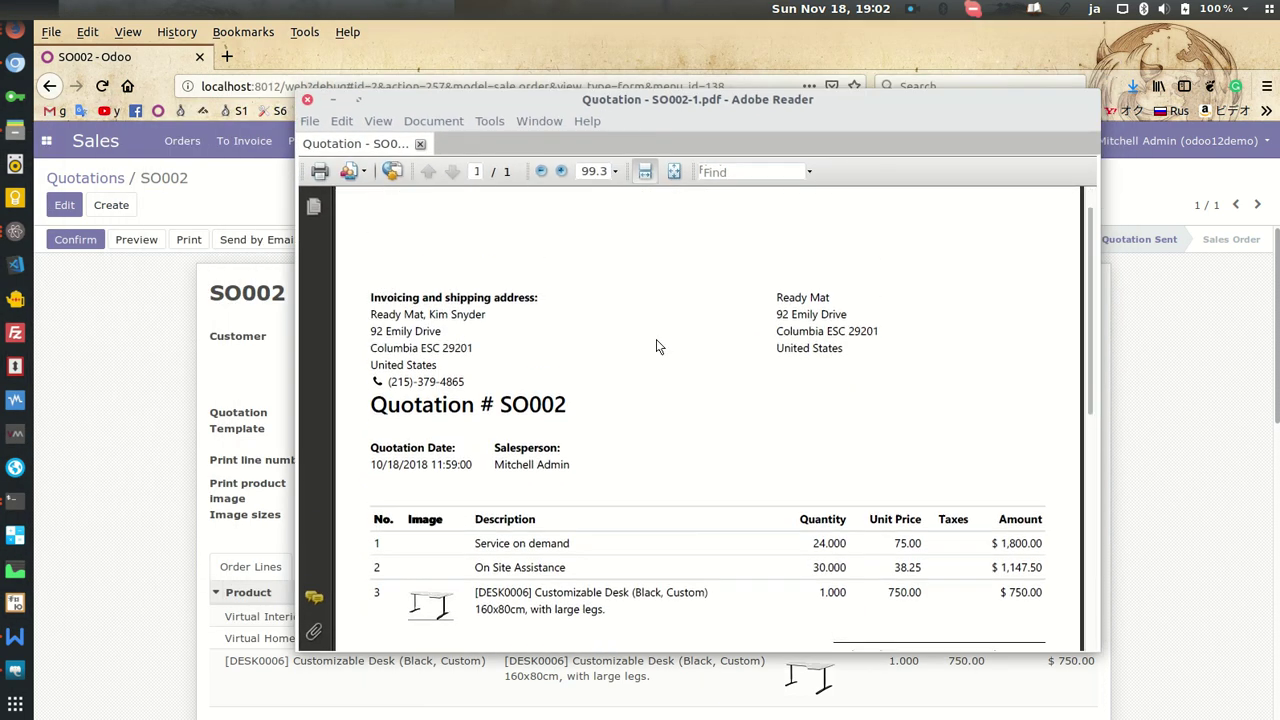
{"action": "left_click", "coordinate": [308, 103]}
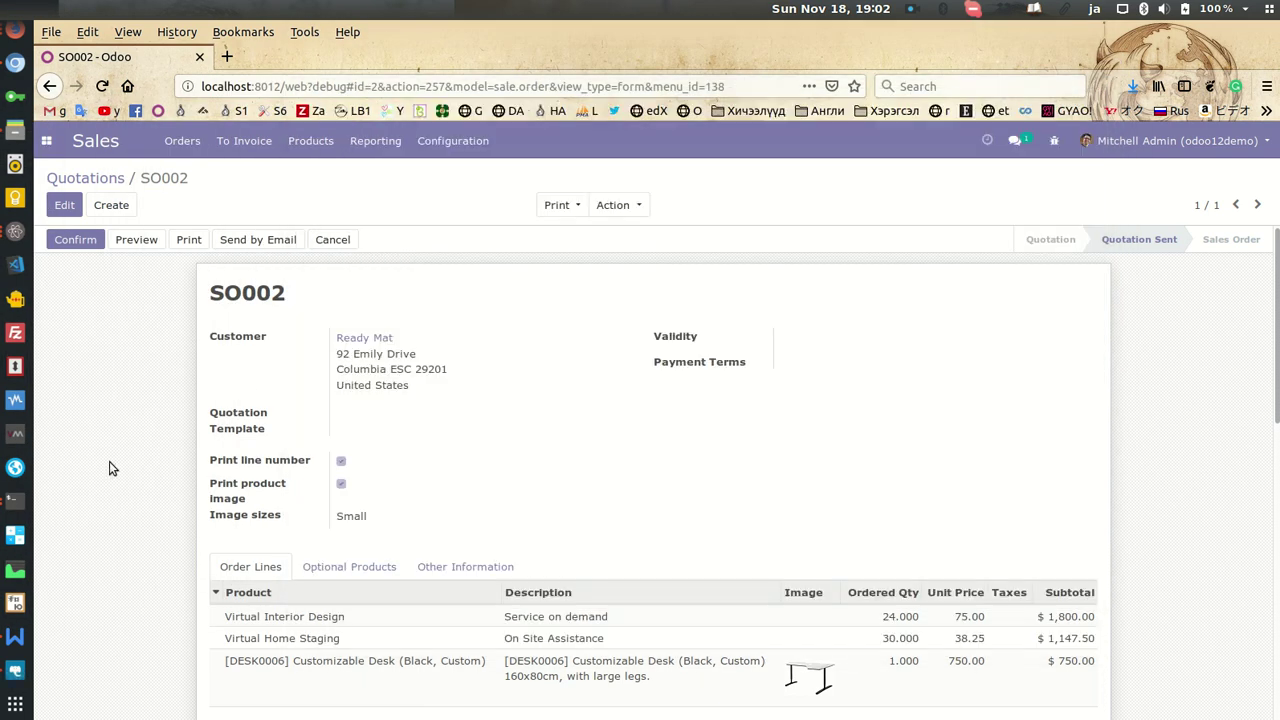
{"action": "double_click", "coordinate": [101, 408]}
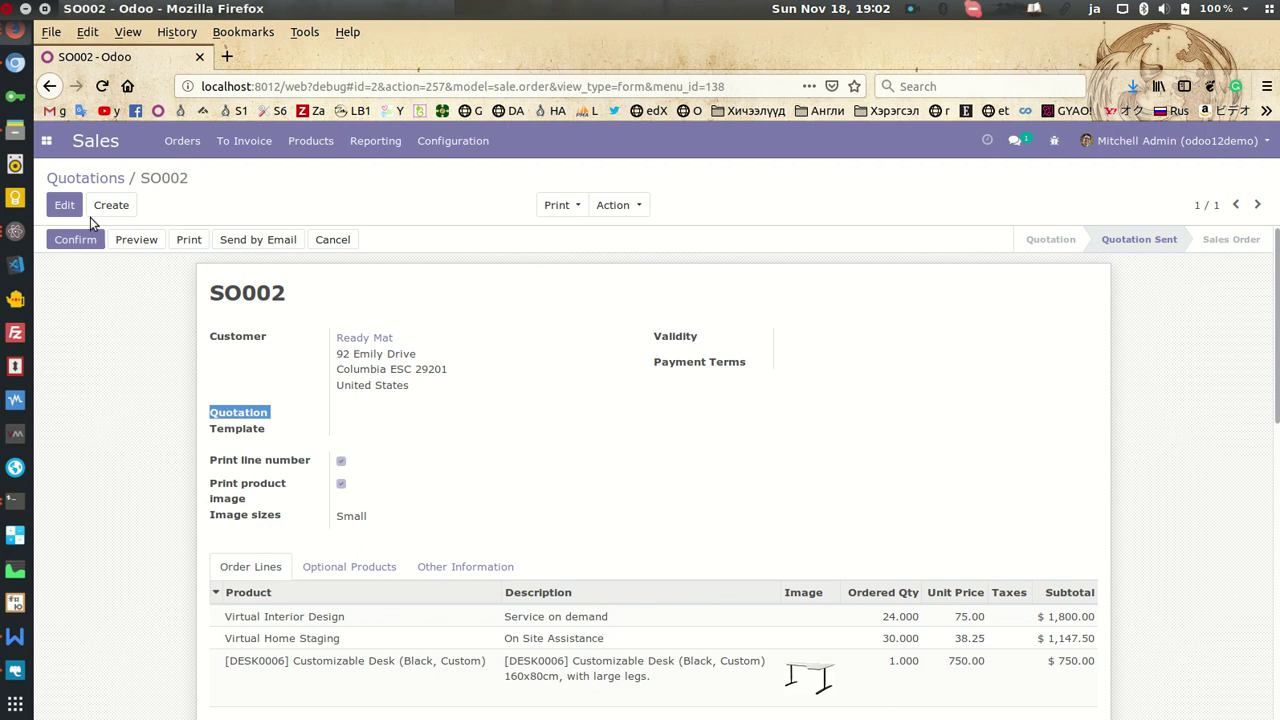
{"action": "left_click", "coordinate": [50, 140]}
{"action": "left_click", "coordinate": [140, 441]}
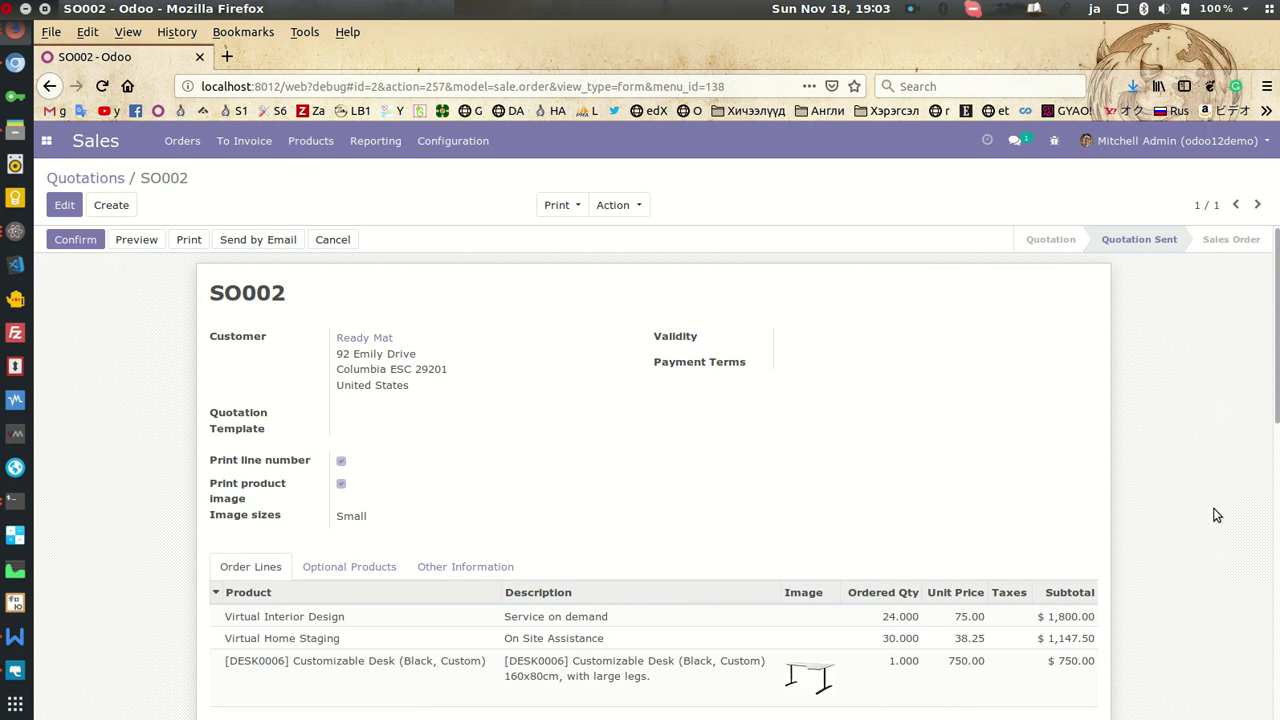
{"action": "scroll", "coordinate": [1207, 500], "scroll_direction": "down", "scroll_amount": 4}
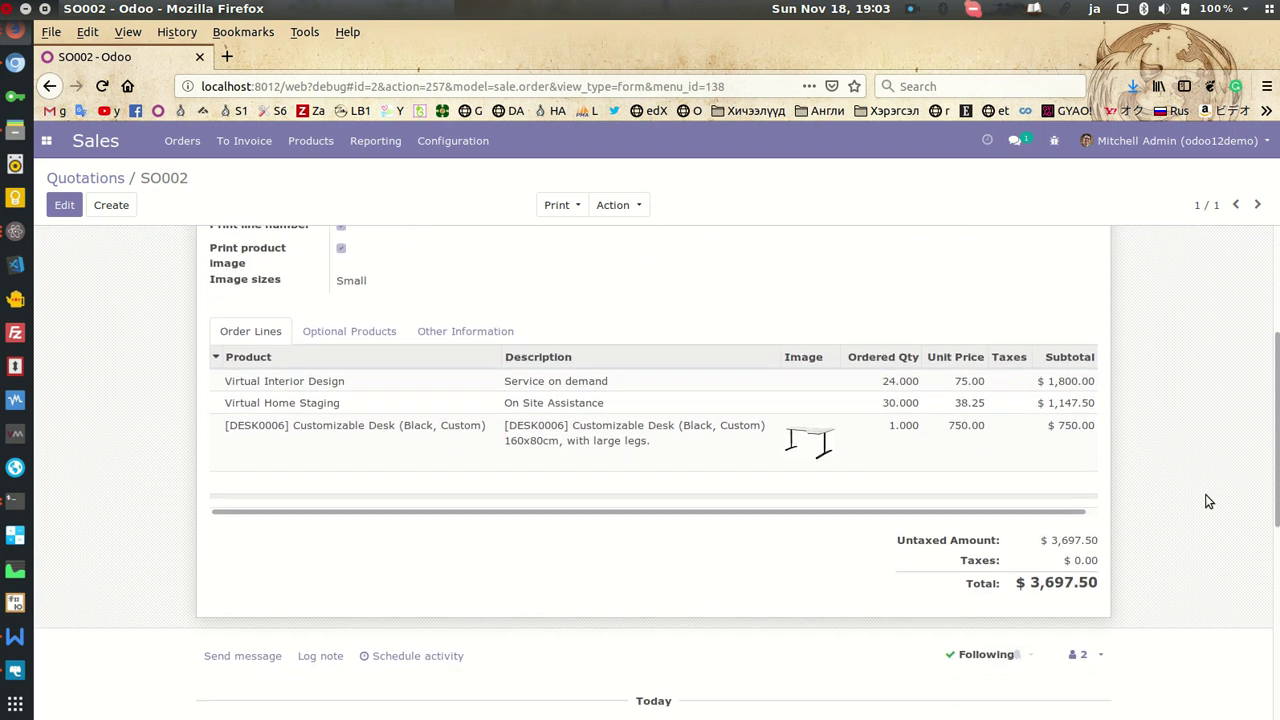
{"action": "scroll", "coordinate": [1205, 494], "scroll_direction": "up", "scroll_amount": 4}
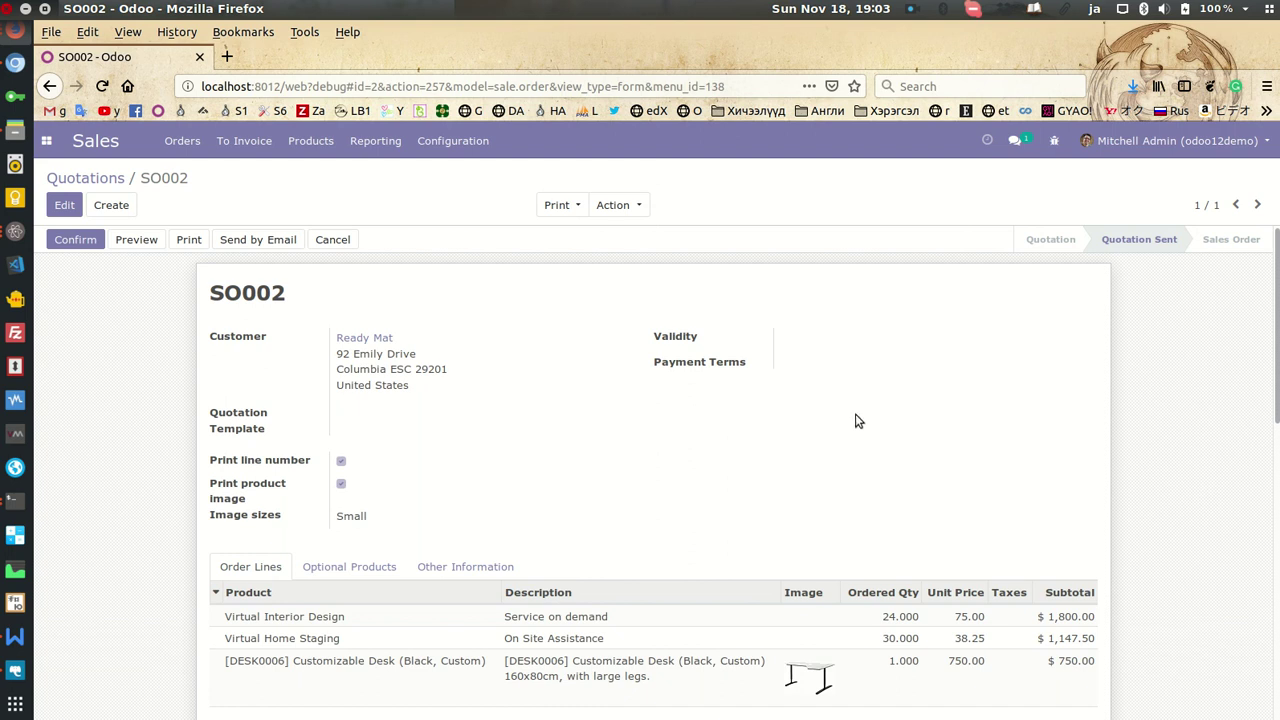
{"action": "scroll", "coordinate": [865, 437], "scroll_direction": "down", "scroll_amount": 2}
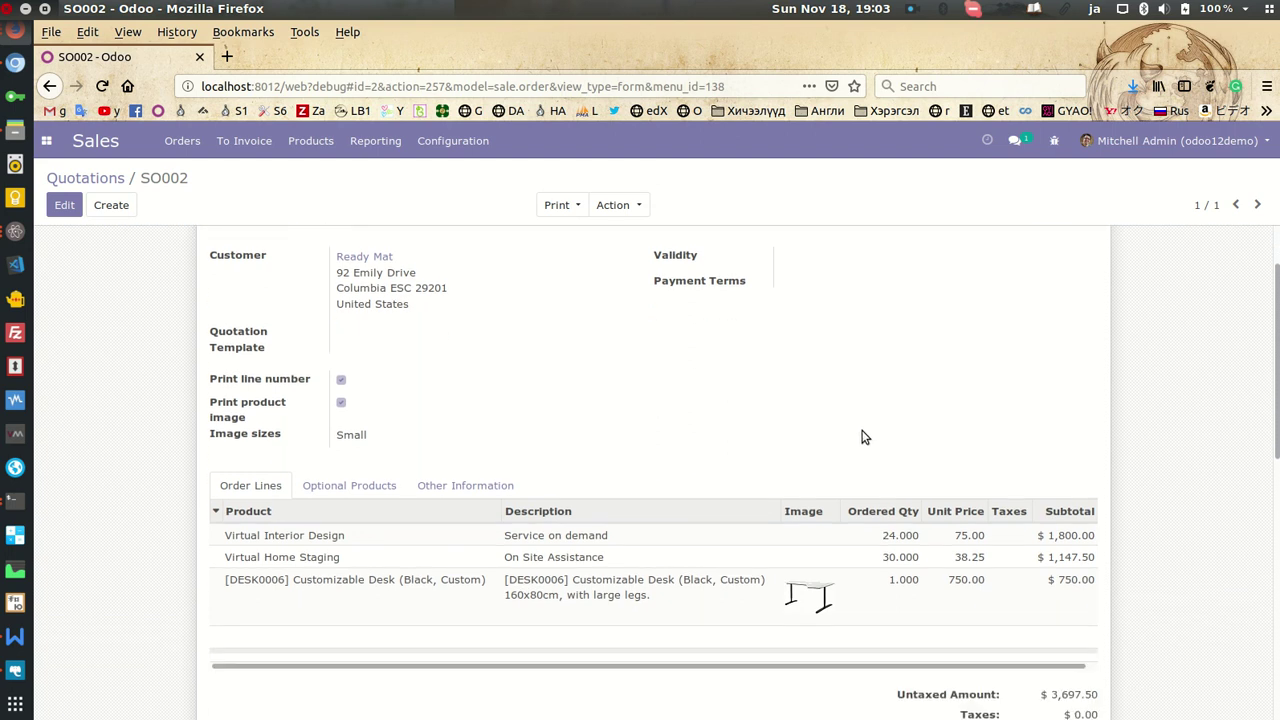
{"action": "left_click", "coordinate": [909, 9]}
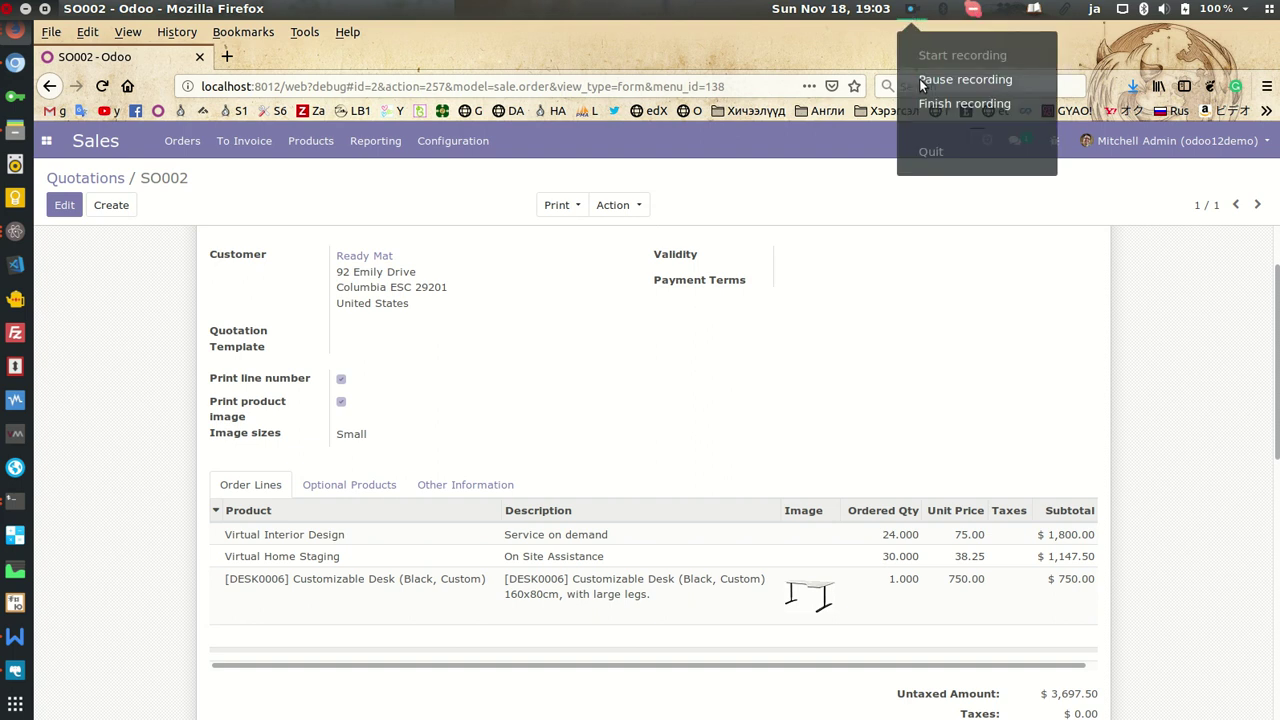